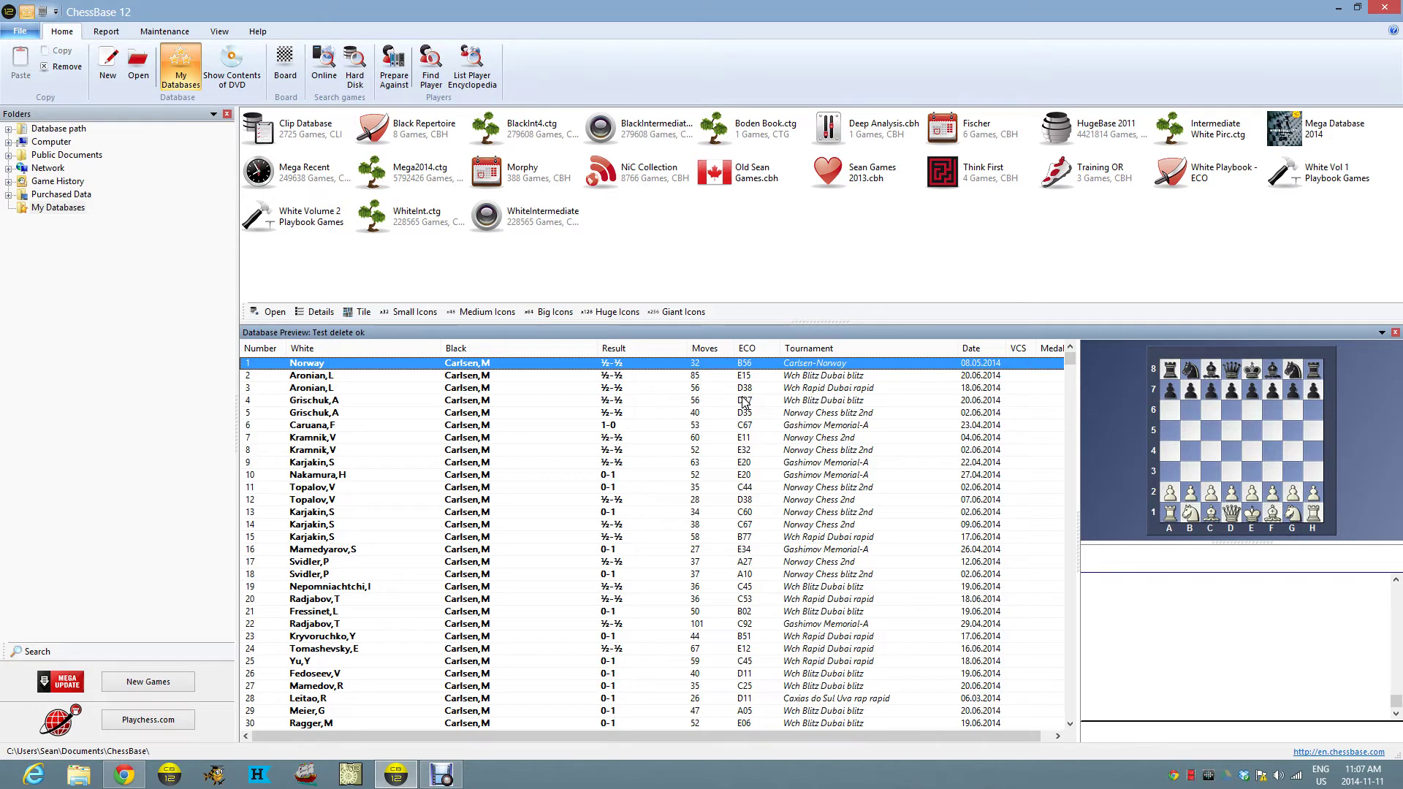
Step: Open the Two Knights Defence game "Pos 1 Line 2" in the White Playbook - ECO database and advance its main line to 8.Qf3
double_click(1191, 179)
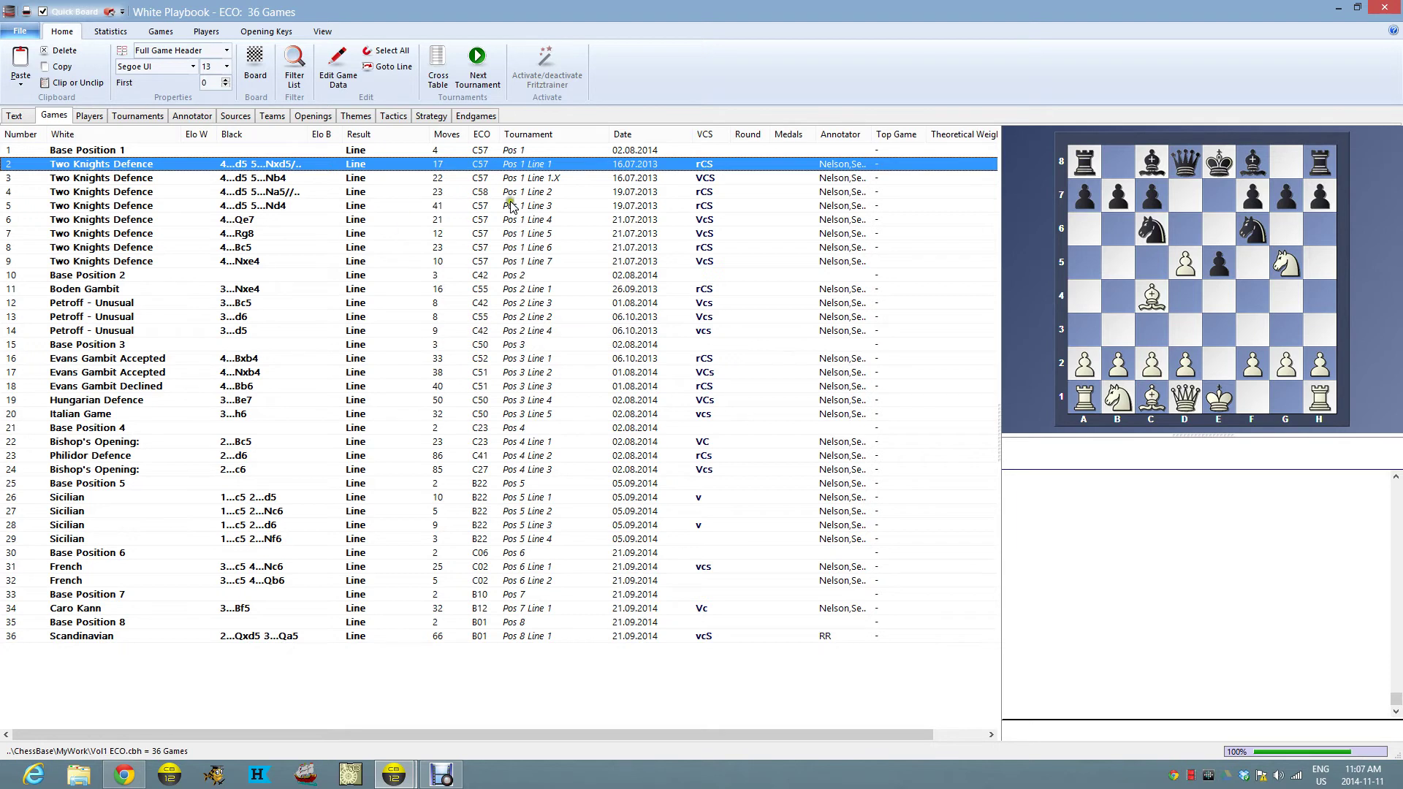
left_click(555, 192)
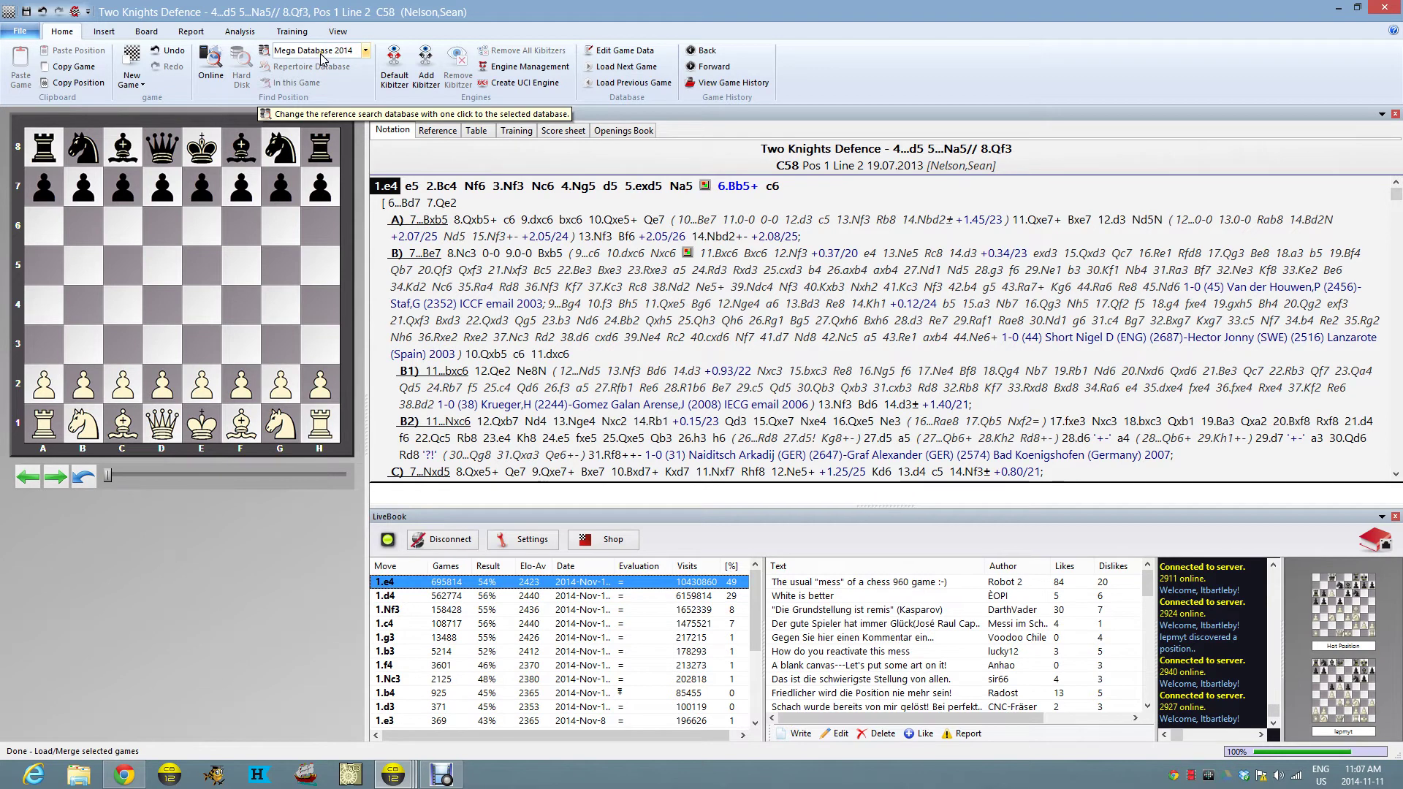
key("Right")
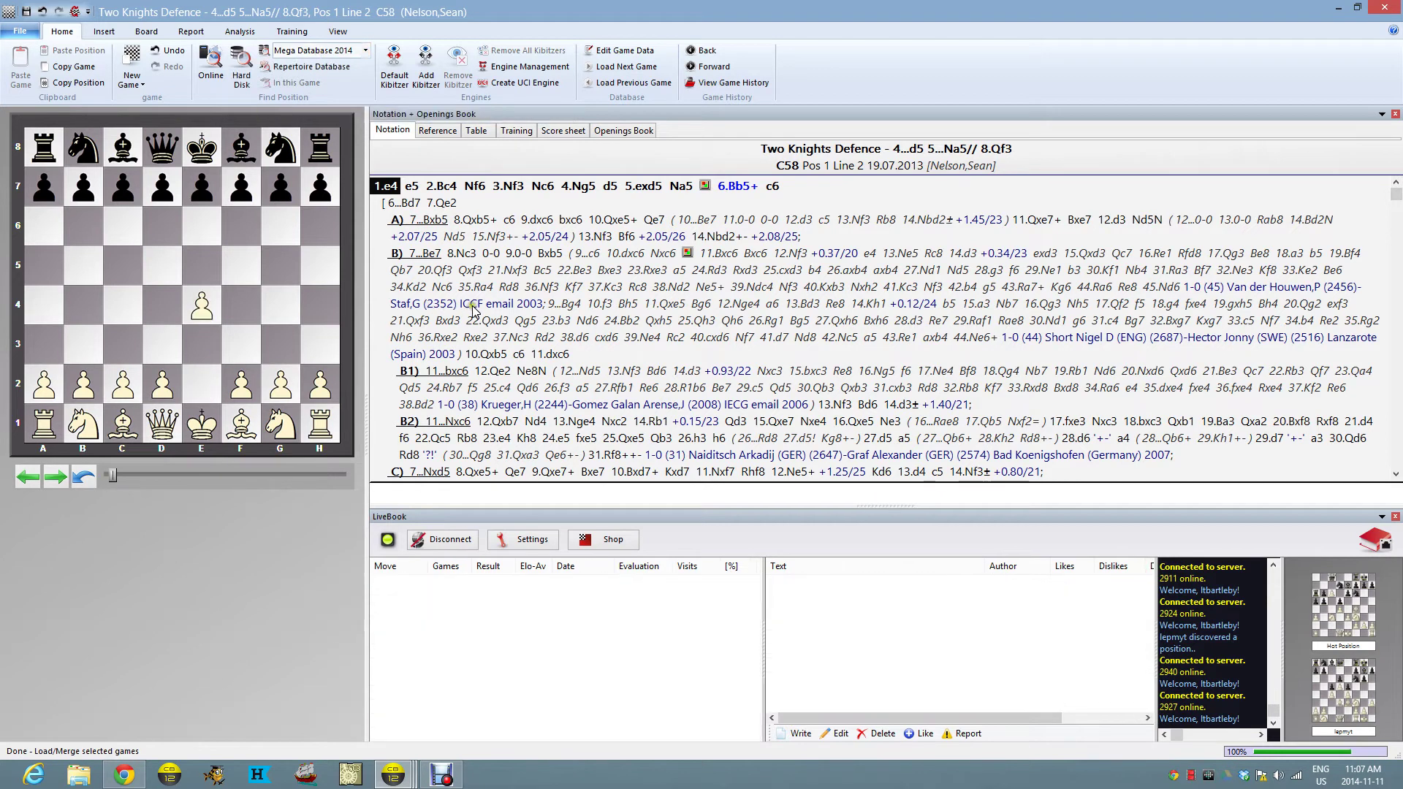
key("Right")
key("Right")
key("Right")
key("Right")
key("Right")
key("Right")
key("Right")
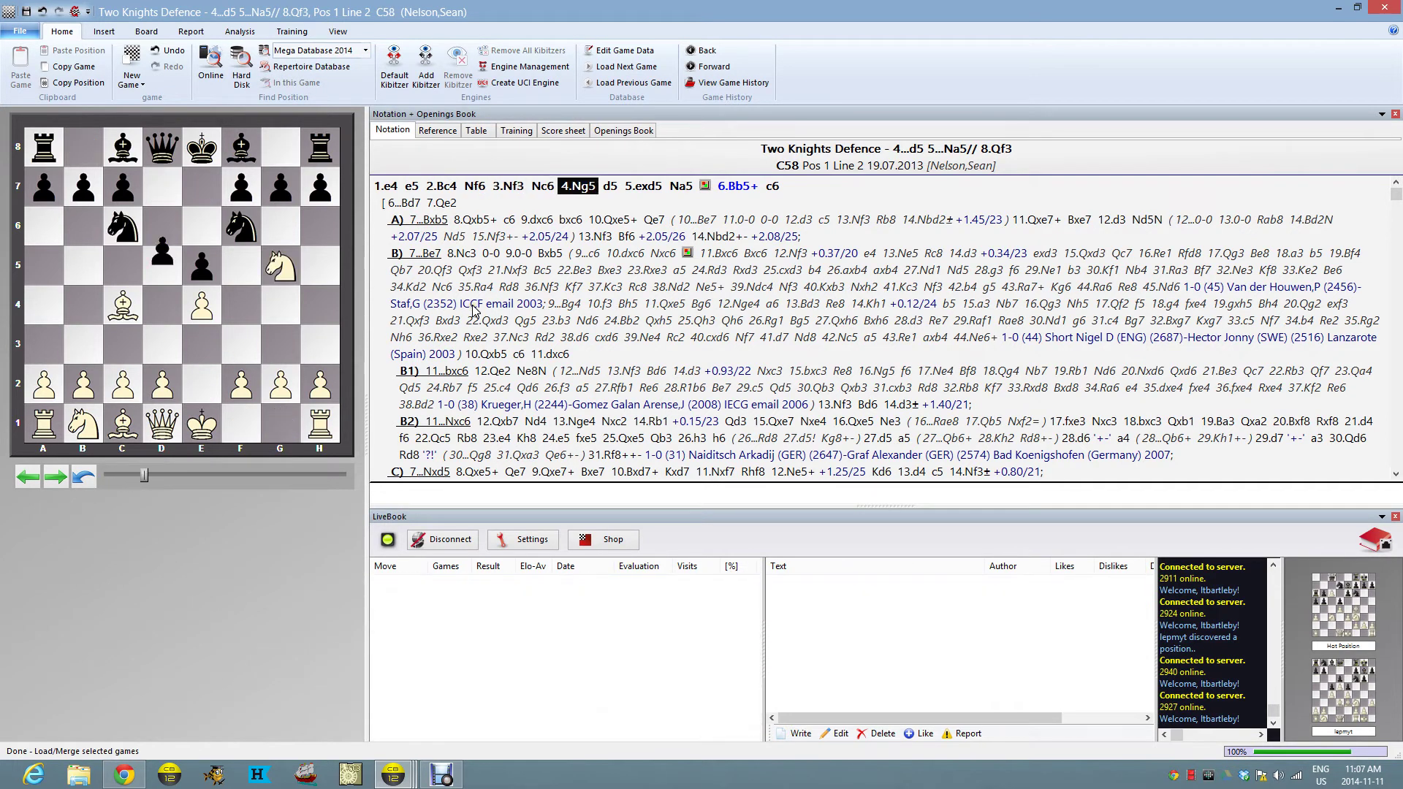
key("Right")
key("Right")
key("Right")
key("Right")
key("Right")
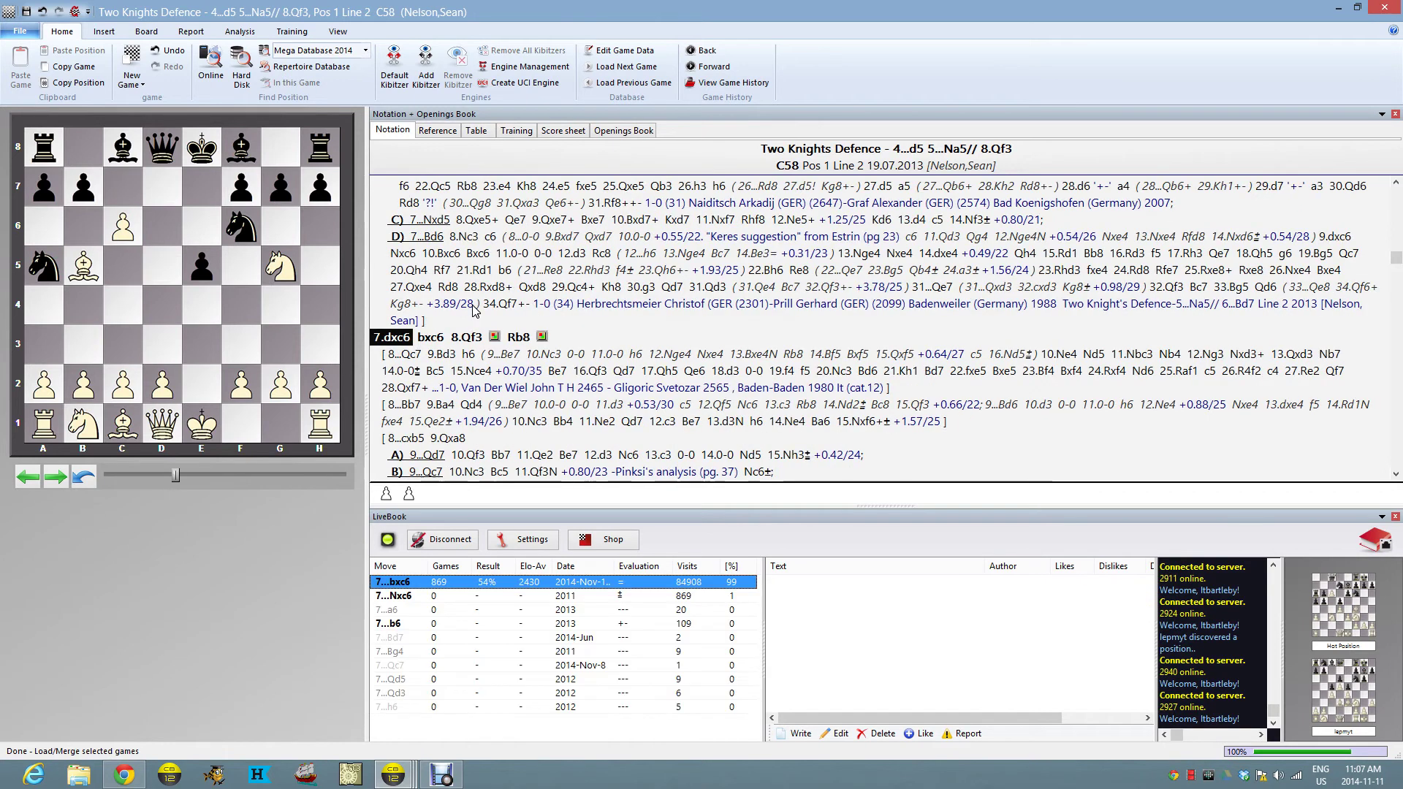
key("Left")
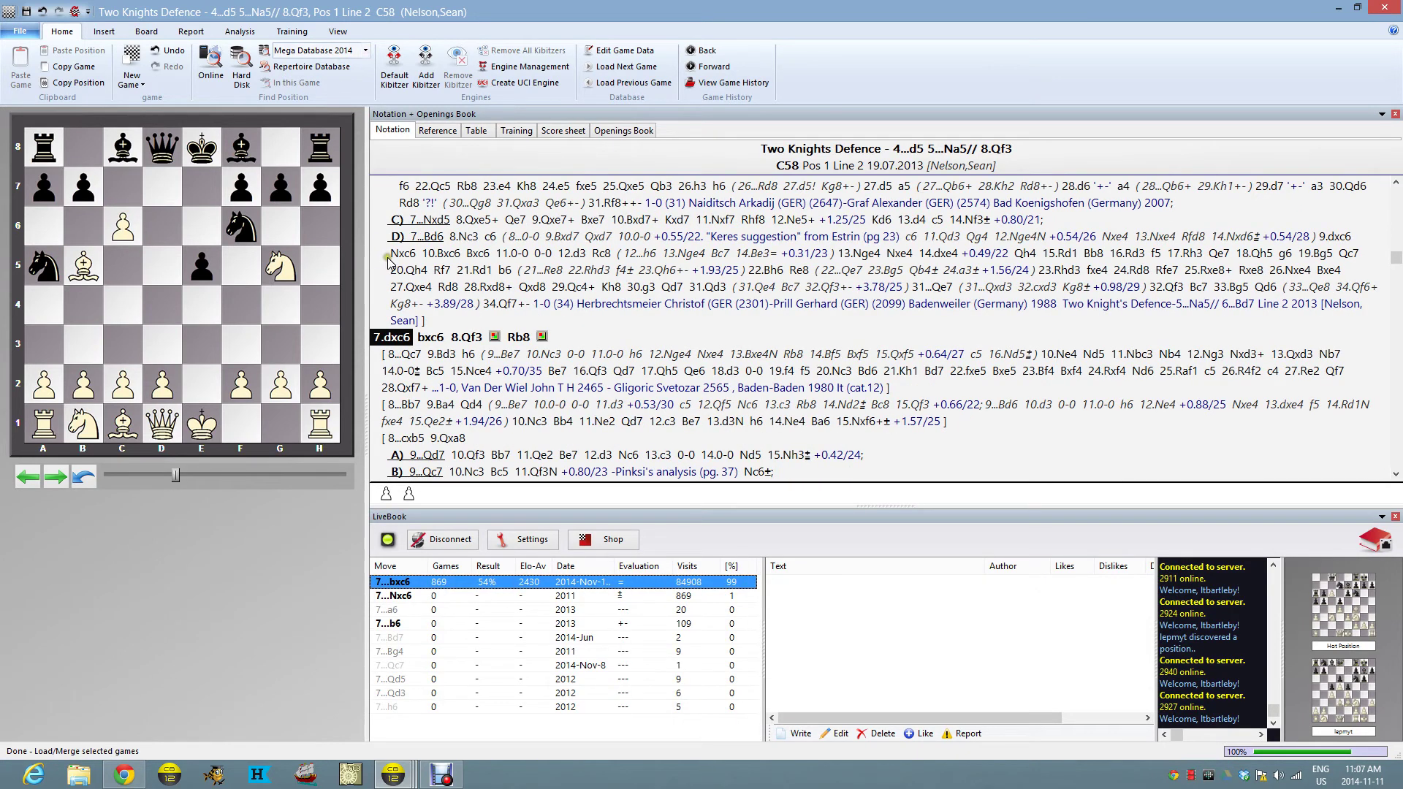
key("Right")
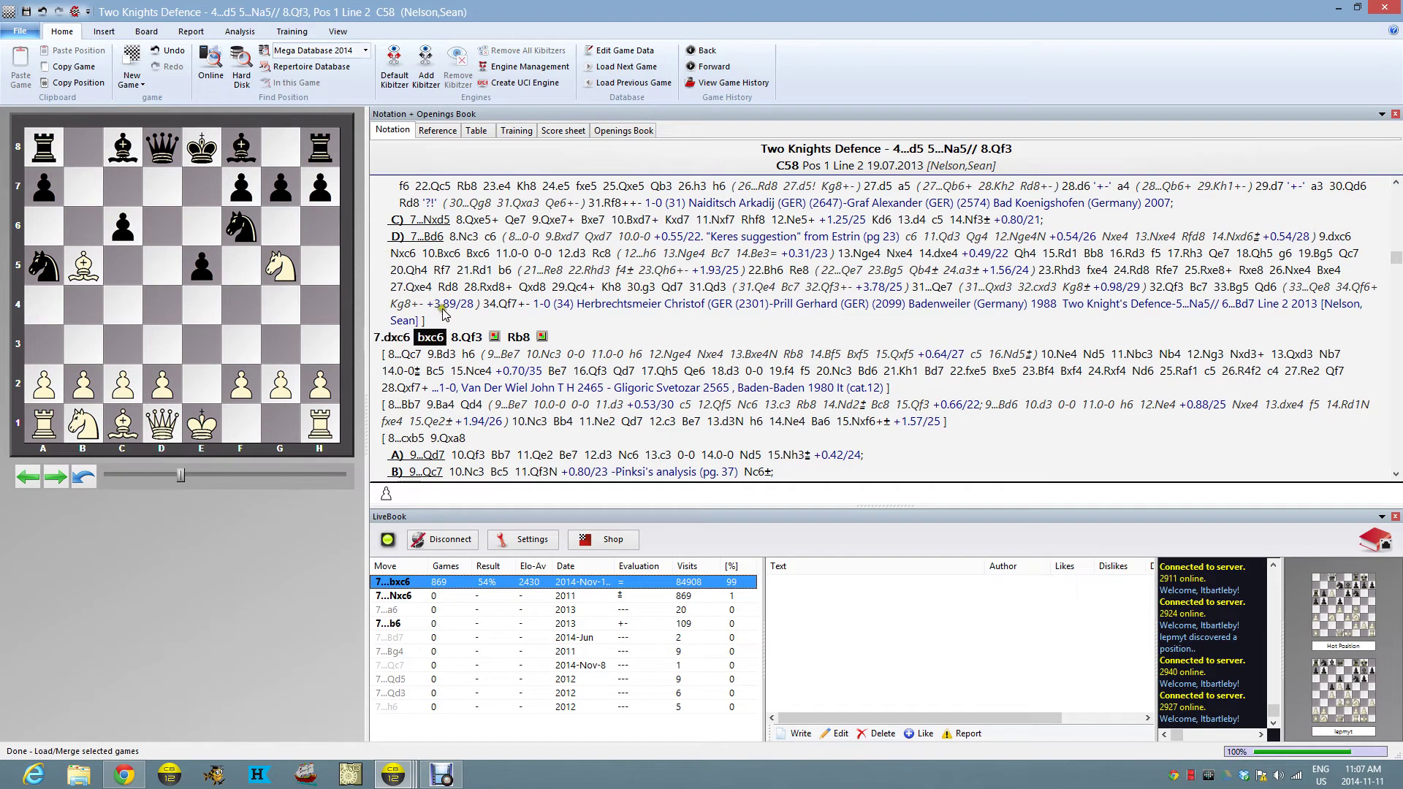
key("Right")
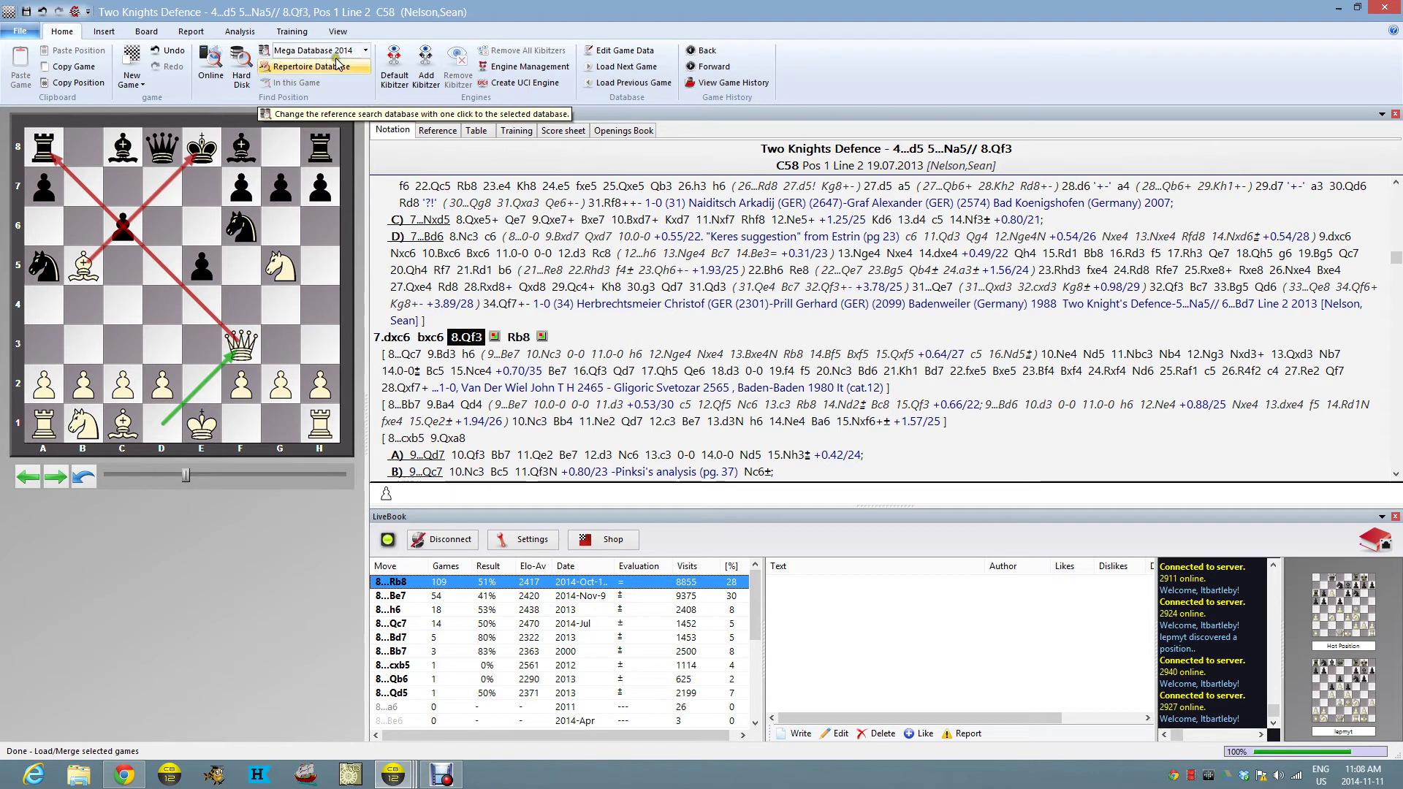
Step: Look up the position after 8.Qf3 in the opening reference and the online database, and close the online results
left_click(431, 132)
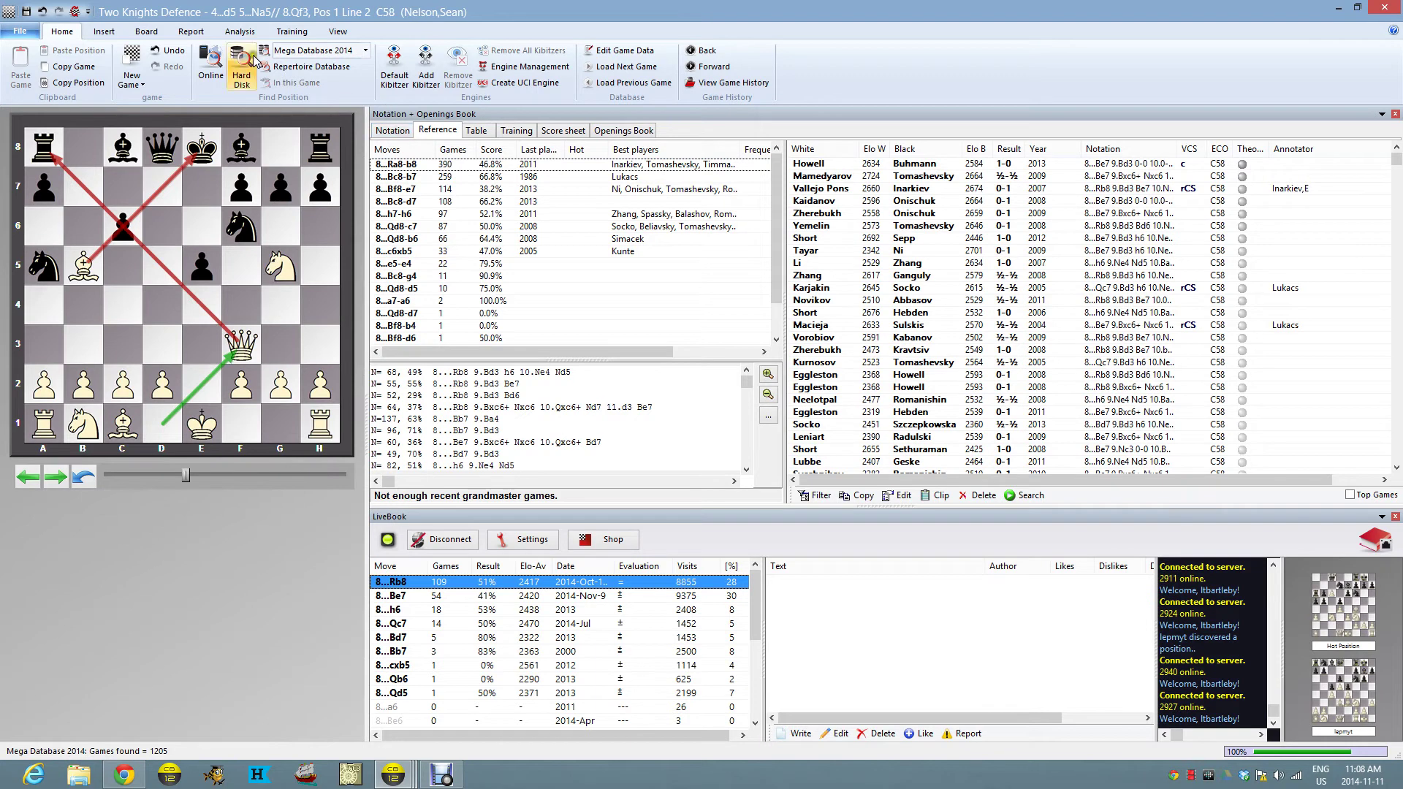
left_click(212, 67)
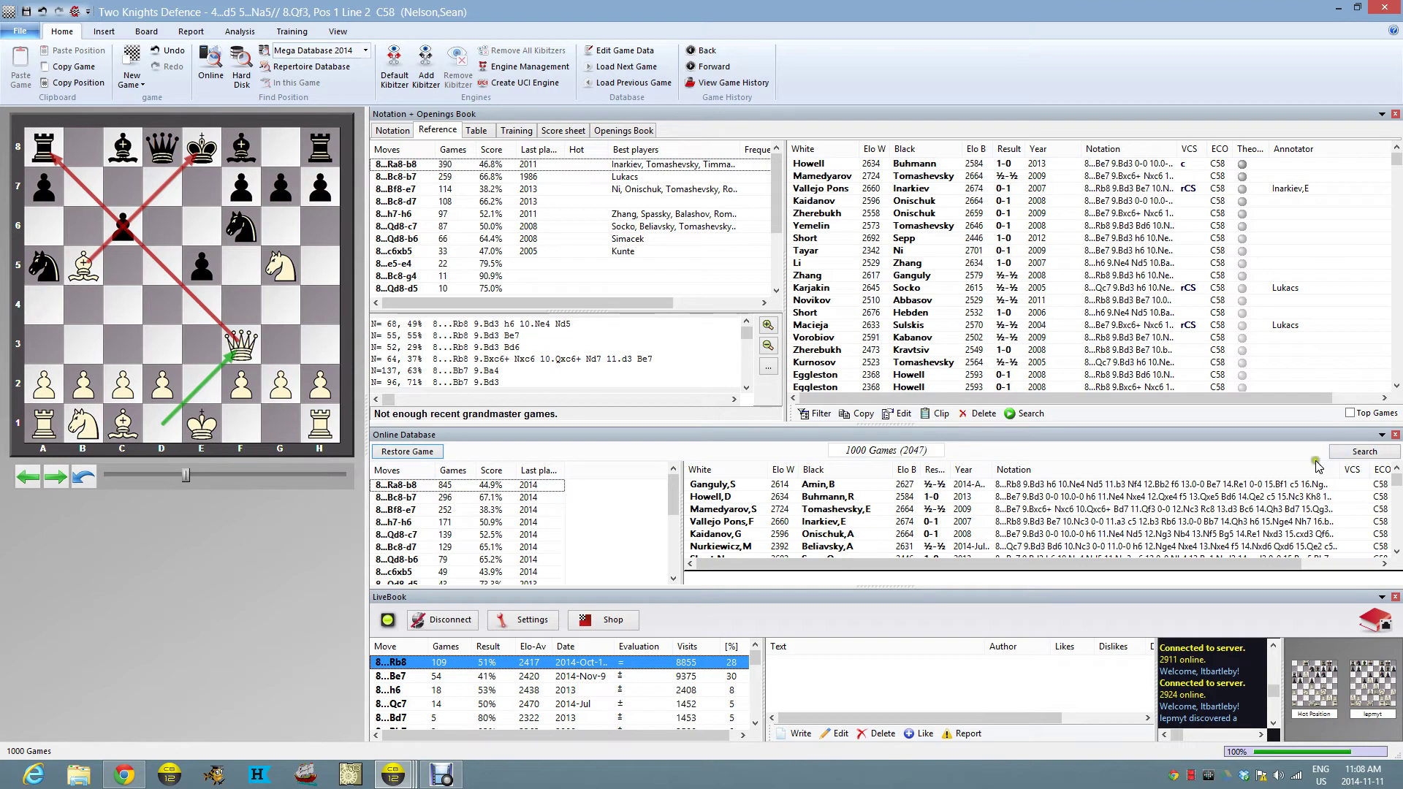
left_click(1395, 435)
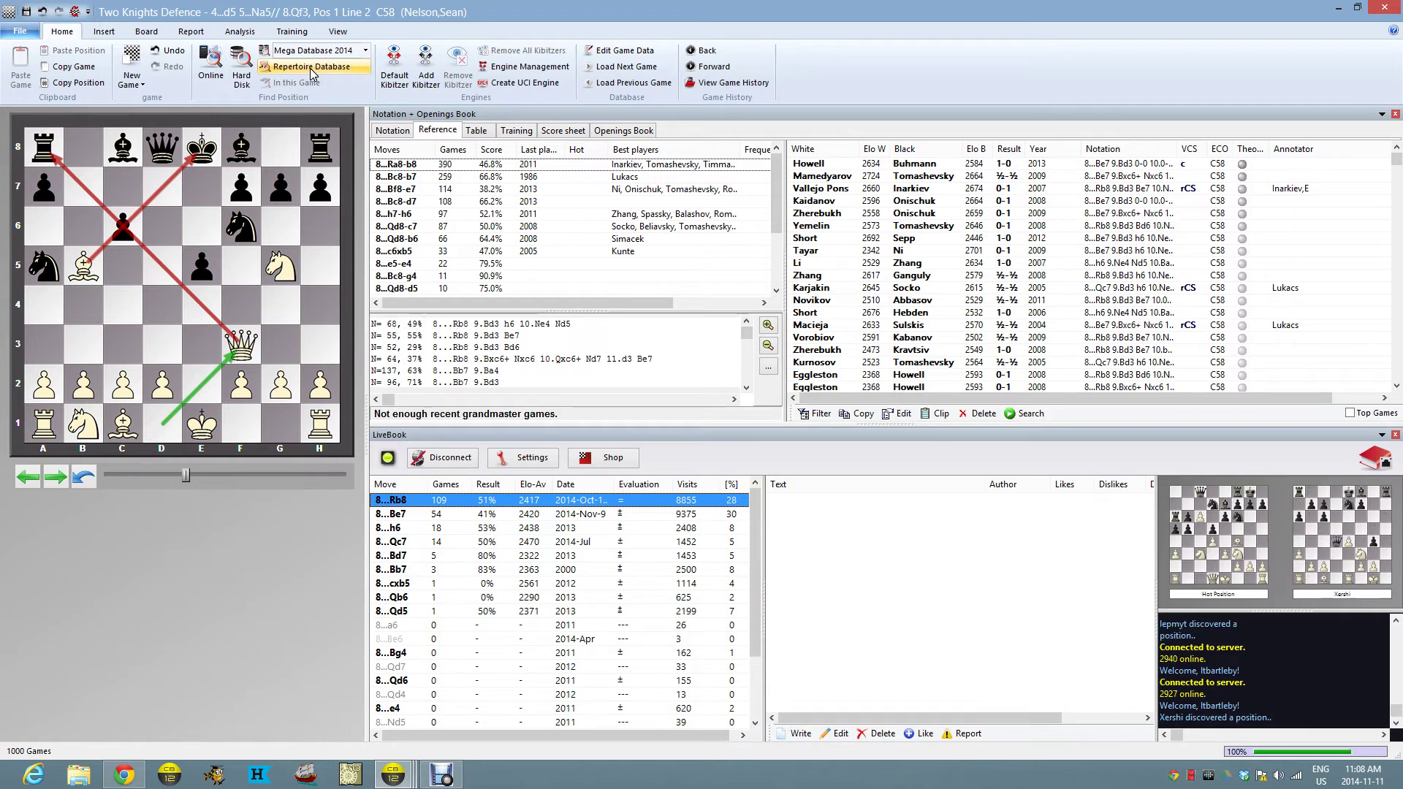
Step: Switch the reference database to Intermediatev4, follow the reply 8...Bb7 and return to the game notation
left_click(367, 51)
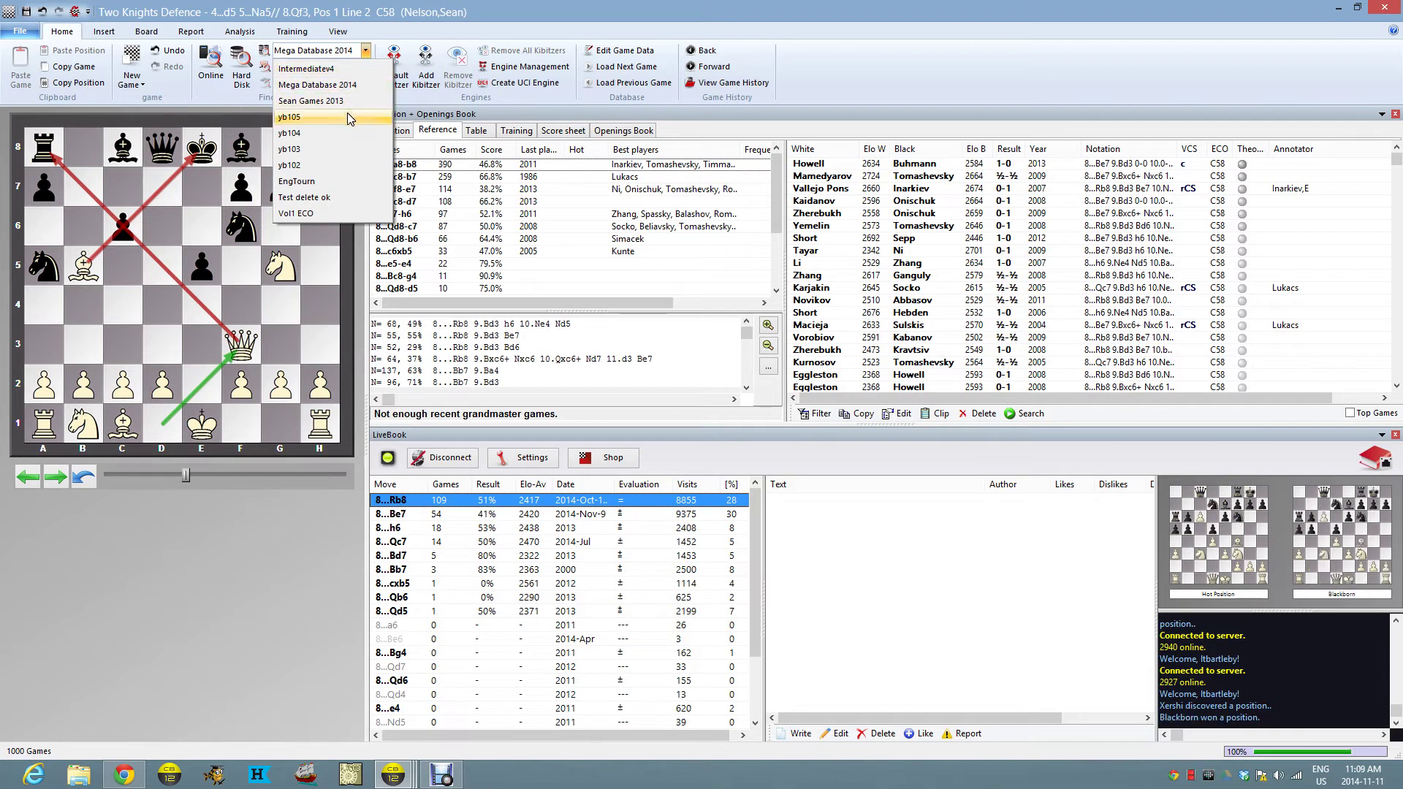
left_click(354, 68)
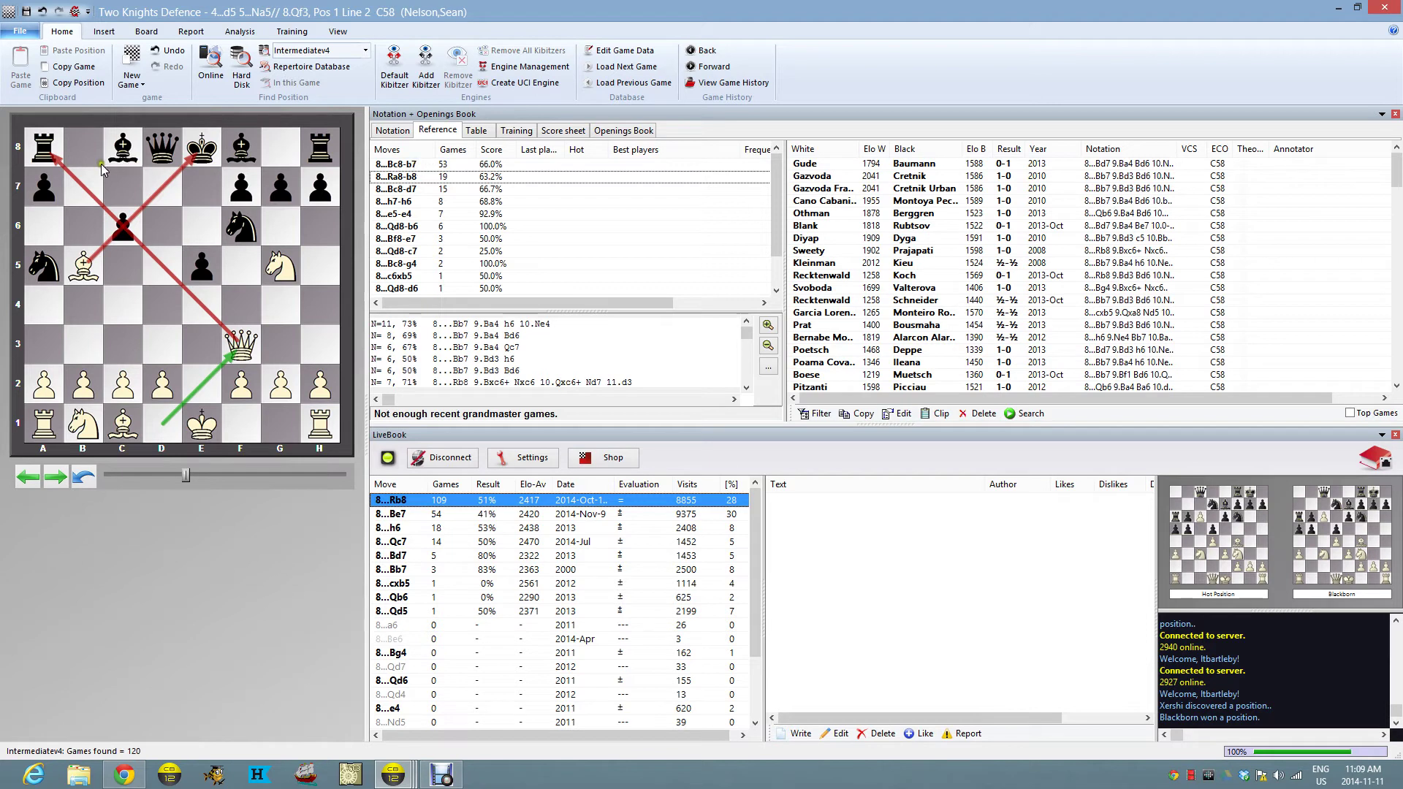
left_click(436, 165)
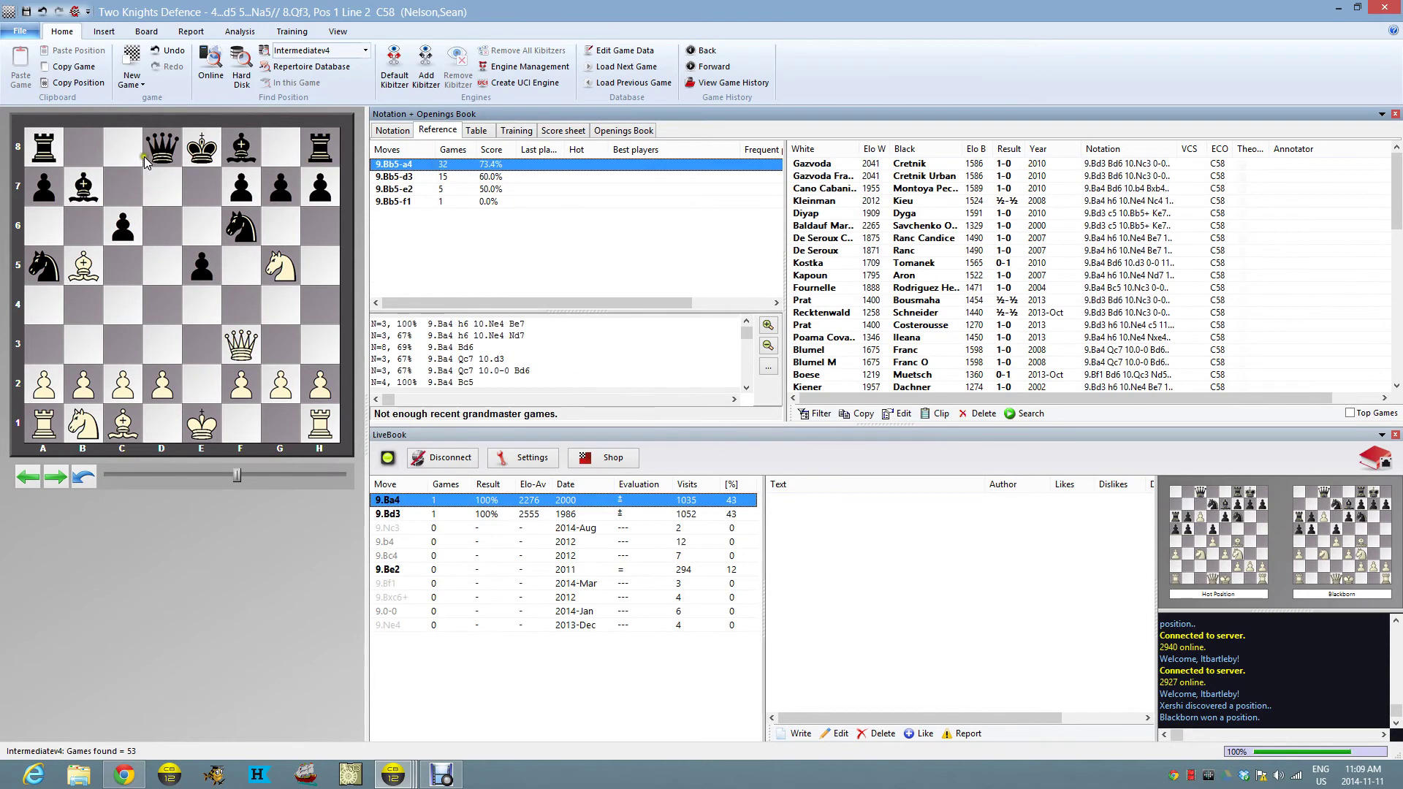
left_click(394, 131)
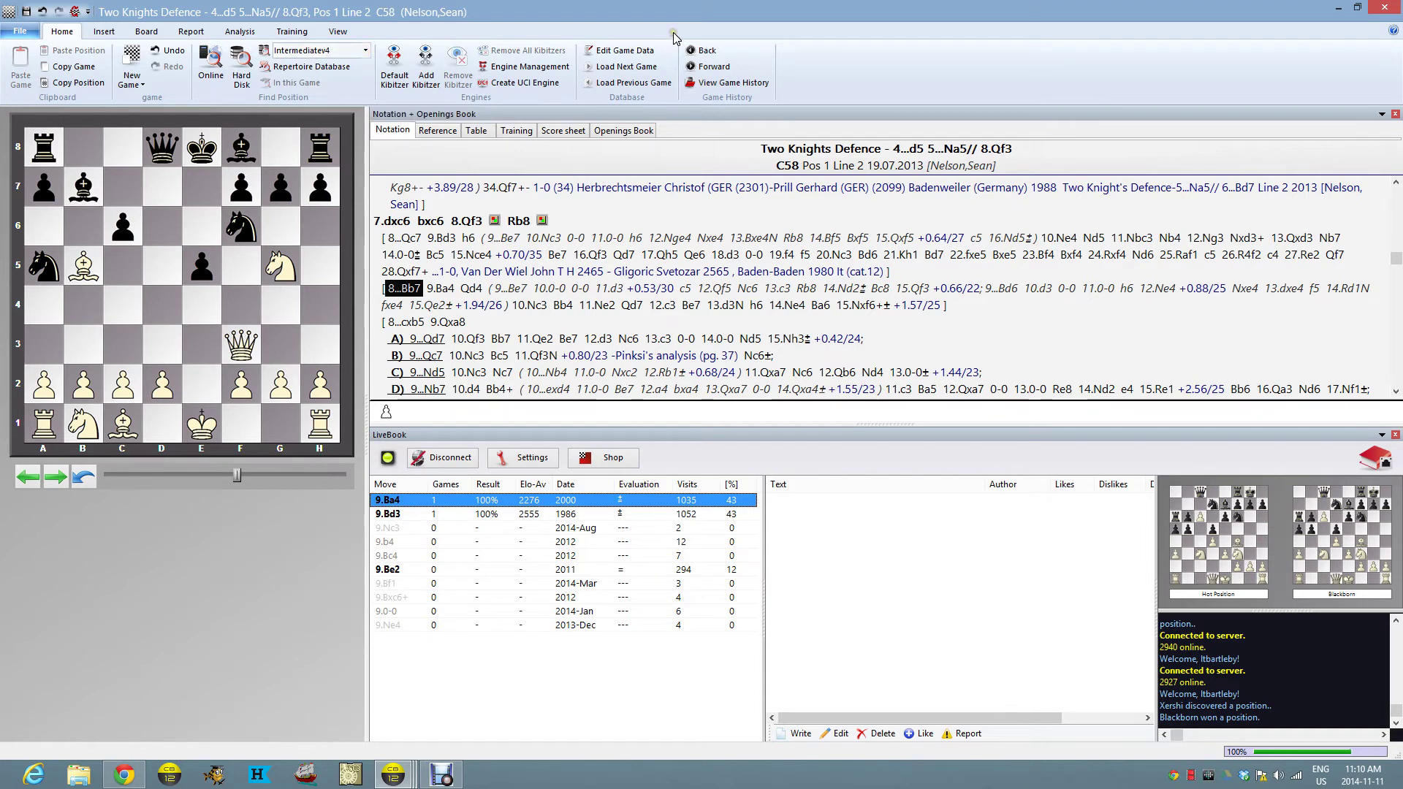
Step: Close the game and its database, reopen "Pos 1 Line 2" from the database preview and advance to 4.Ng5
left_click(1388, 7)
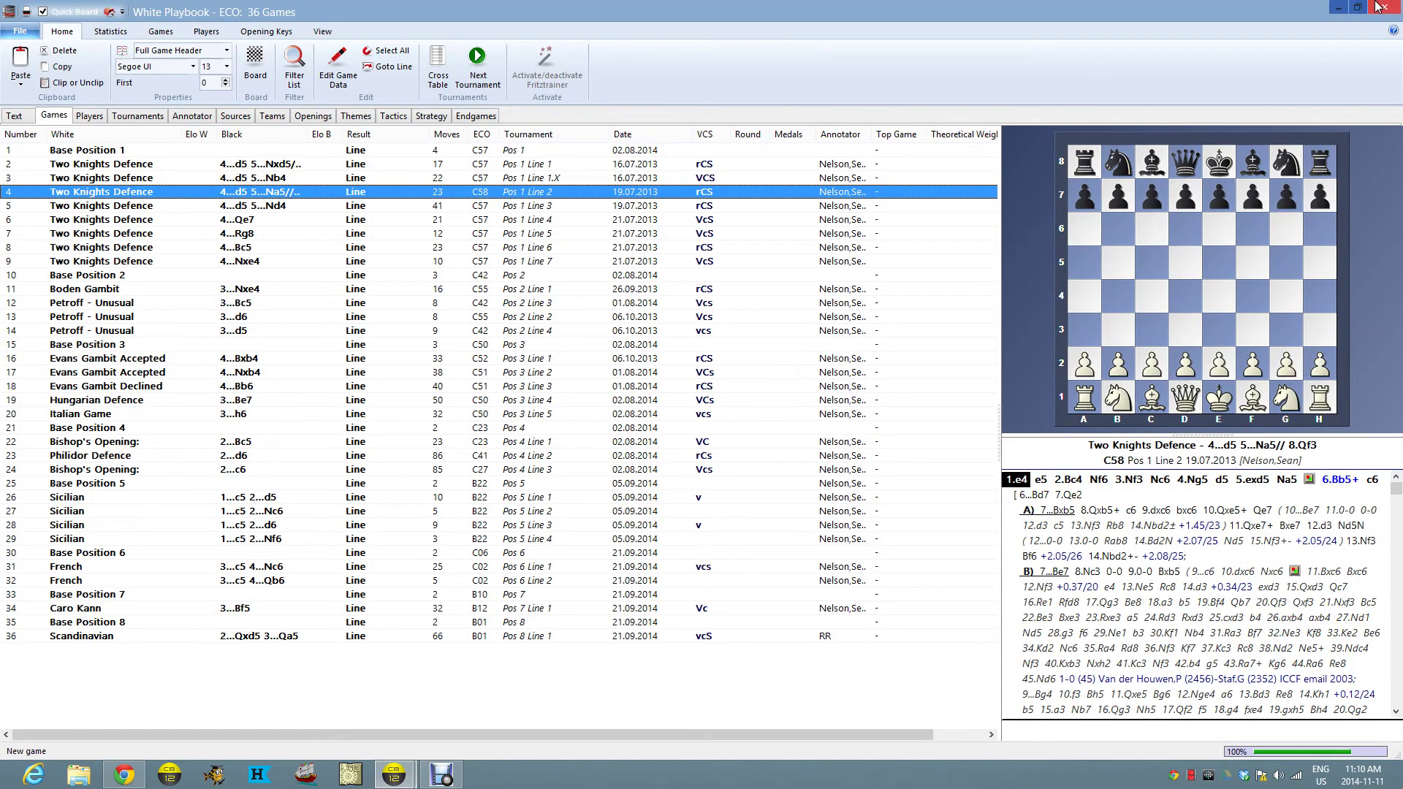
left_click(1384, 7)
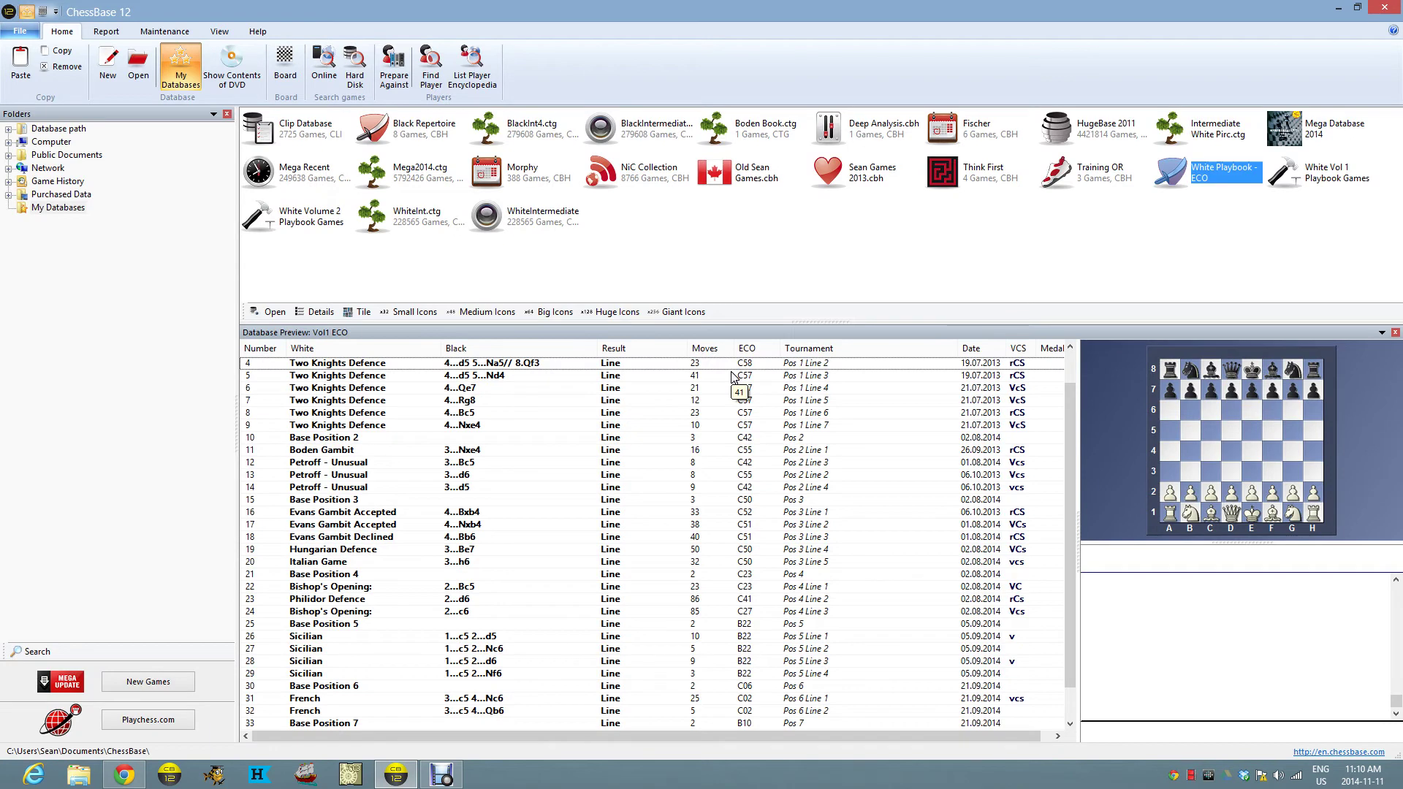
double_click(572, 364)
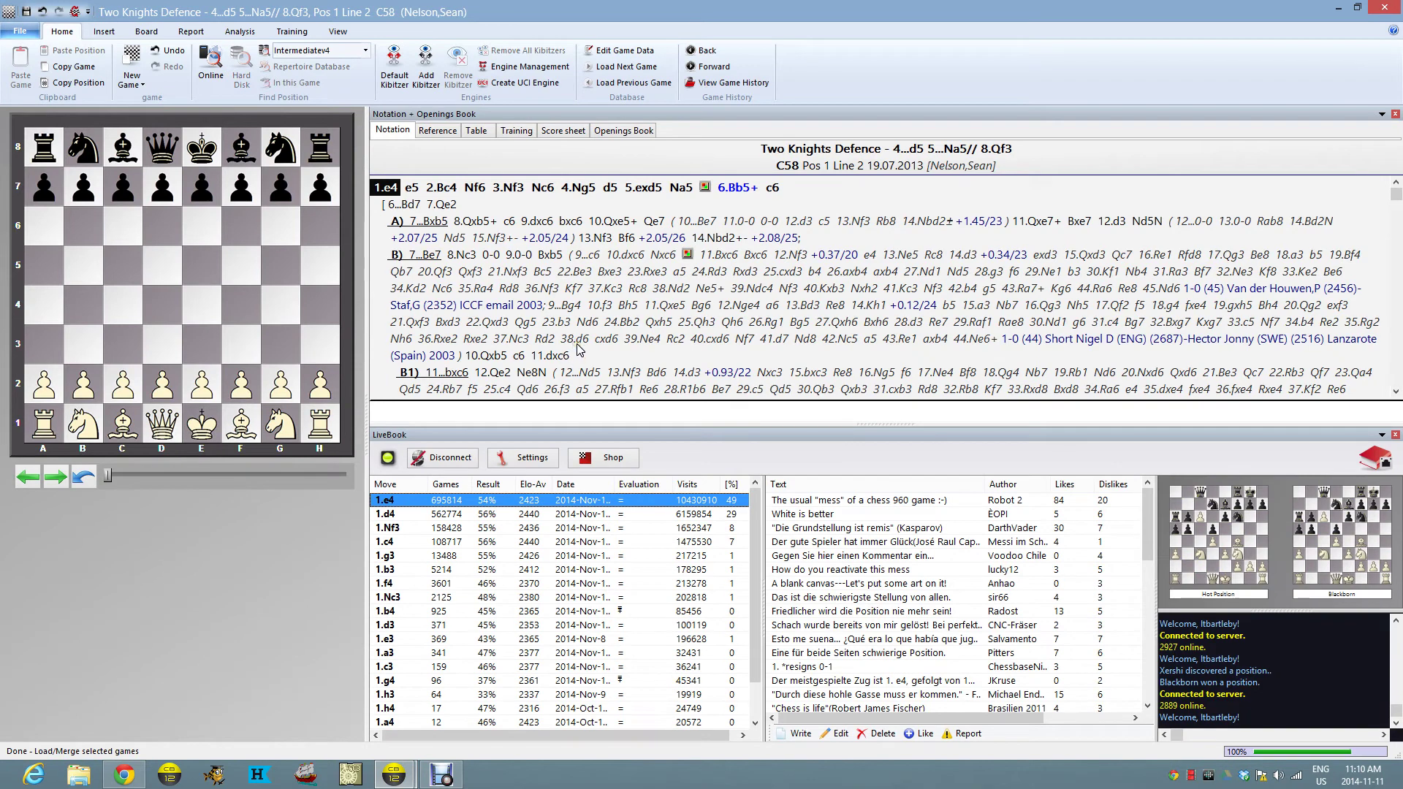
key("Right")
key("Right")
key("Right")
key("Right")
key("Right")
key("Right")
key("Right")
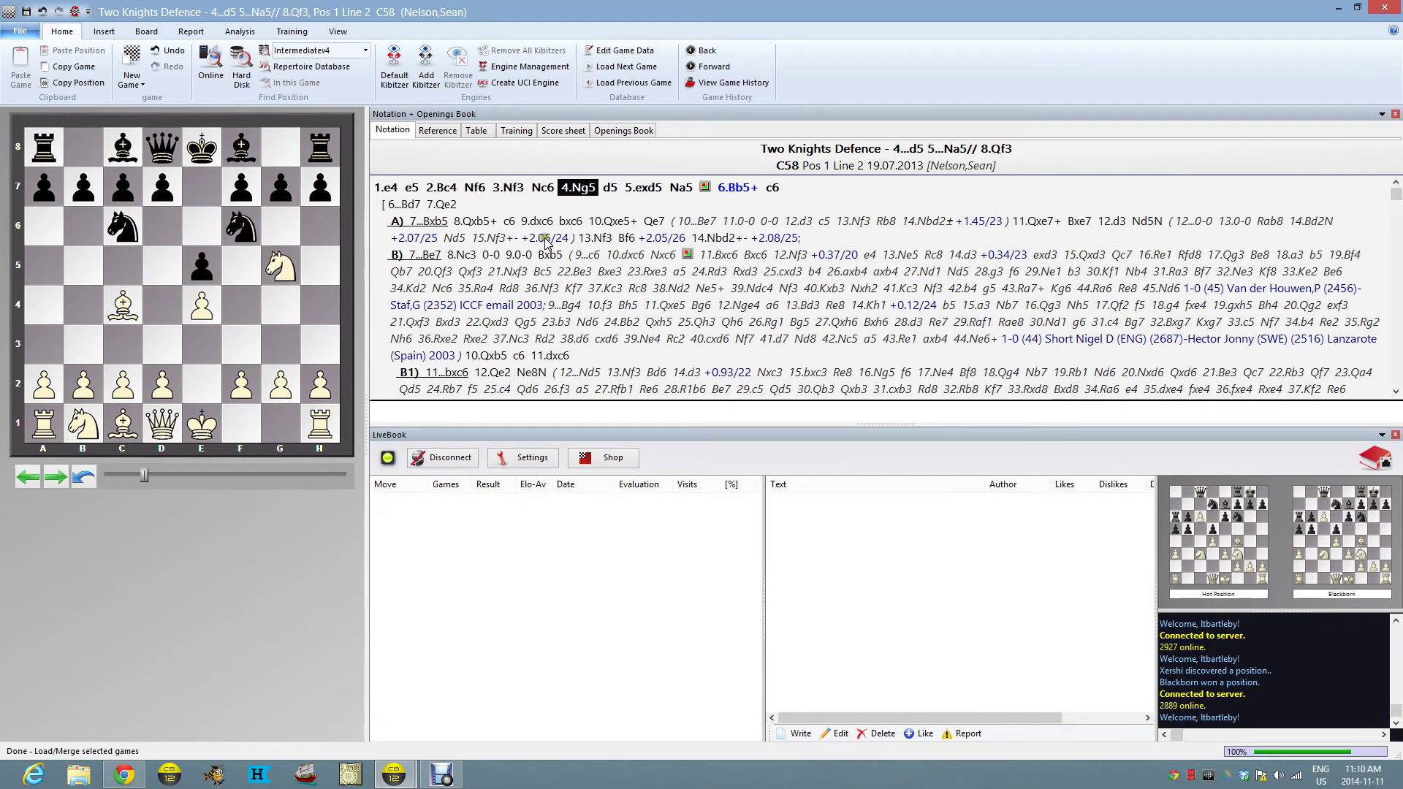
Step: Examine the opening reference for the position after 4.Ng5, with Mega Database 2014 as the reference database
left_click(440, 132)
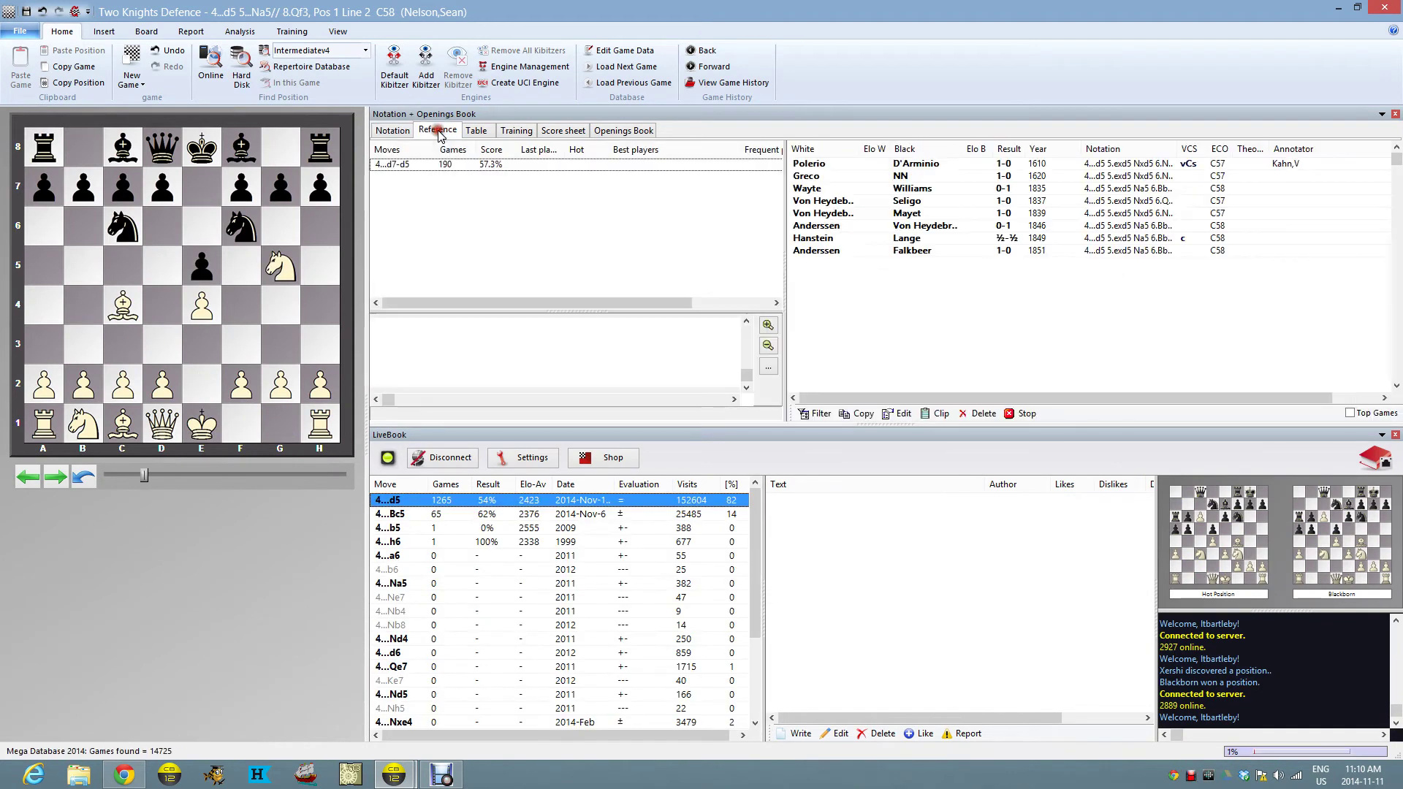
left_click(363, 50)
left_click(321, 86)
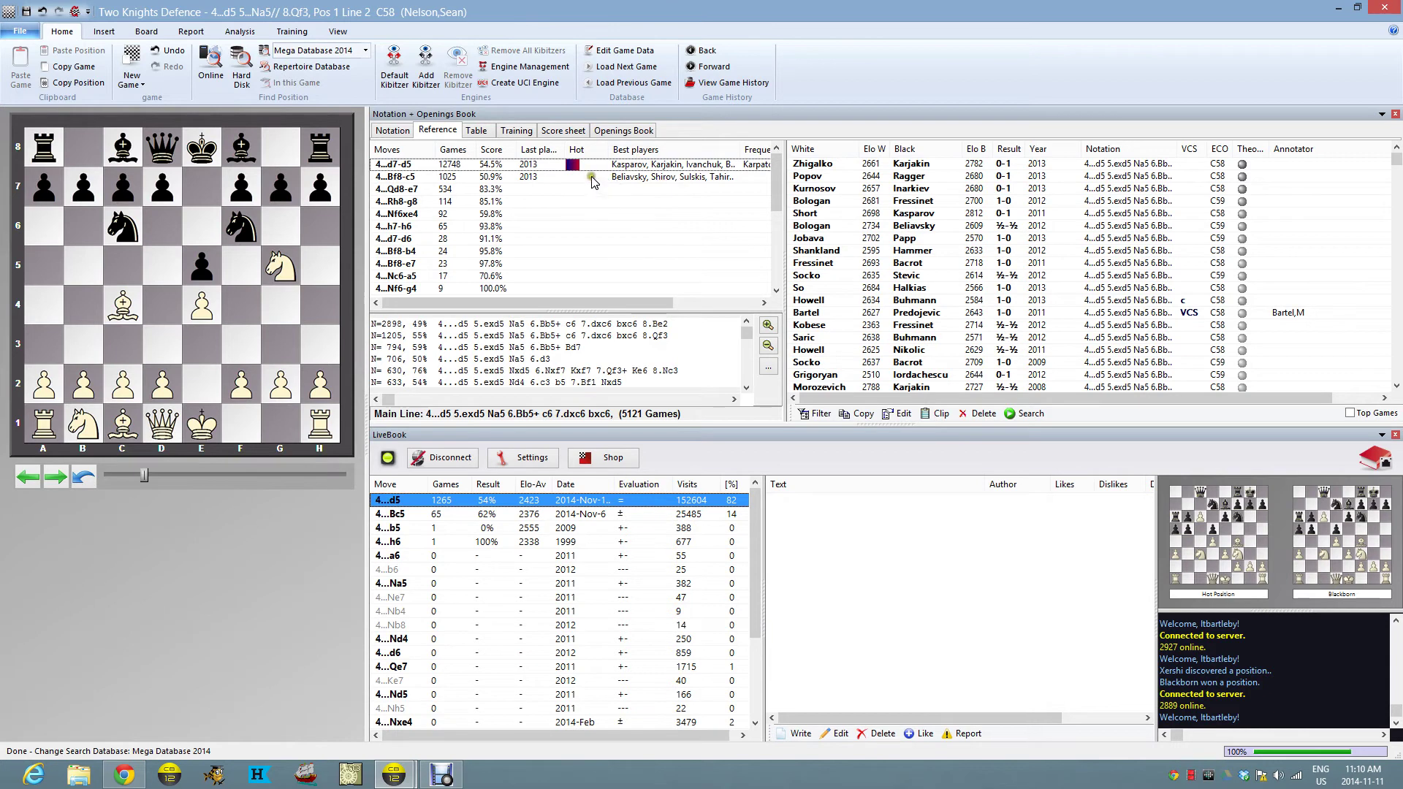
mouse_move(577, 168)
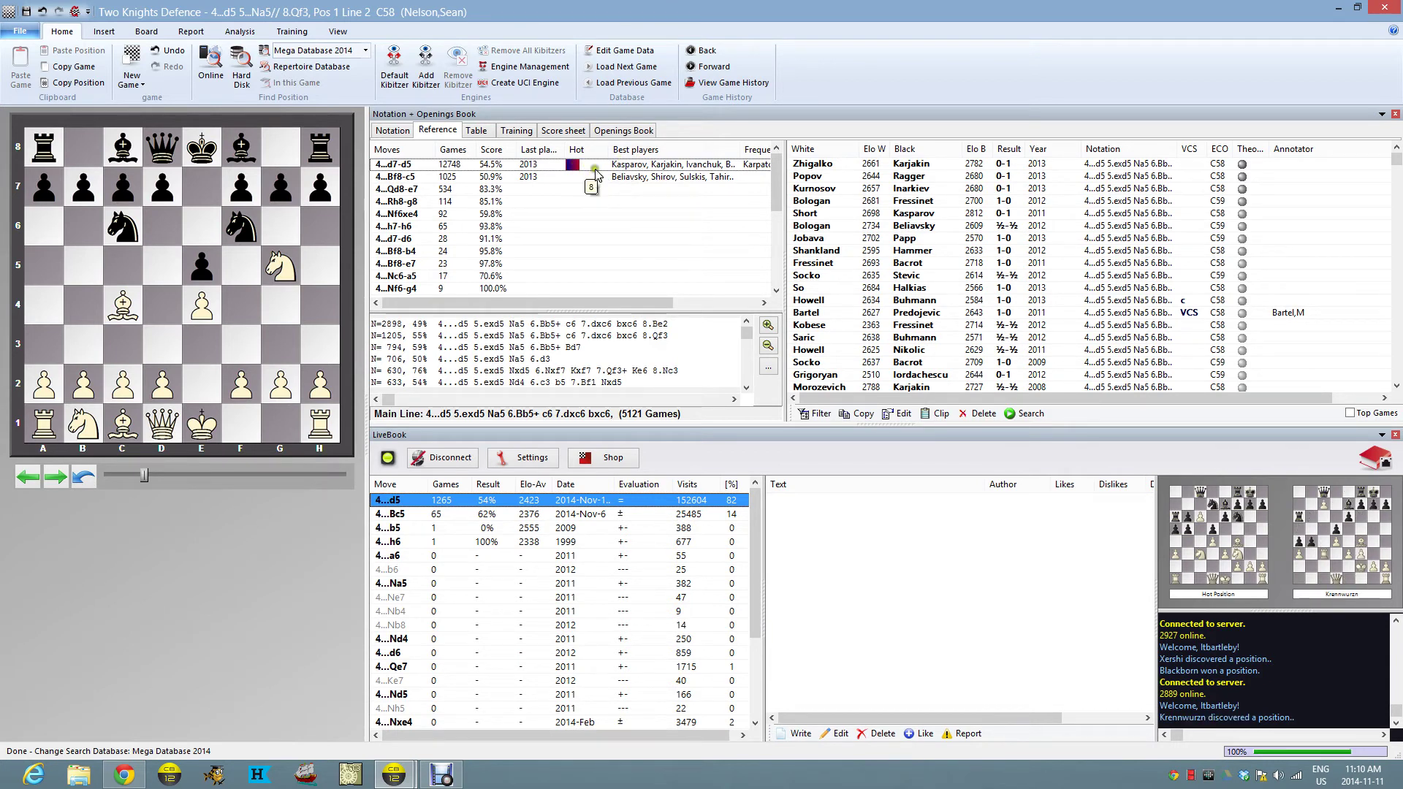
Step: Close the game and erase all games from the Clip Database
left_click(1386, 9)
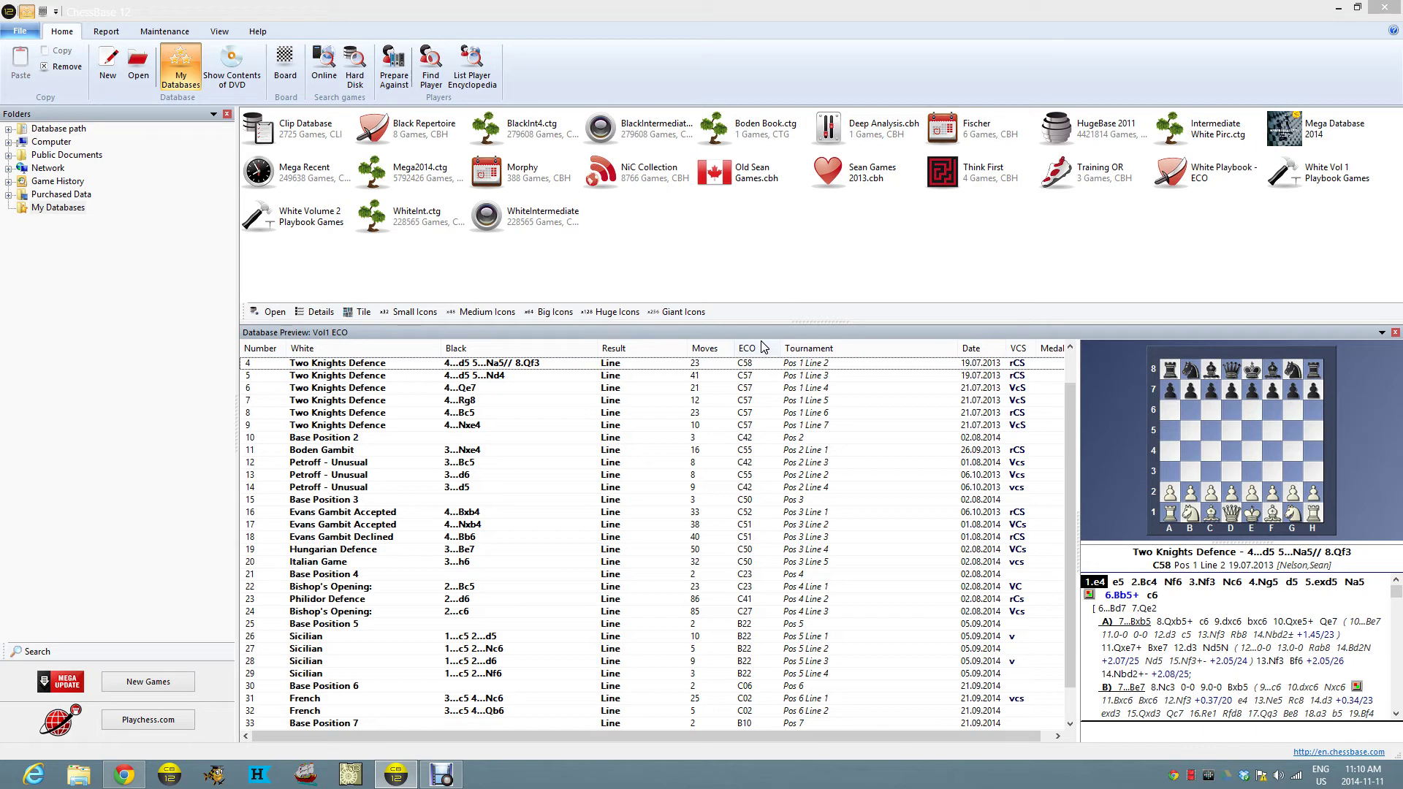
right_click(293, 133)
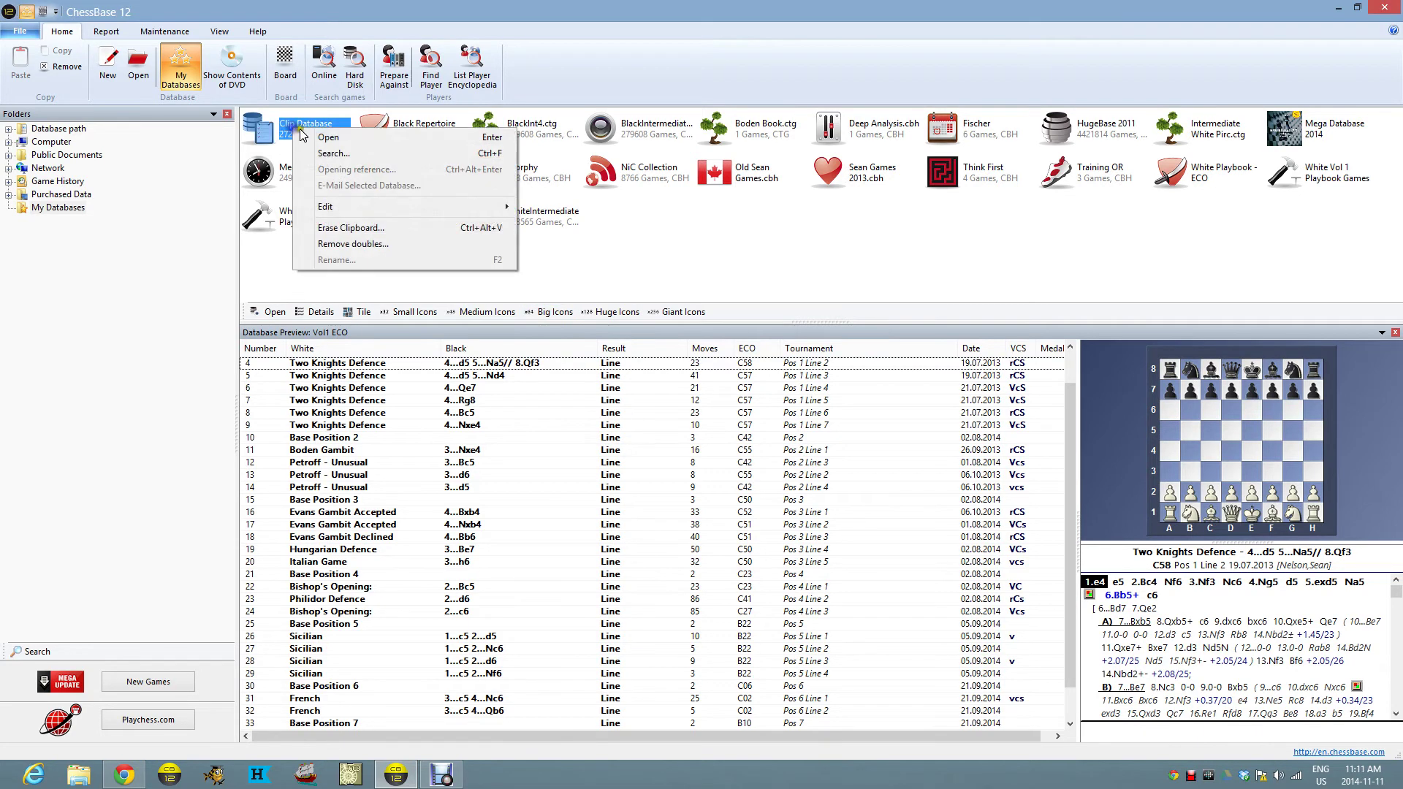
left_click(374, 231)
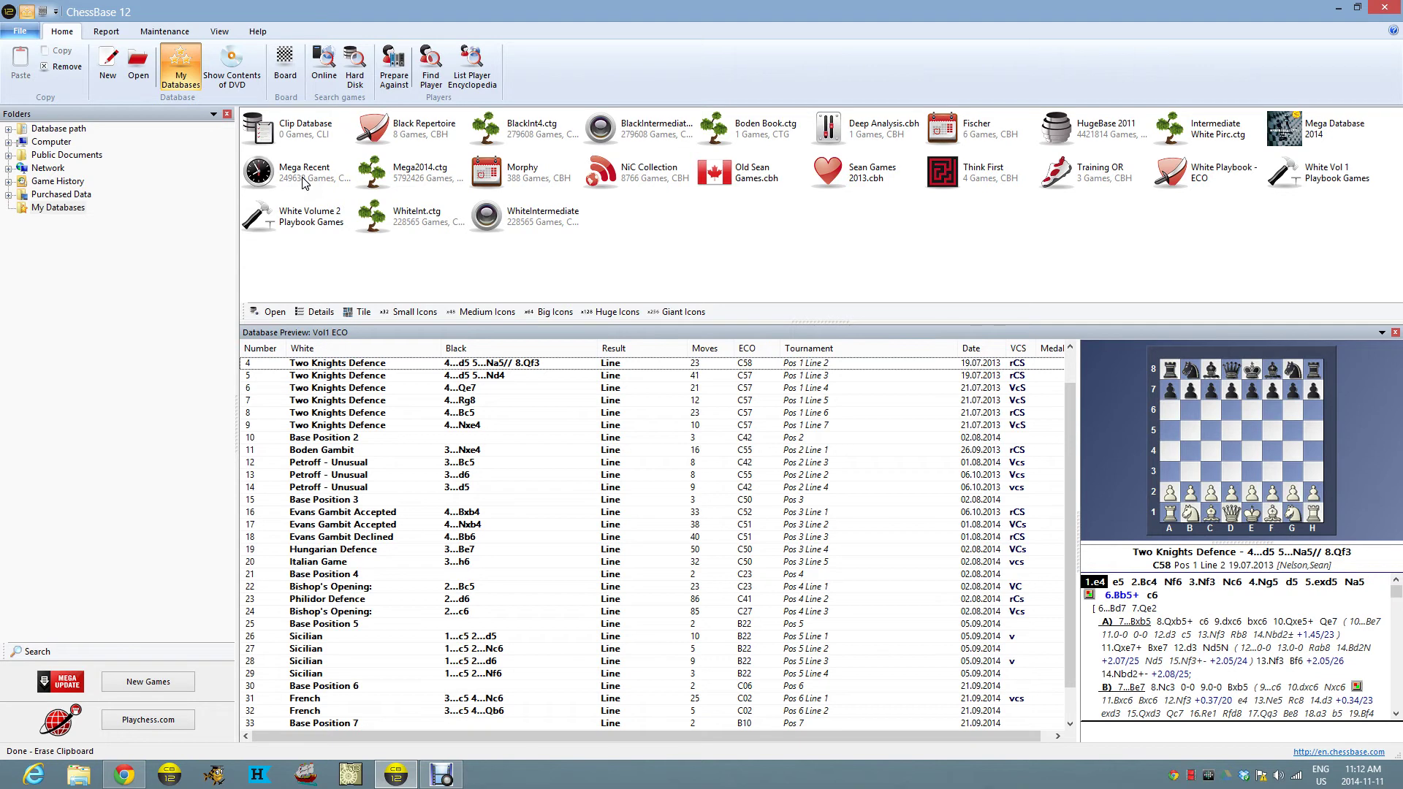
Step: Open the Mega Recent database and set its game filter to an Elo range of 2600 to 3500 for one player
double_click(302, 179)
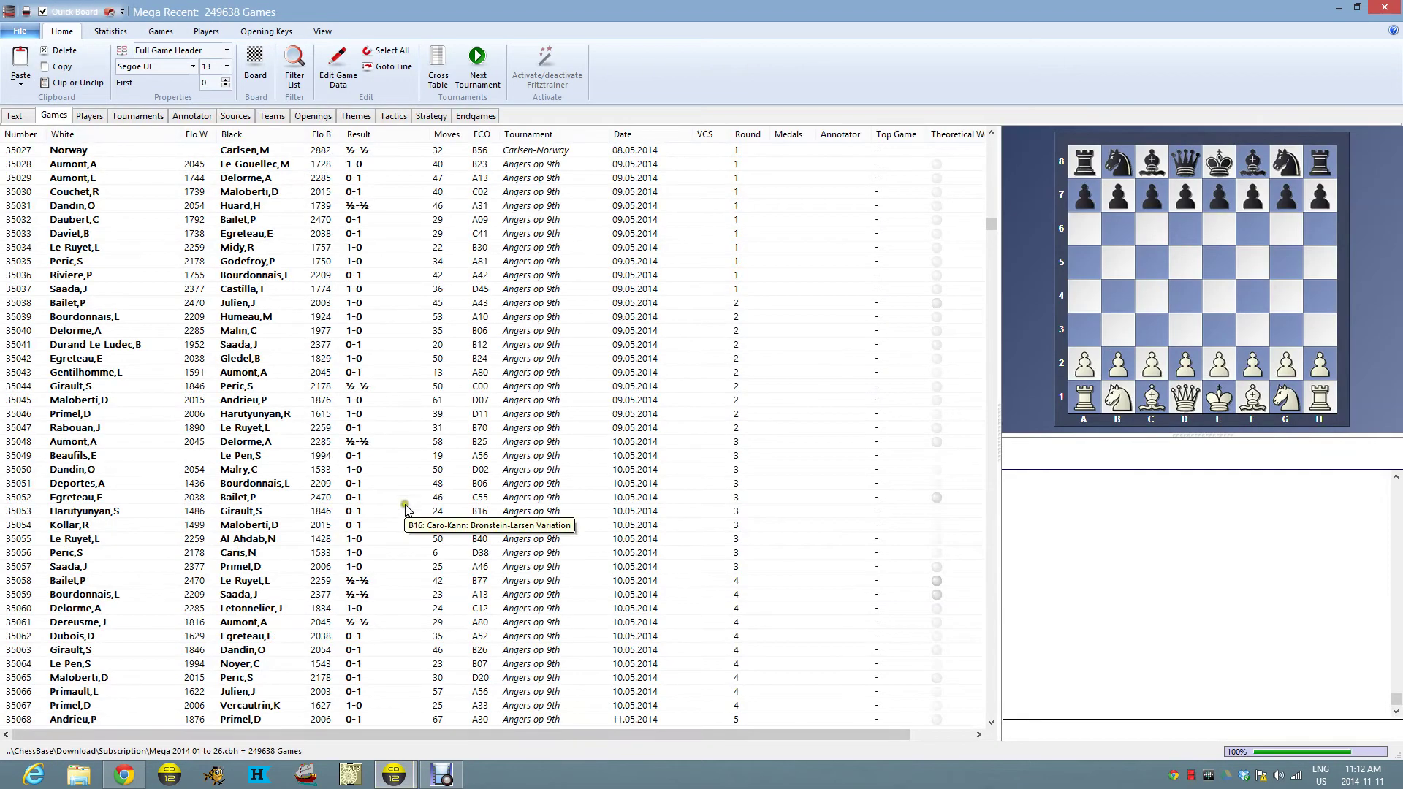
left_click(294, 68)
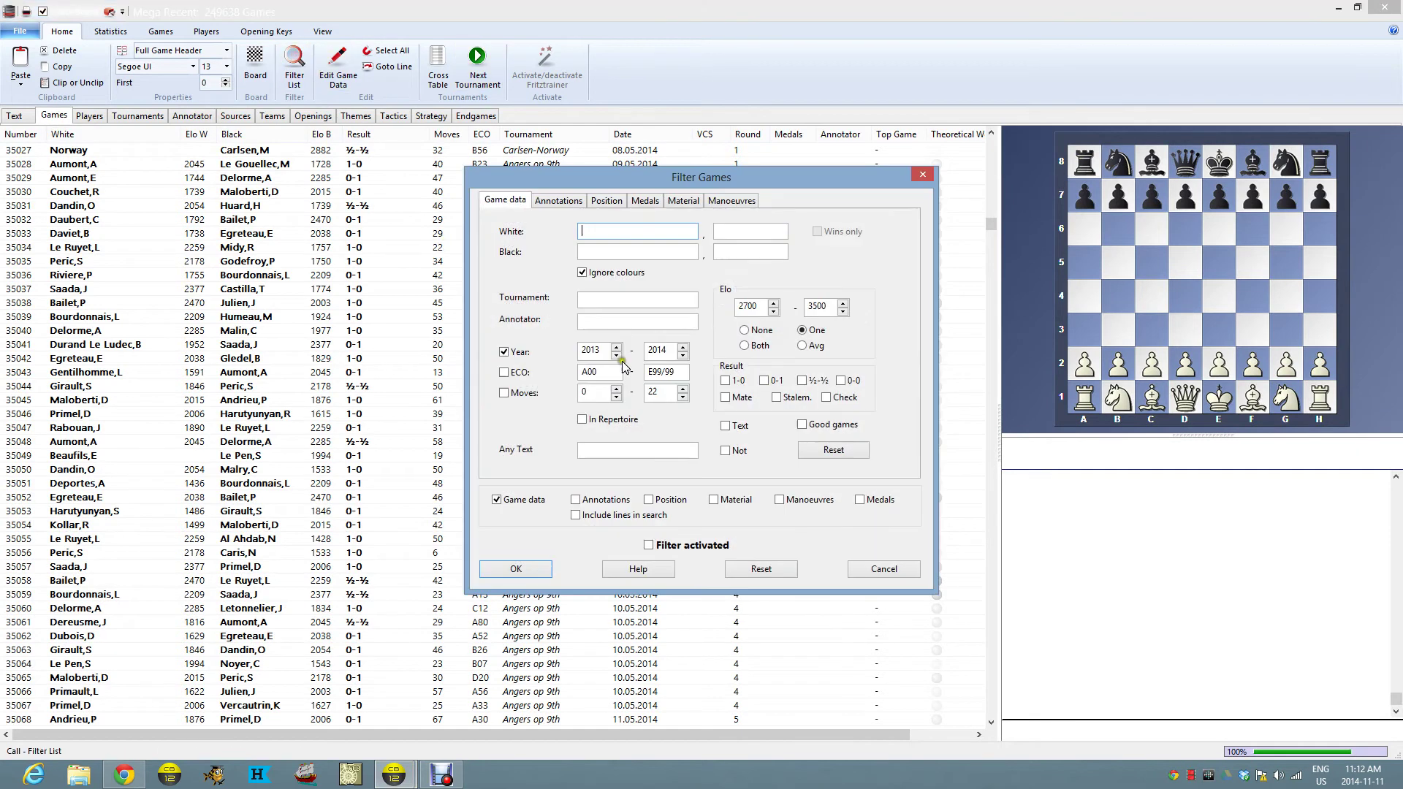
left_click(752, 329)
left_click(803, 330)
left_click(721, 306)
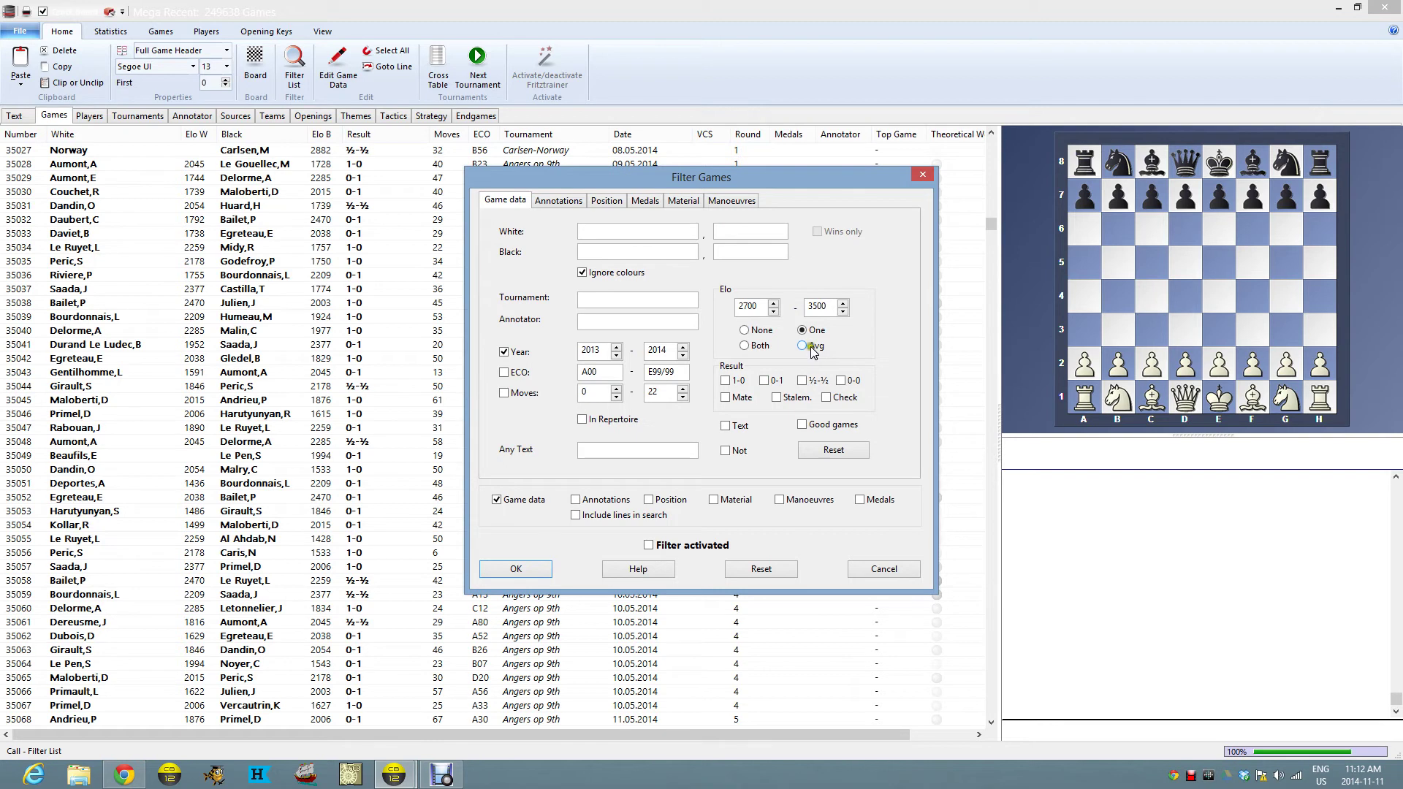
left_click(746, 307)
left_click_drag(746, 307, 749, 308)
left_click(802, 330)
left_click(798, 306)
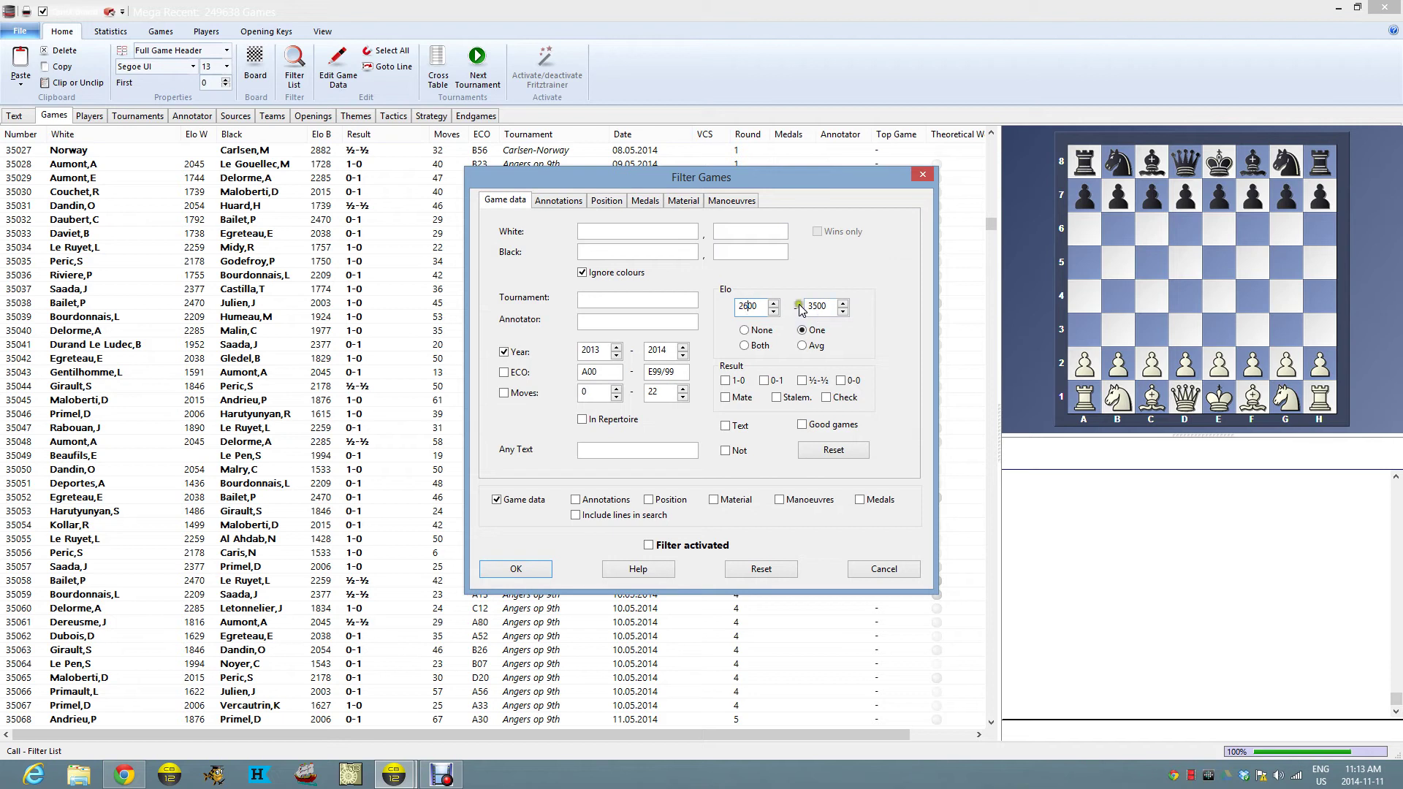
Step: Keep the filter's year range at 2013 to 2014 and apply the filter to the game list
left_click(515, 352)
left_click(514, 353)
left_click(673, 349)
left_click(659, 351)
left_click(602, 349)
left_click(590, 358)
left_click(660, 344)
left_click(675, 279)
left_click(541, 569)
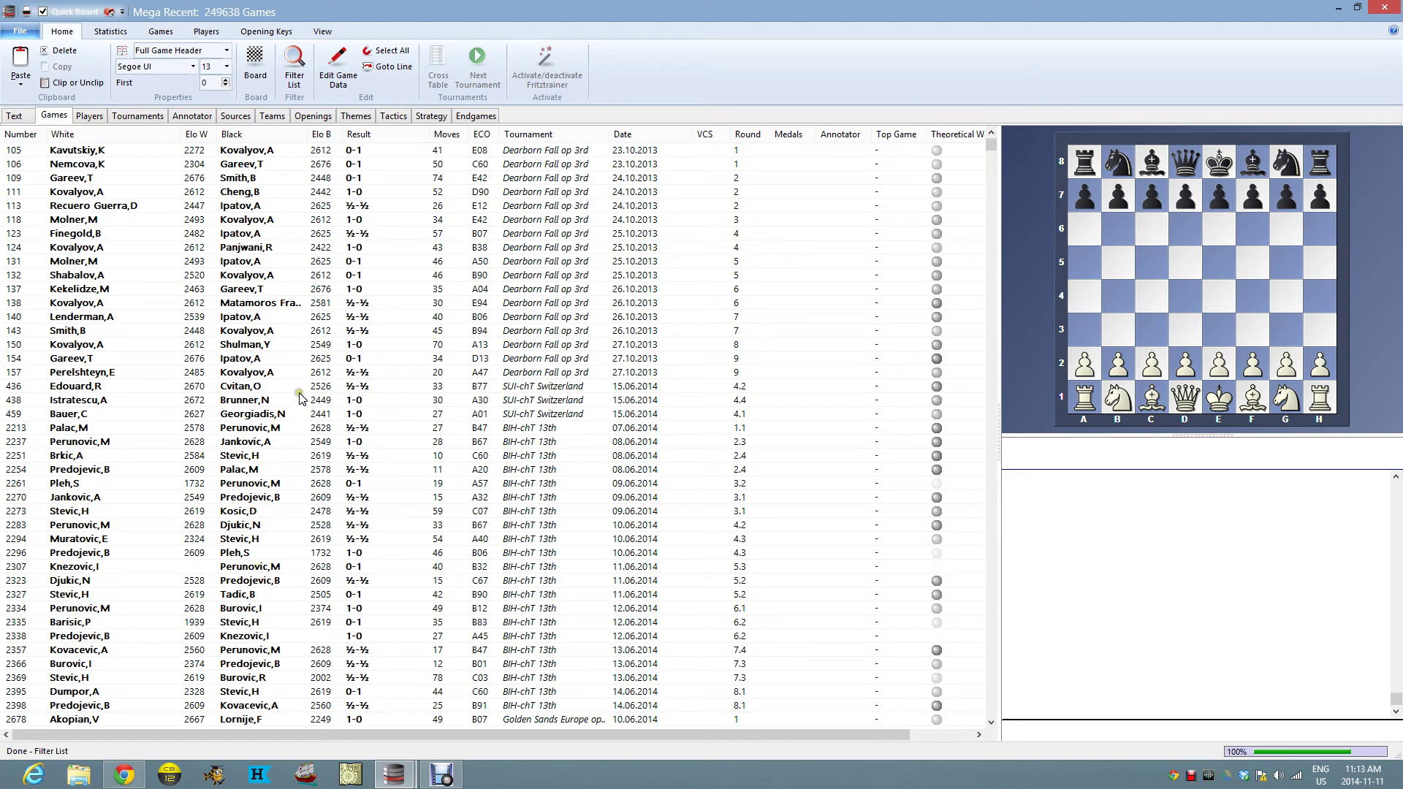
Step: Sort the filtered games by Black's Elo and select the last game in which Black is rated 2600
left_click(324, 135)
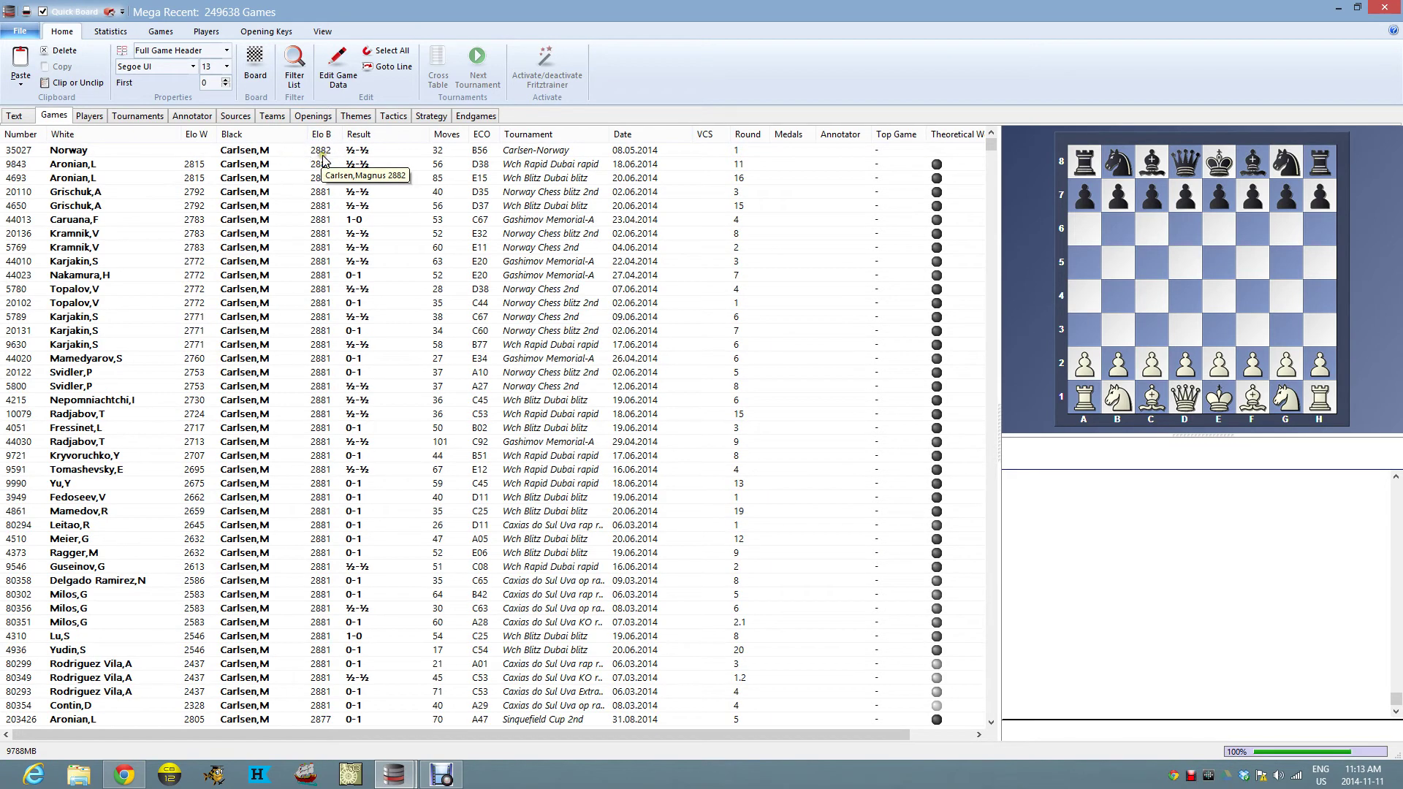
left_click_drag(989, 144, 992, 728)
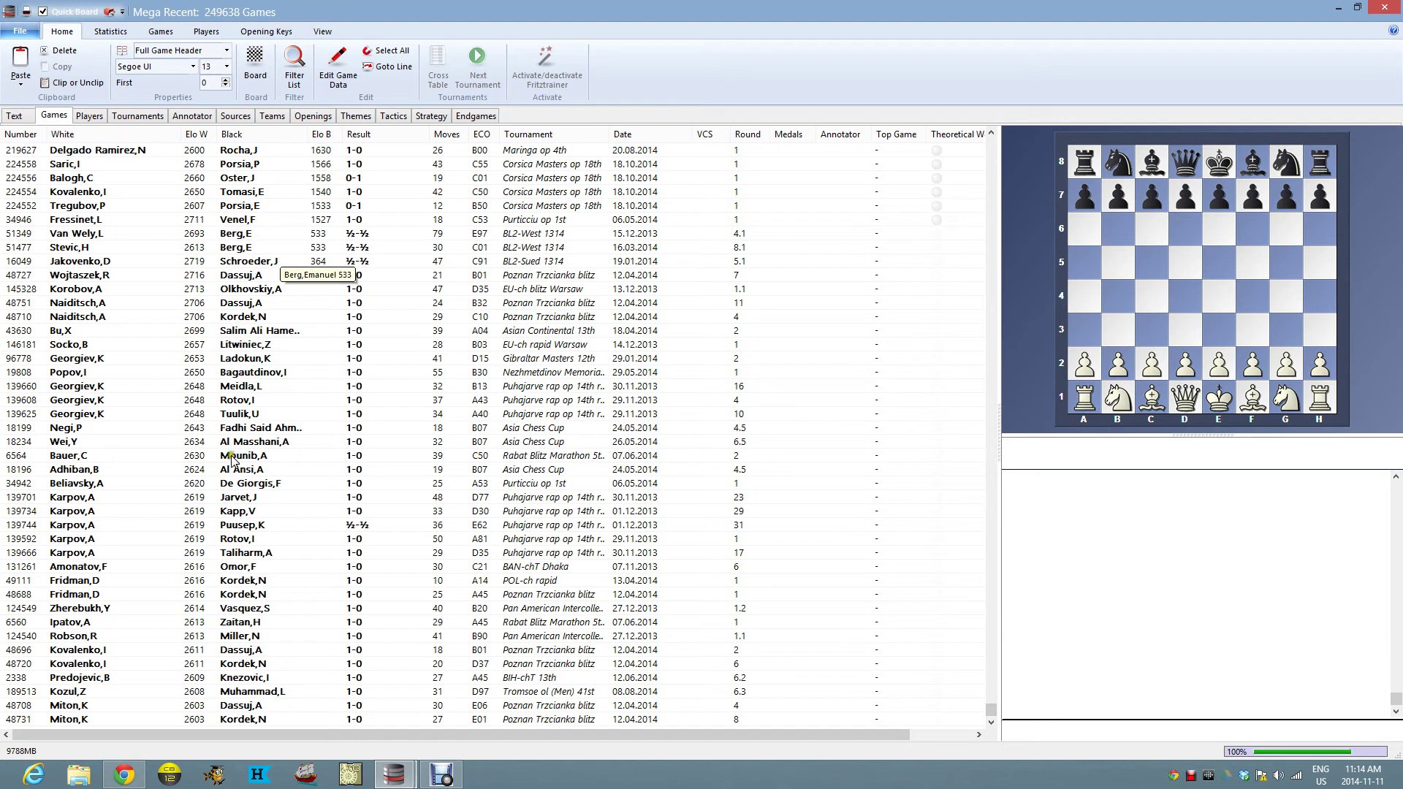
left_click_drag(993, 712, 996, 499)
scroll(503, 544, "down", 10)
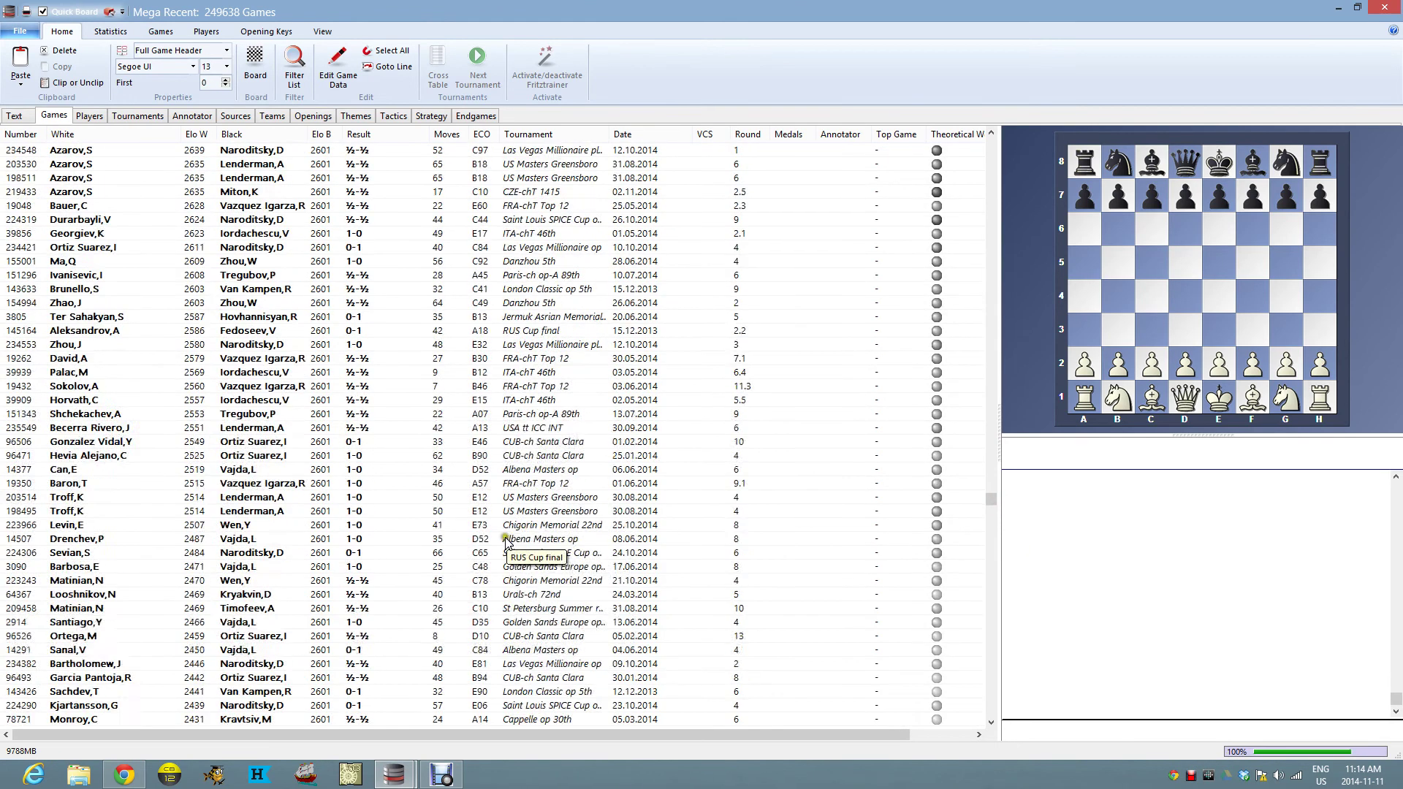
scroll(503, 544, "down", 15)
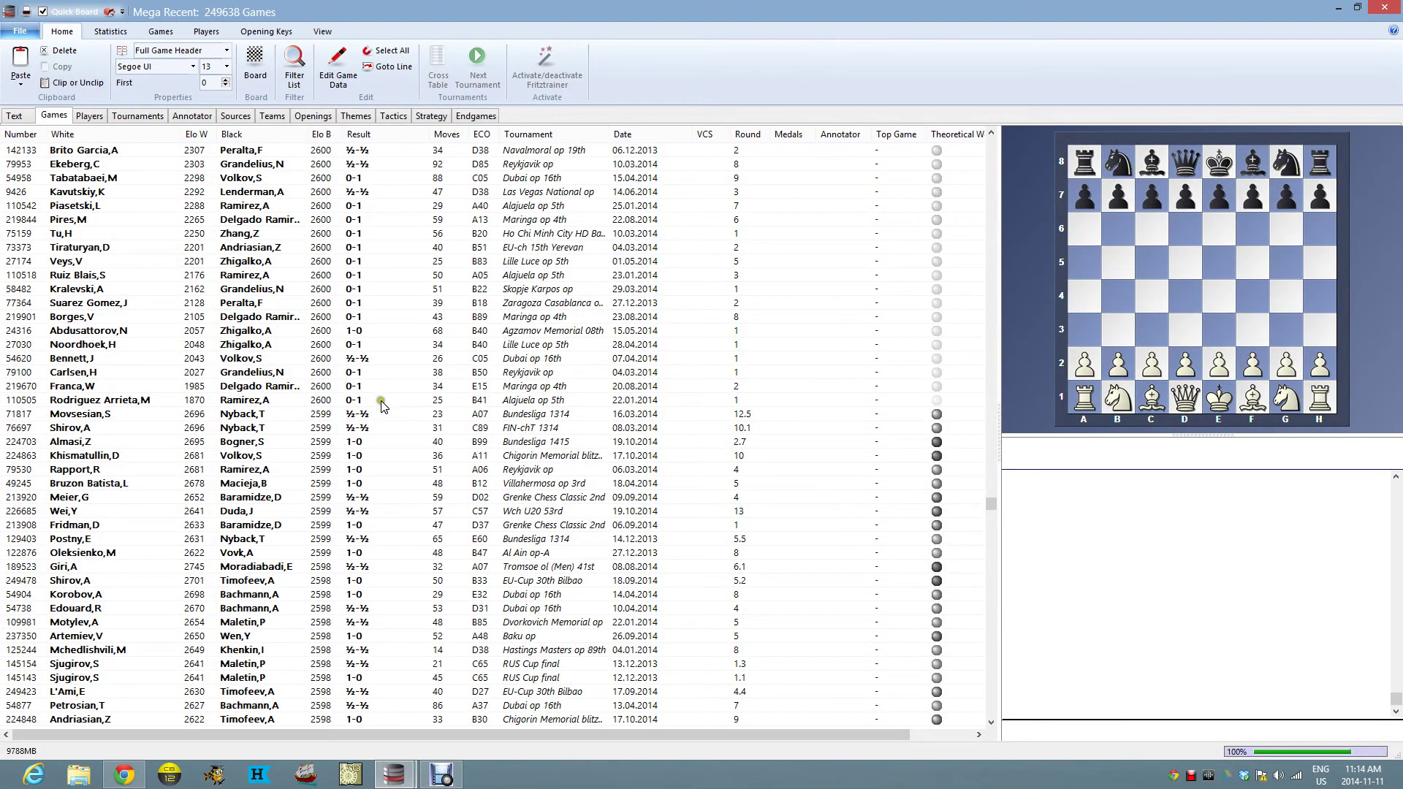
left_click(378, 402)
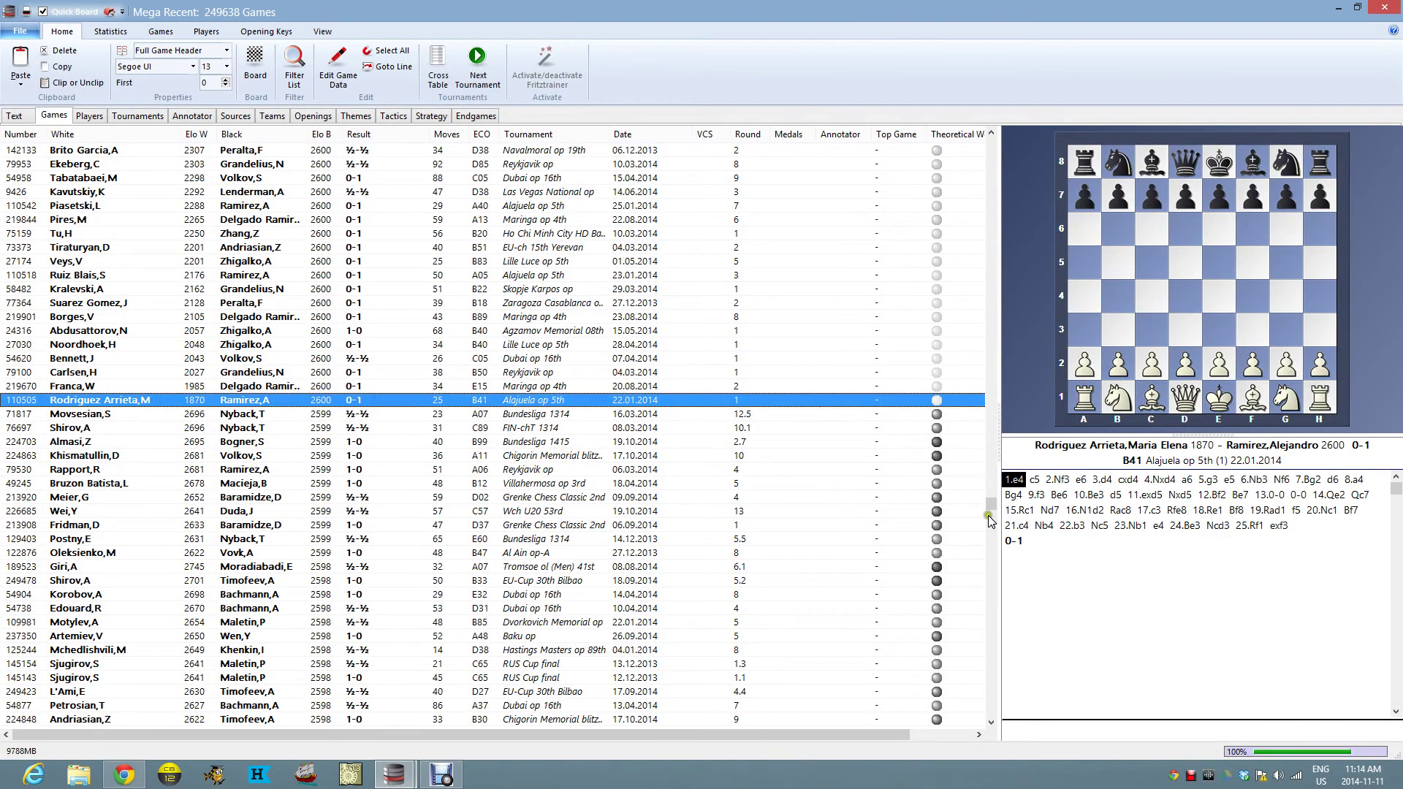
Step: Clip all games from the top of the list through the selected 2600-rated Black game, and minimize the Mega Recent window
left_click_drag(992, 510, 992, 147)
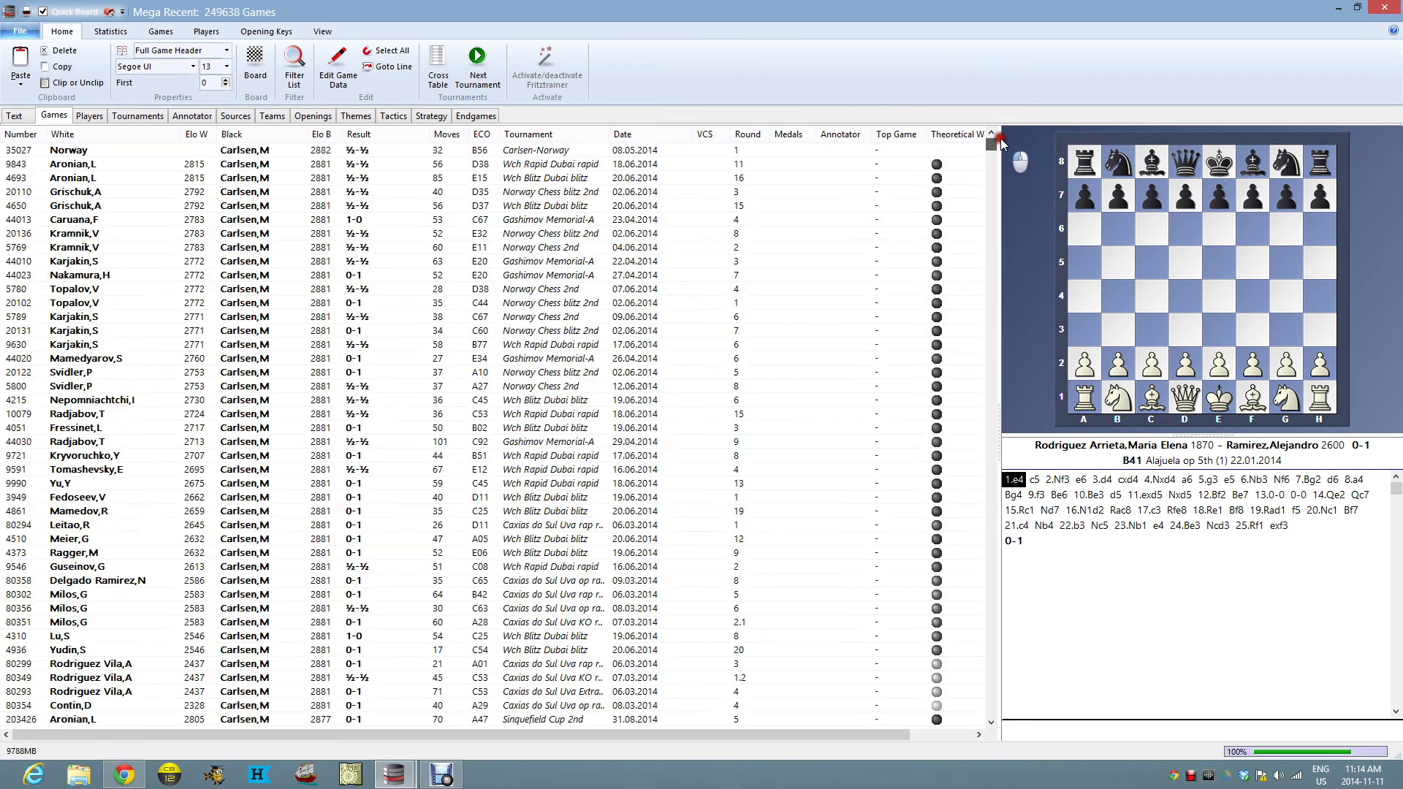
left_click(304, 151, "shift")
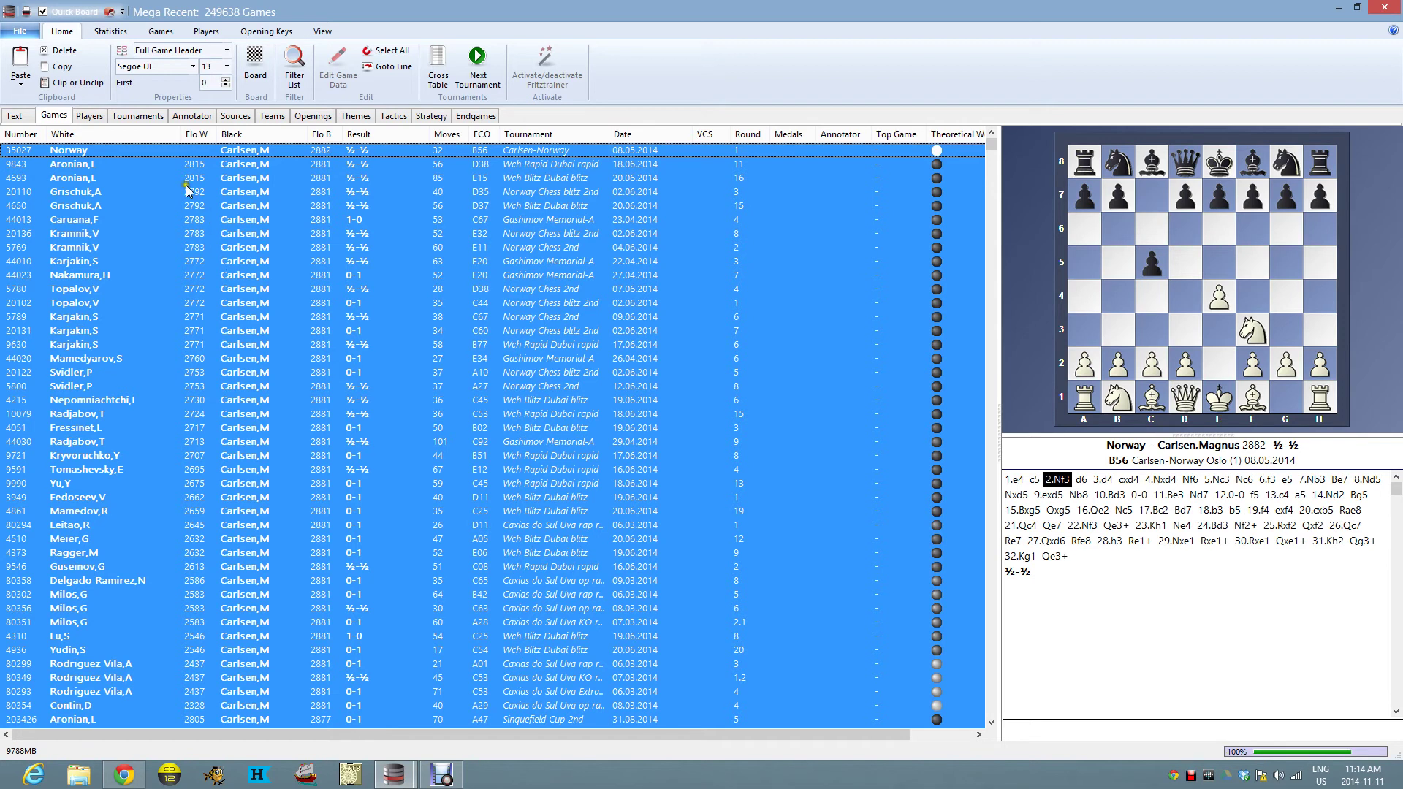
right_click(357, 374)
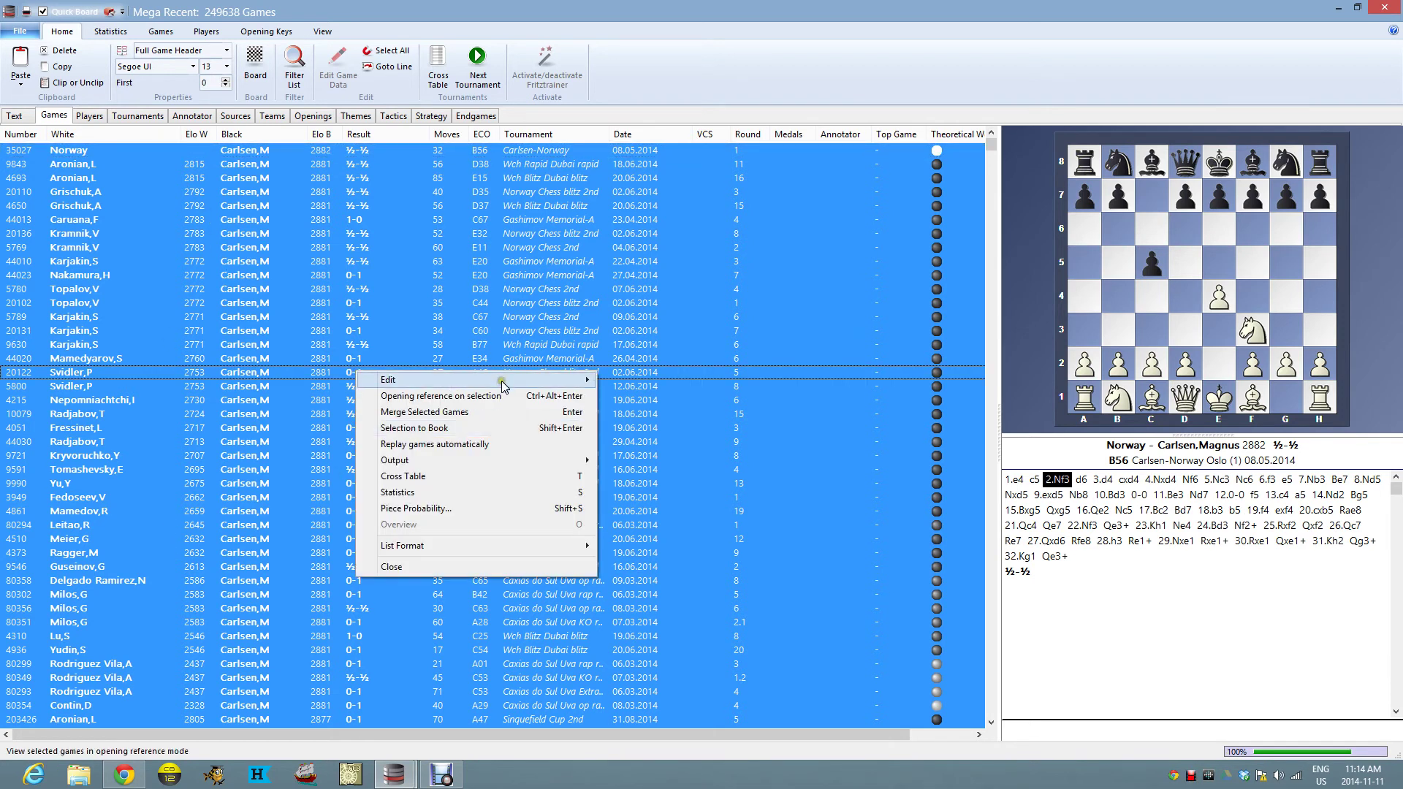
mouse_move(501, 380)
left_click(669, 455)
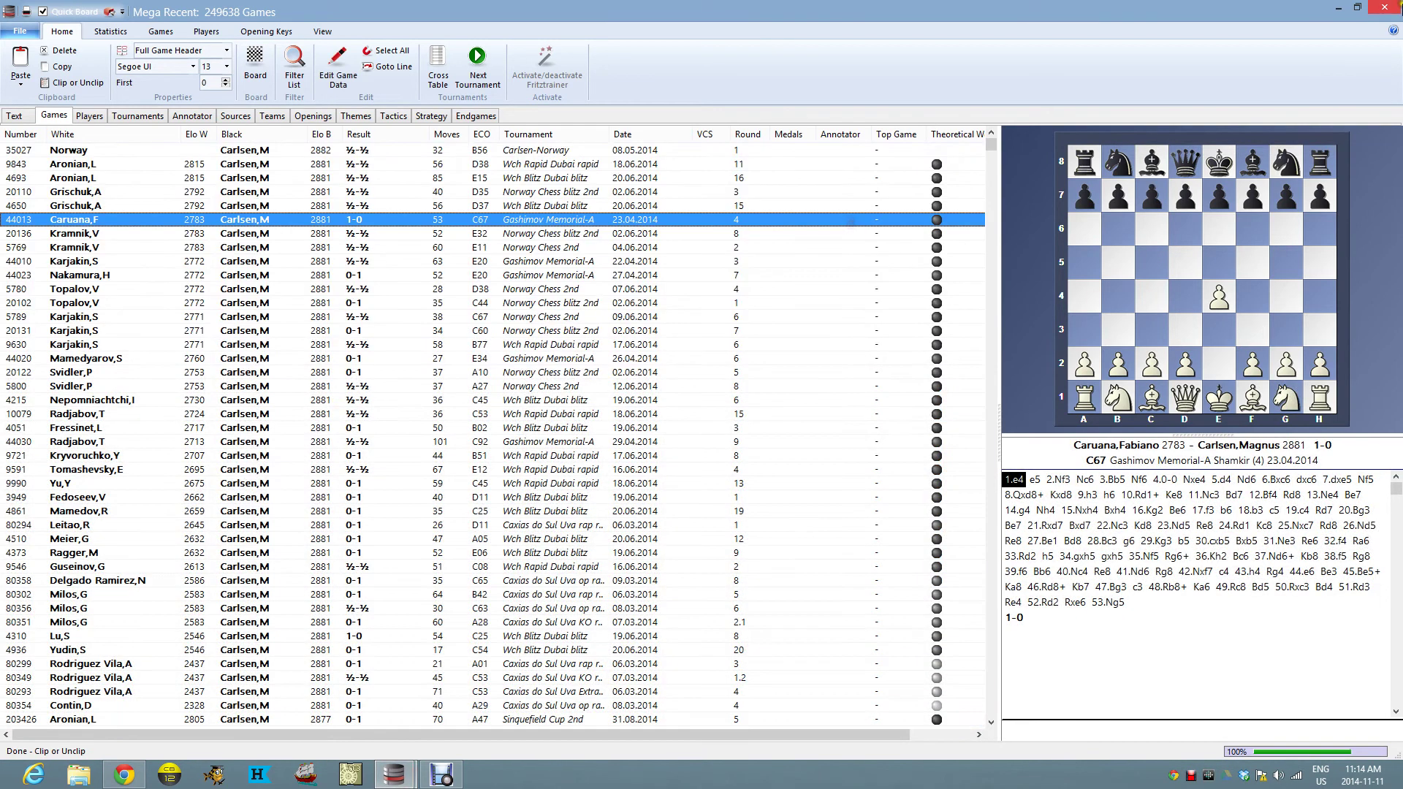
left_click(1338, 7)
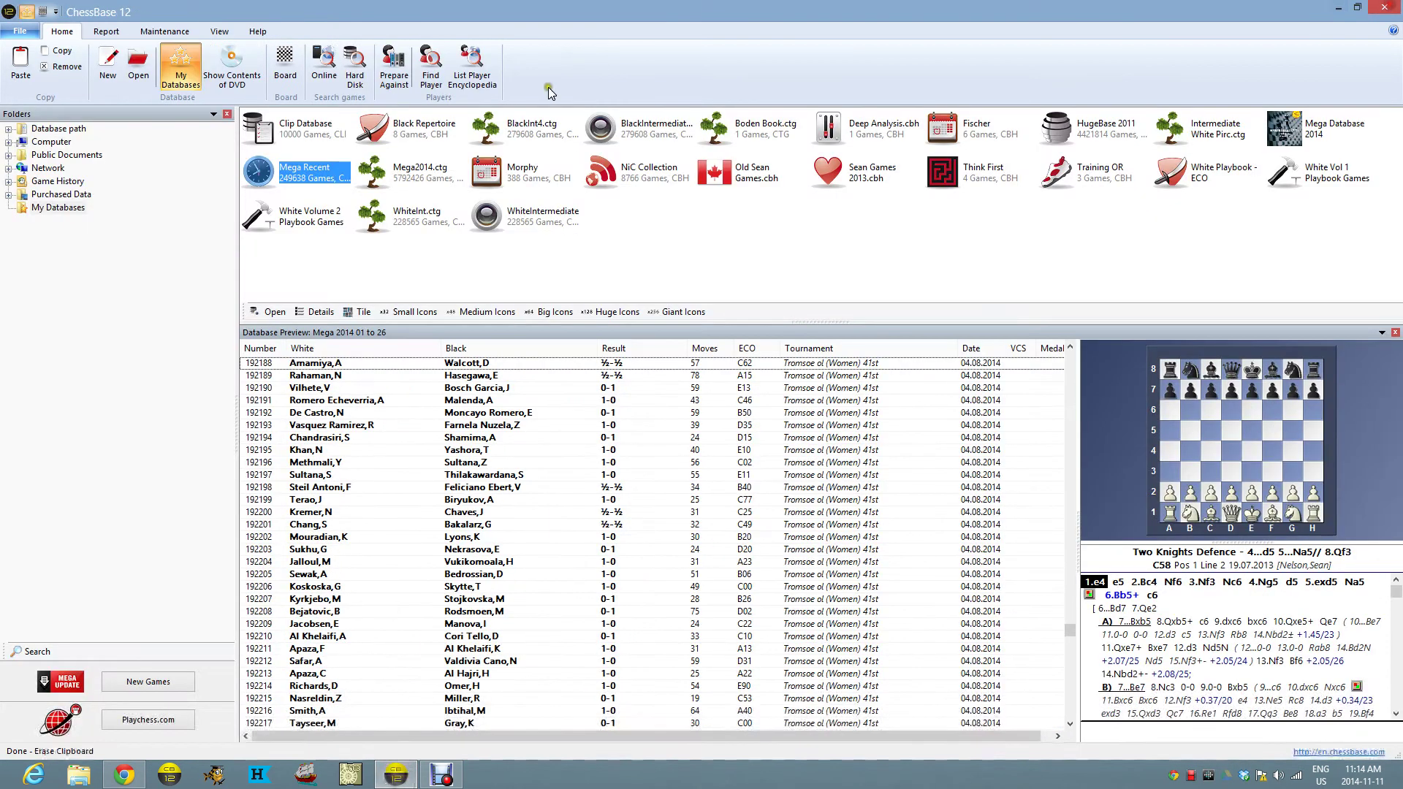
Step: Open the Clip Database, sort it by Black's Elo, check the clipped games from first to last, and close it
left_click(307, 142)
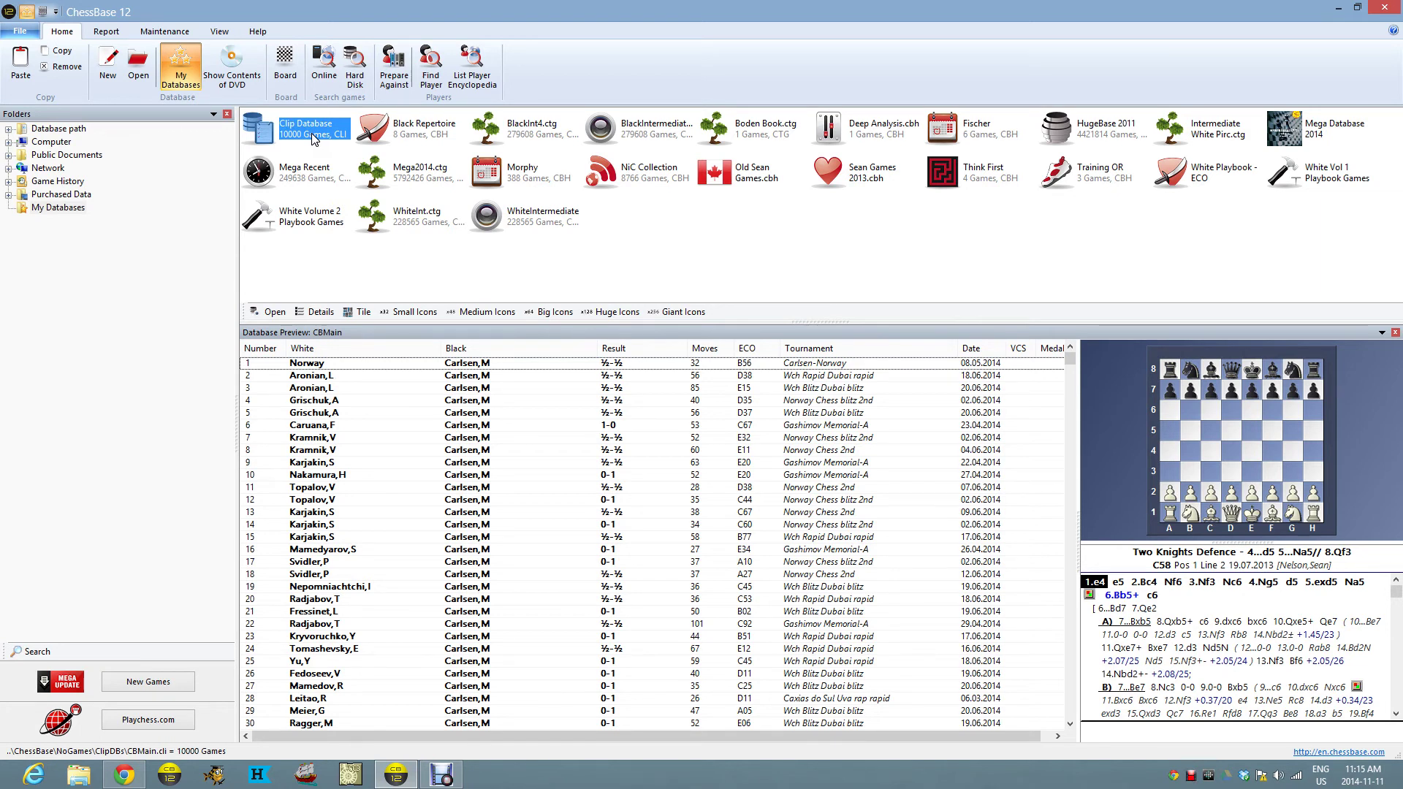
double_click(319, 135)
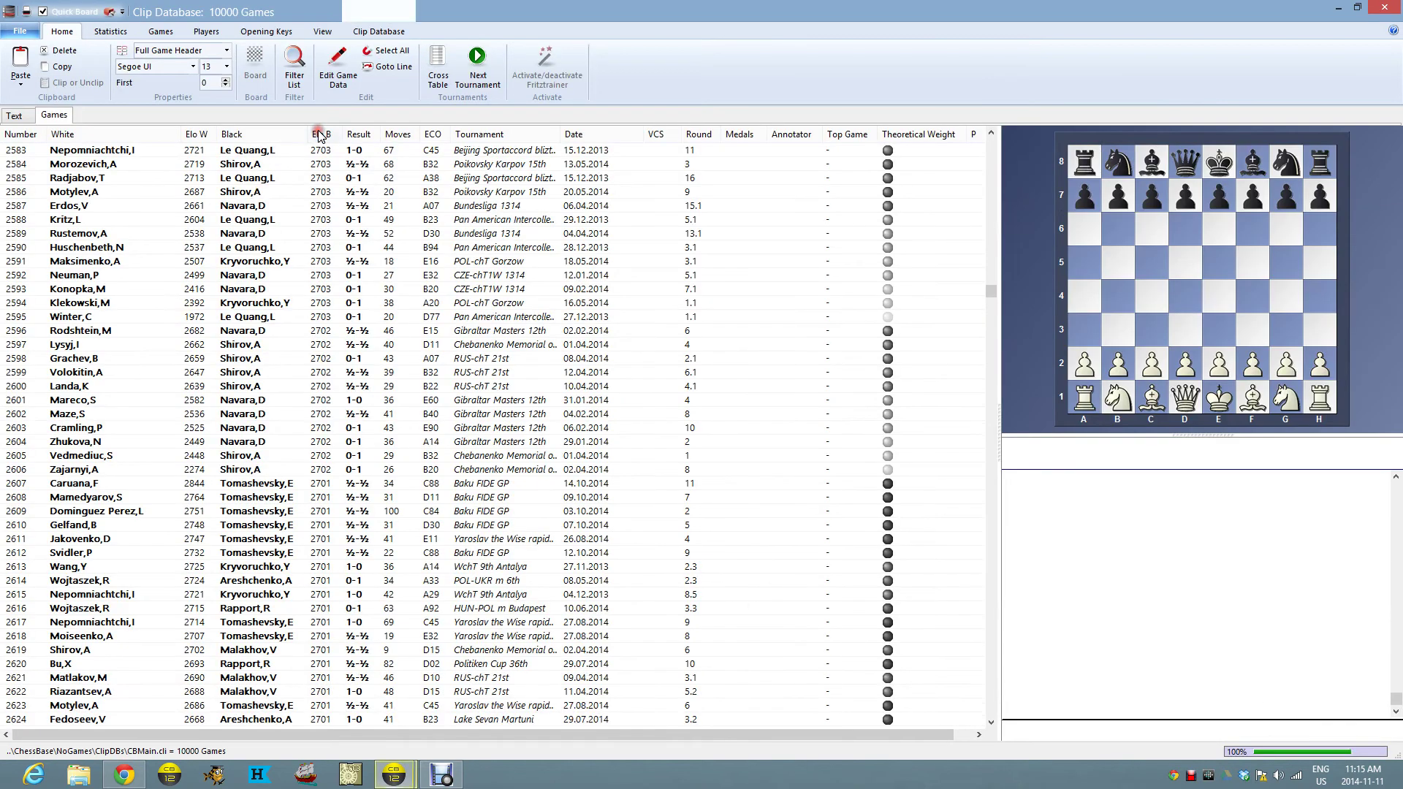
left_click(322, 135)
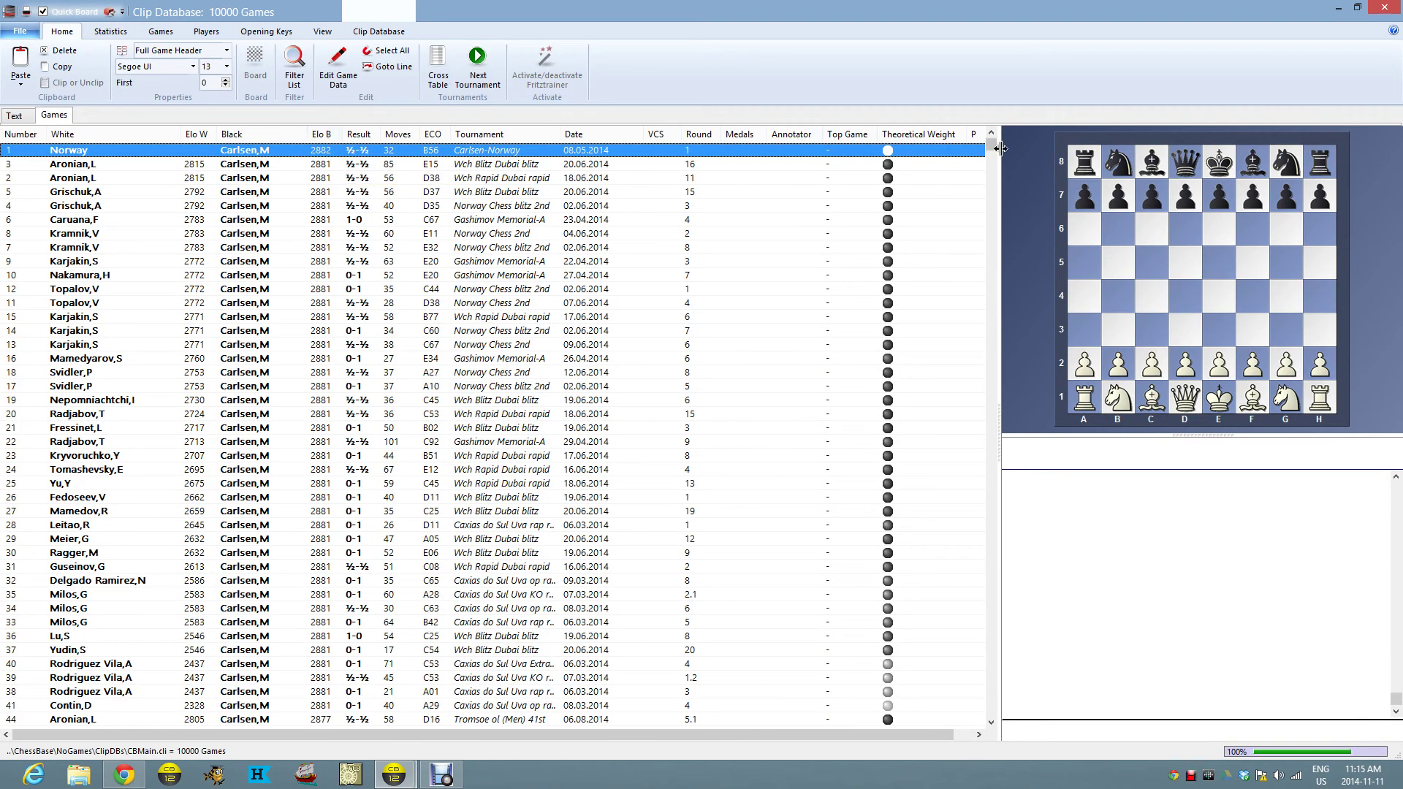
left_click_drag(993, 148, 991, 709)
scroll(438, 618, "up", 3)
scroll(351, 621, "down", 3)
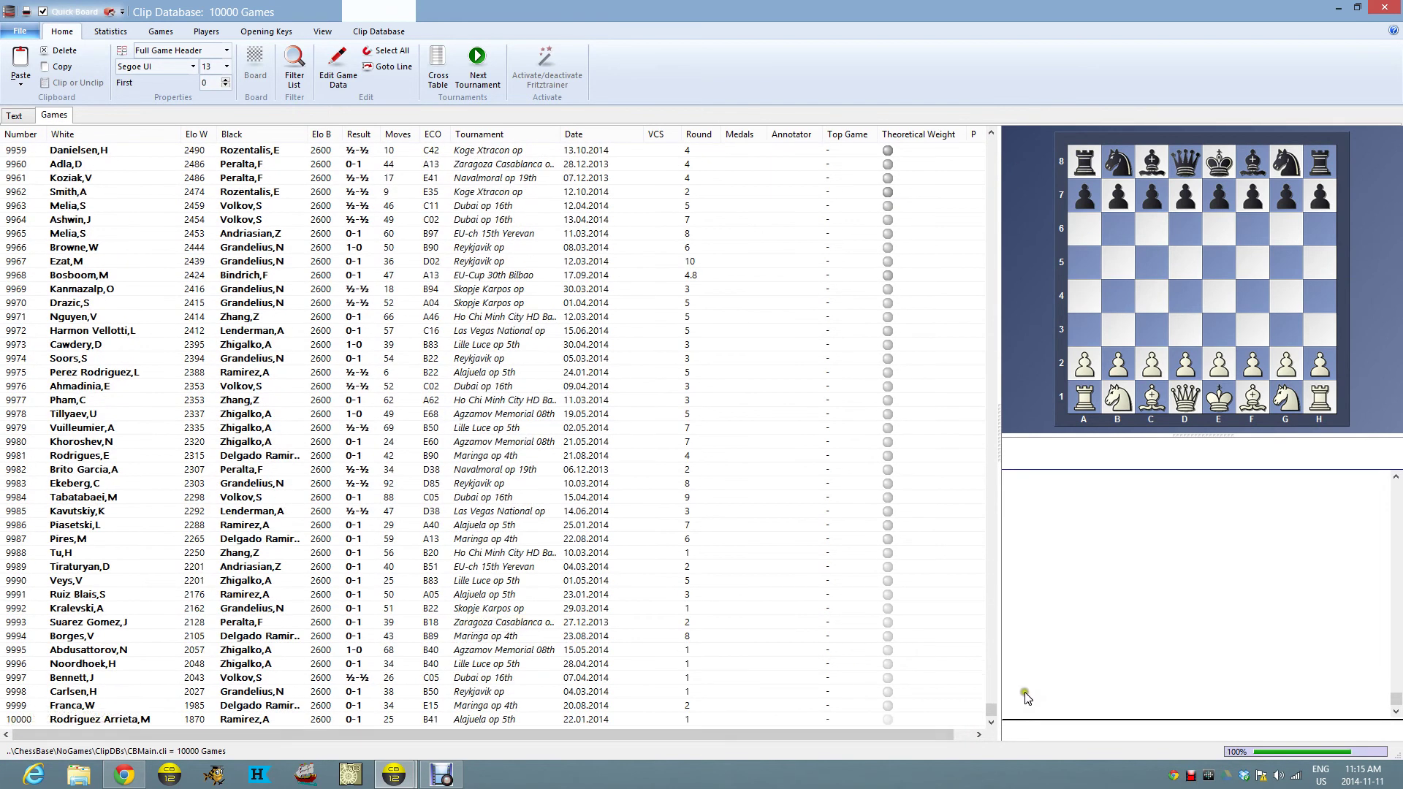
left_click_drag(991, 709, 991, 146)
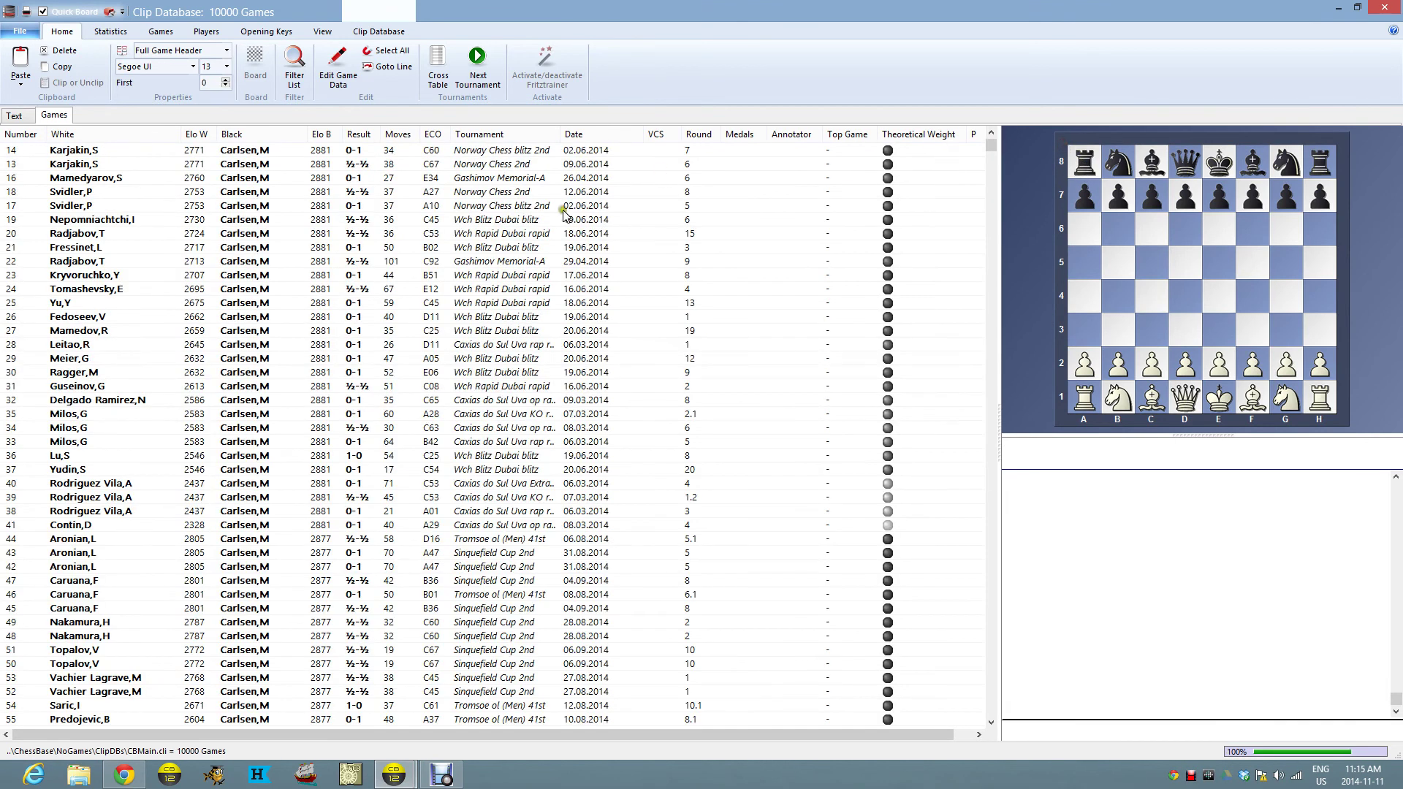
left_click(1385, 7)
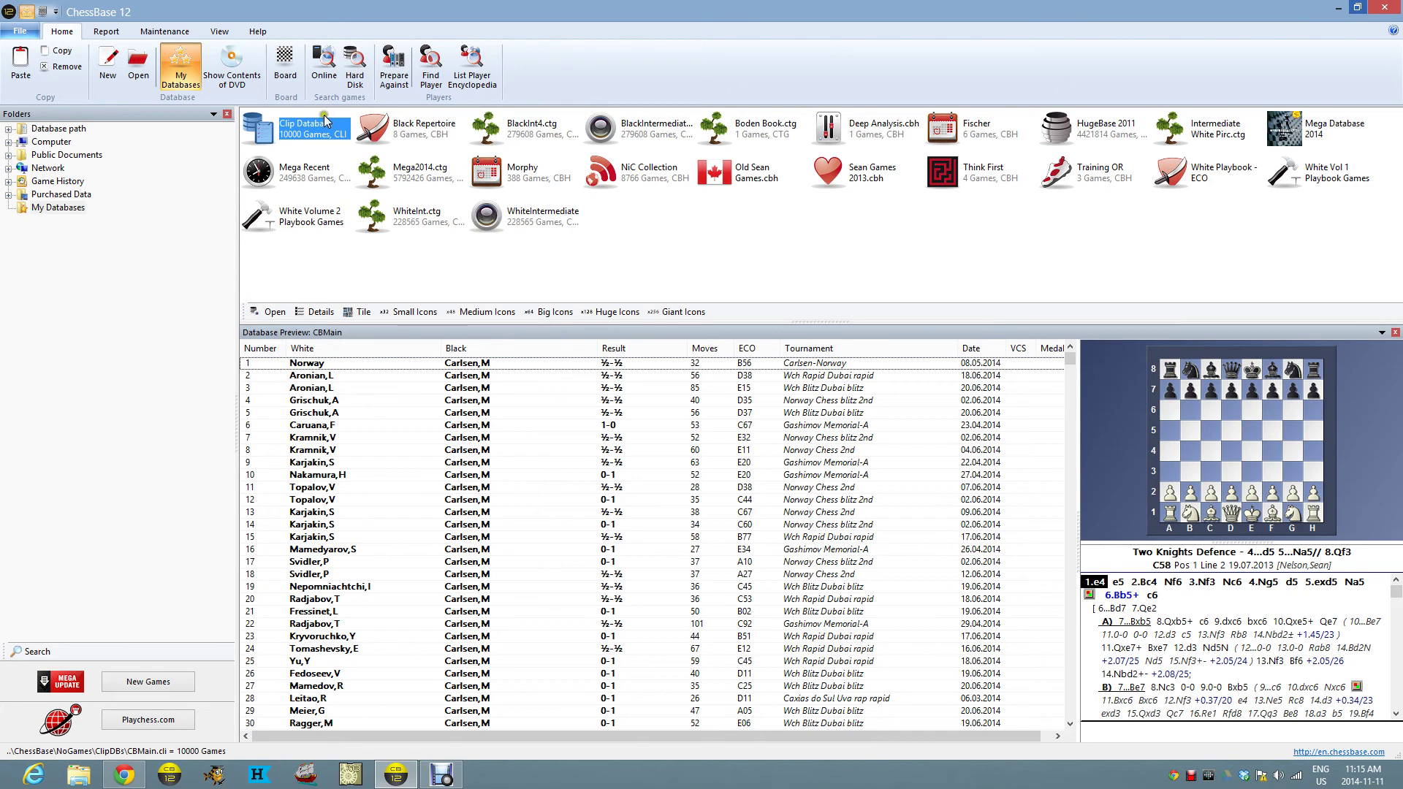
Step: Create a new CBH database named Fashionable Black Experts in the MyWork folder
right_click(670, 224)
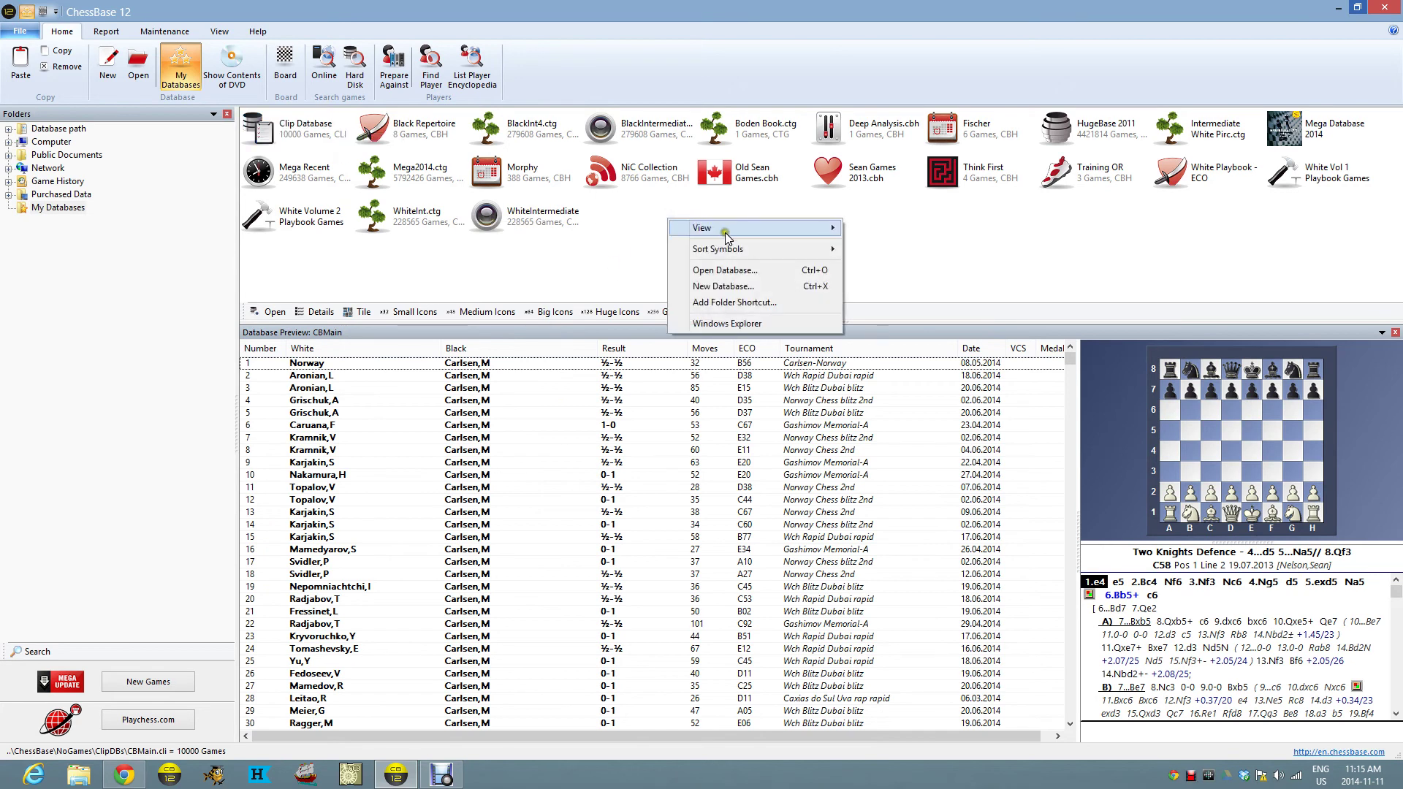
left_click(743, 286)
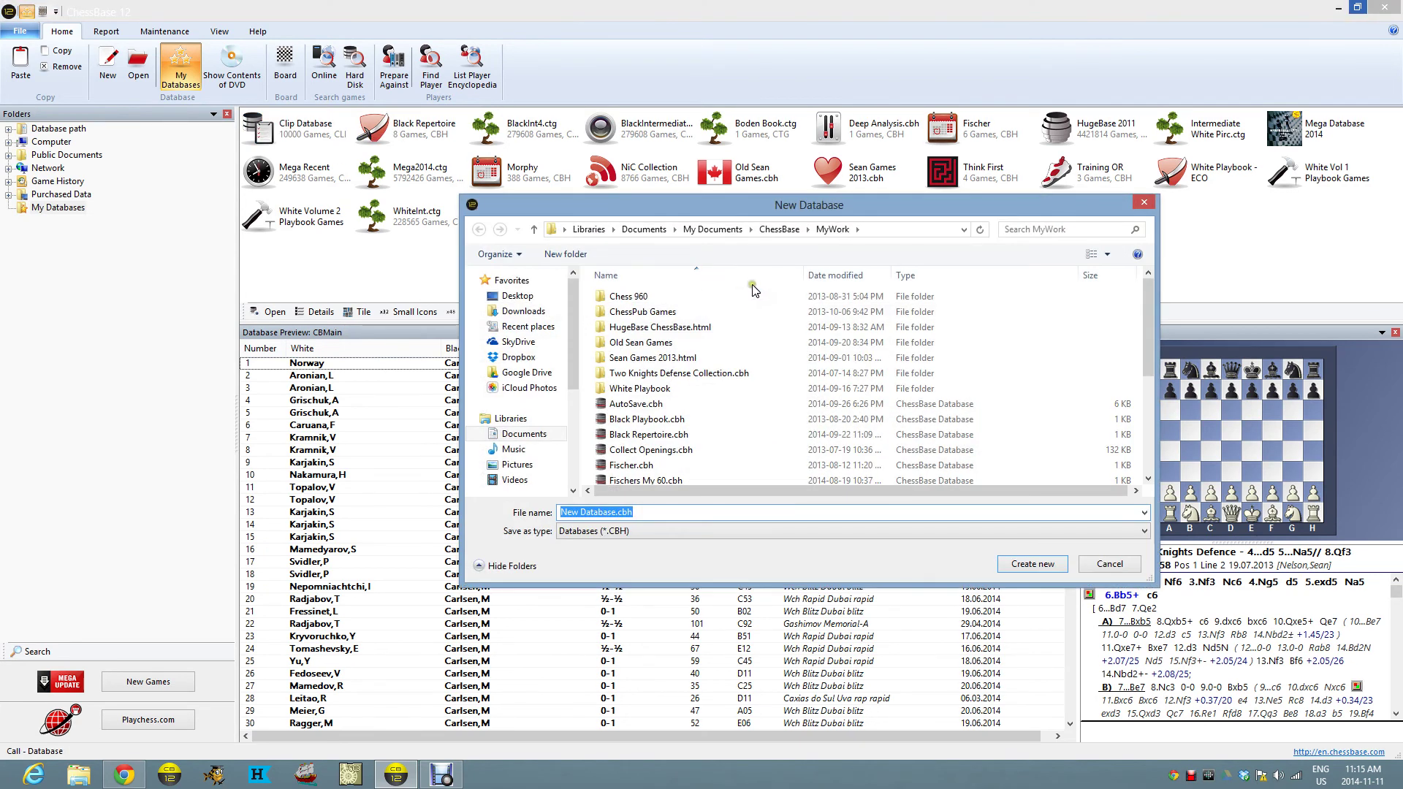
key("Home")
key("Delete")
key("Delete")
key("Delete")
key("Delete")
left_click(1028, 565)
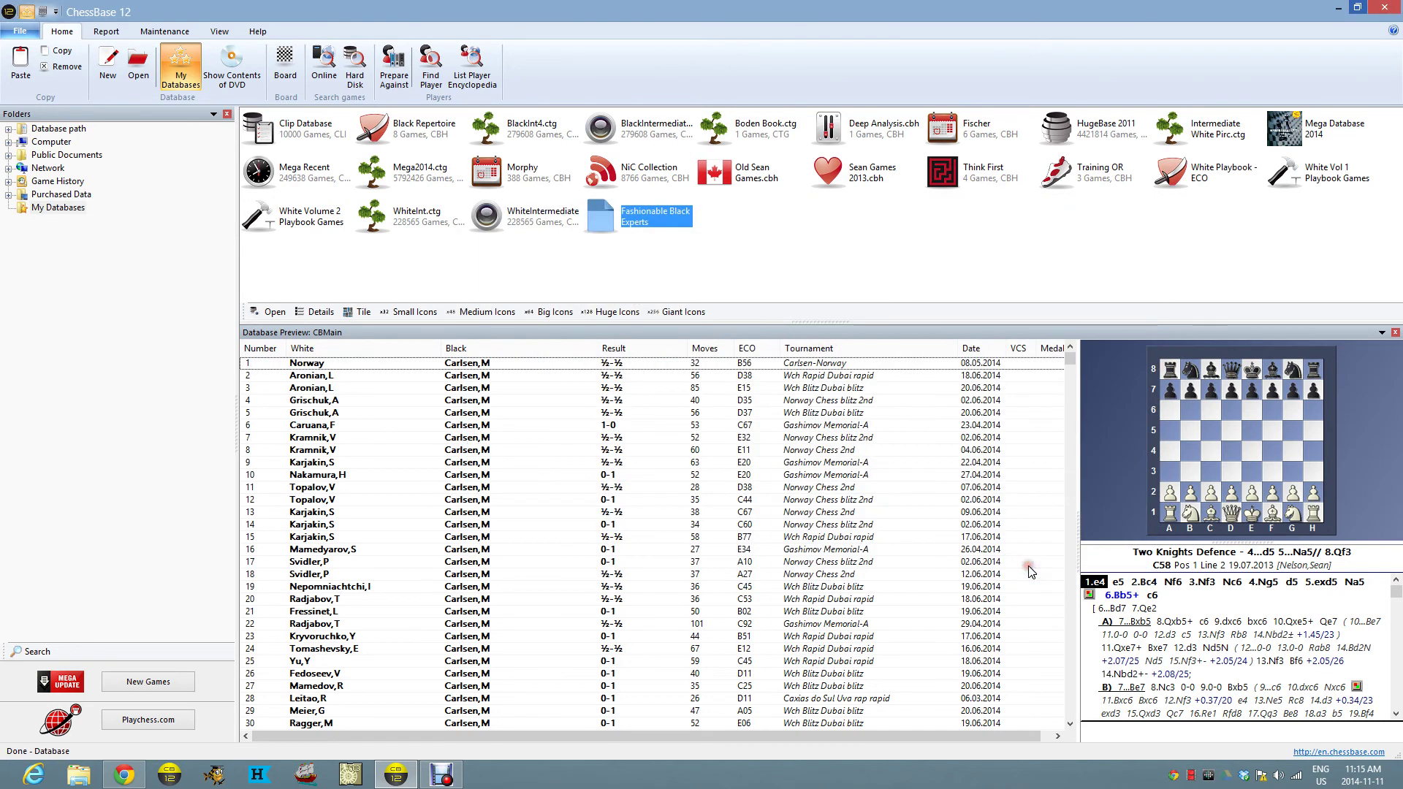
Step: Set the type of the Fashionable Black Experts database to Informant in its properties
right_click(646, 212)
left_click(708, 388)
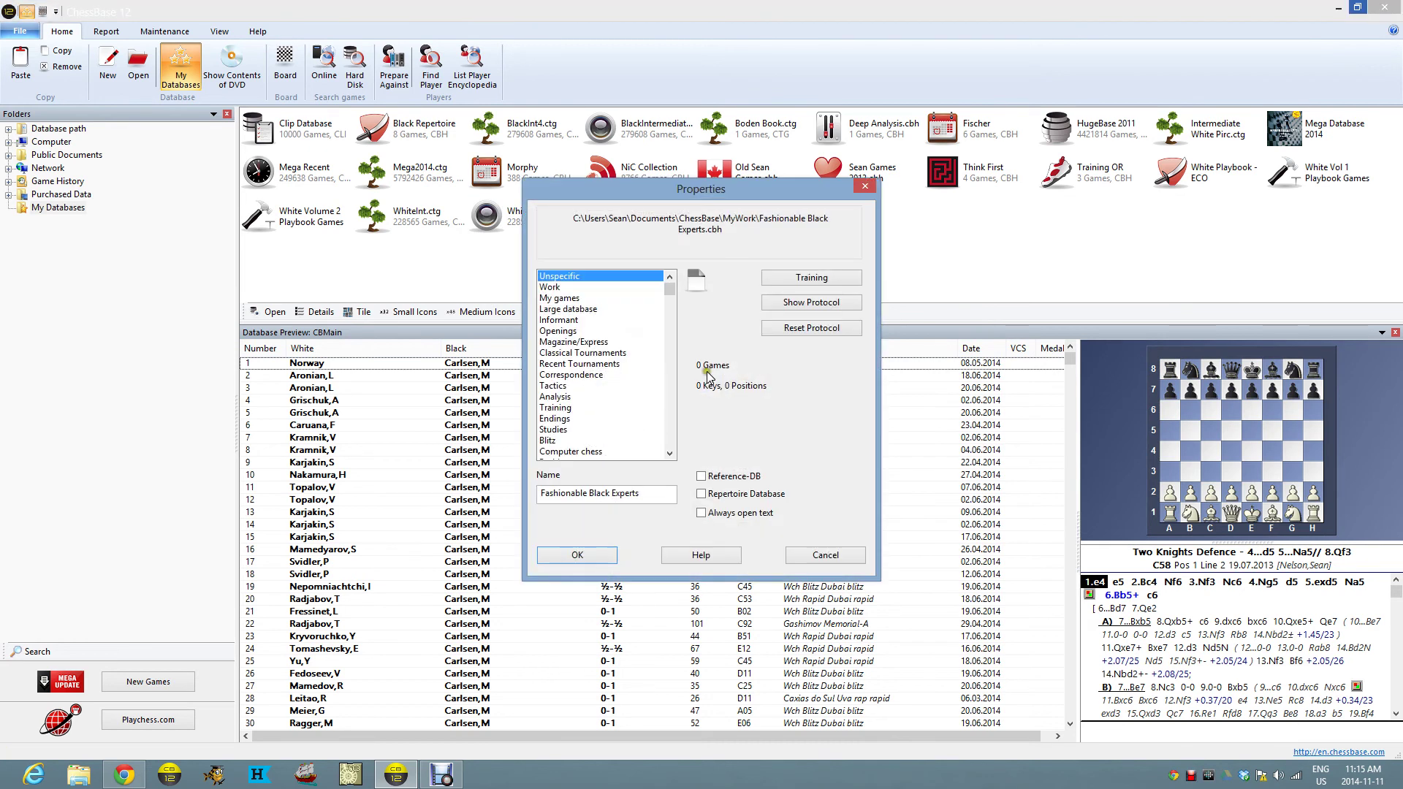
left_click(562, 320)
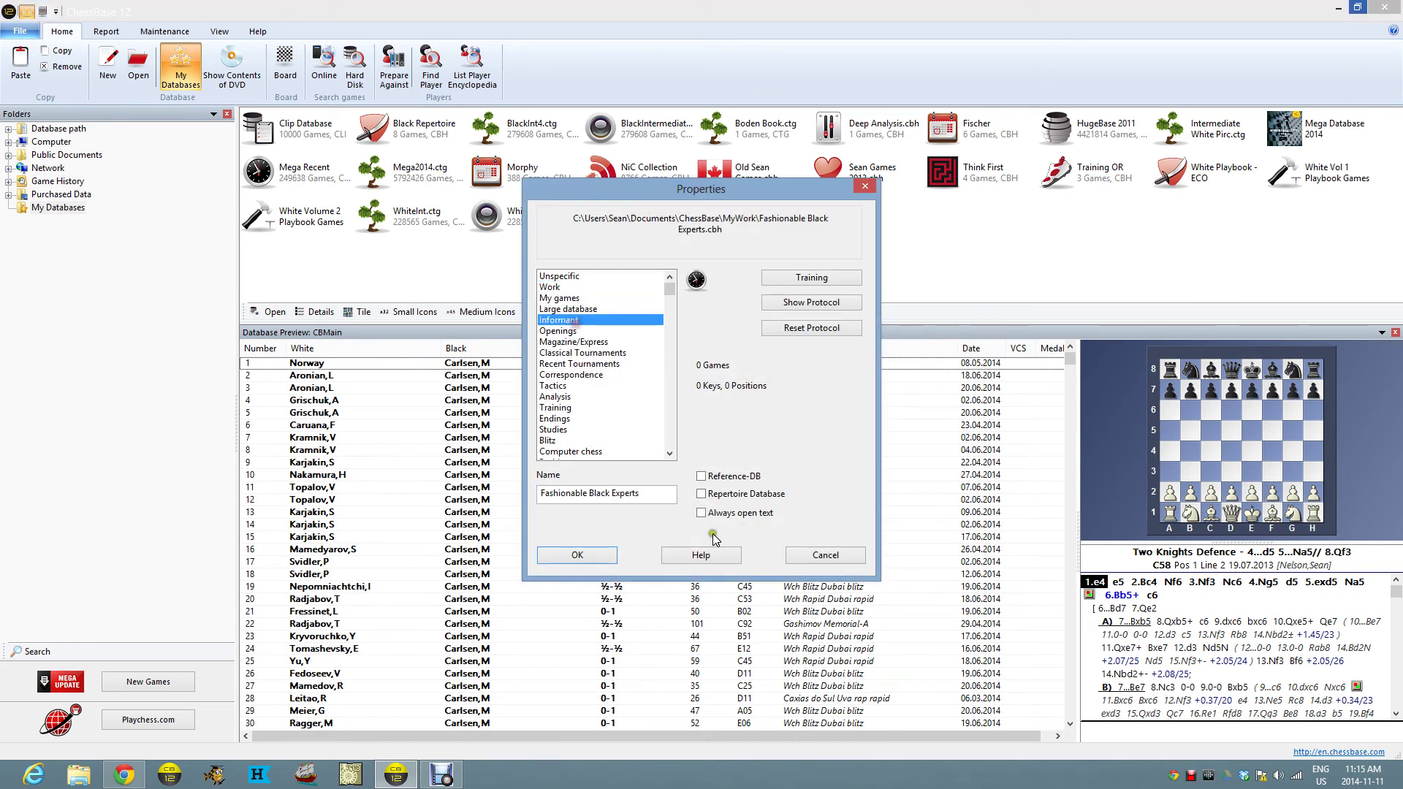
left_click(593, 555)
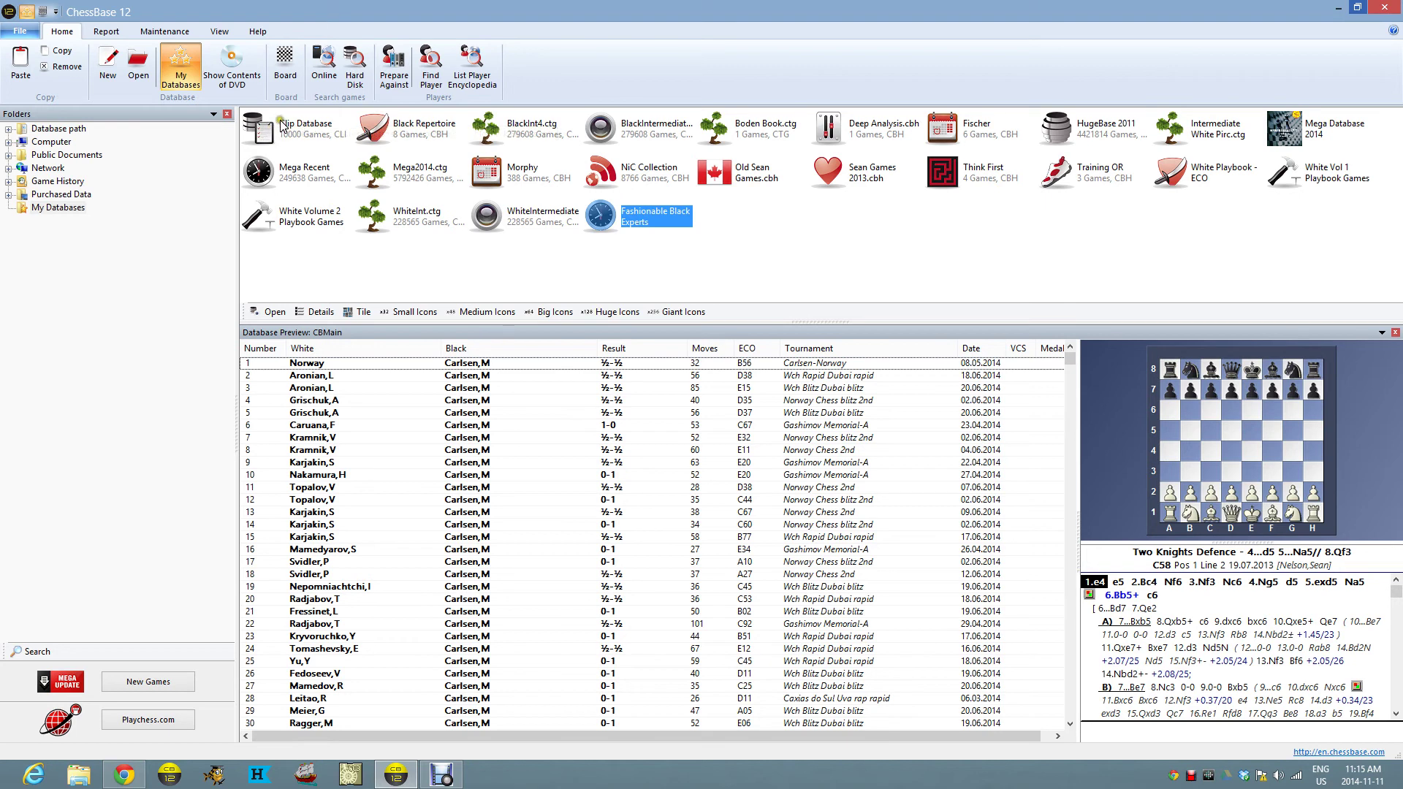
Step: Copy games 1 to 10000 from the Clip Database into Fashionable Black Experts with Always Import Annotations enabled
left_click_drag(276, 130, 644, 232)
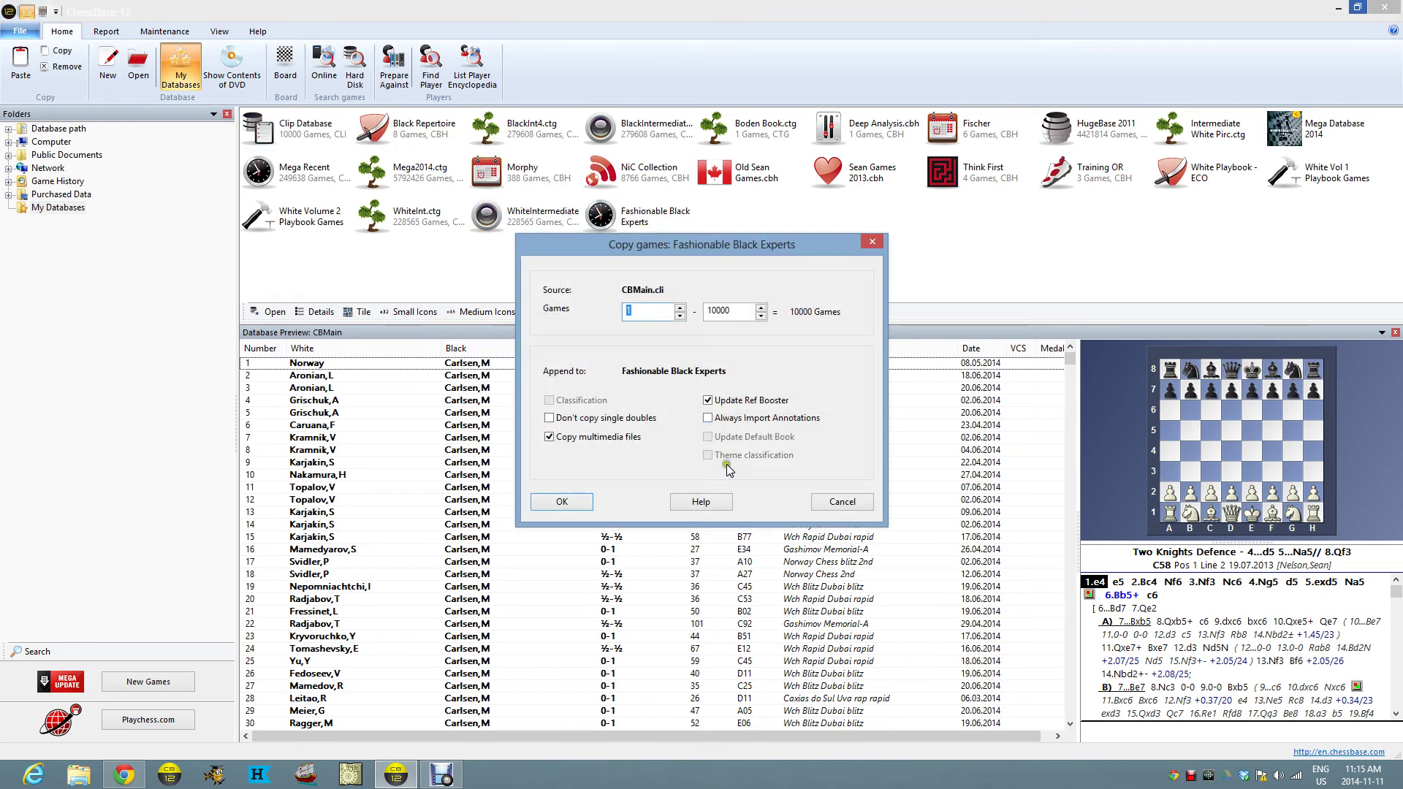
left_click(708, 418)
left_click(562, 503)
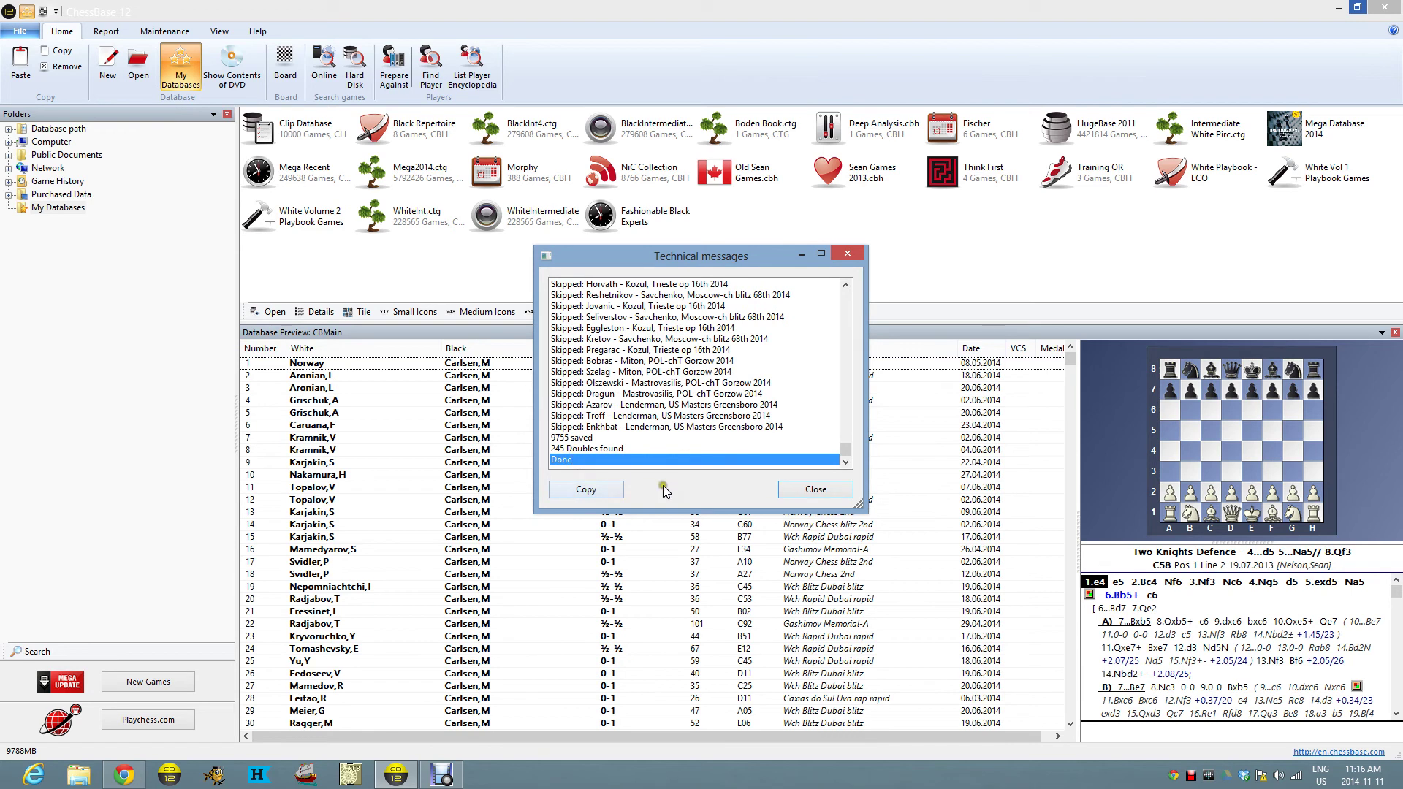
left_click(804, 490)
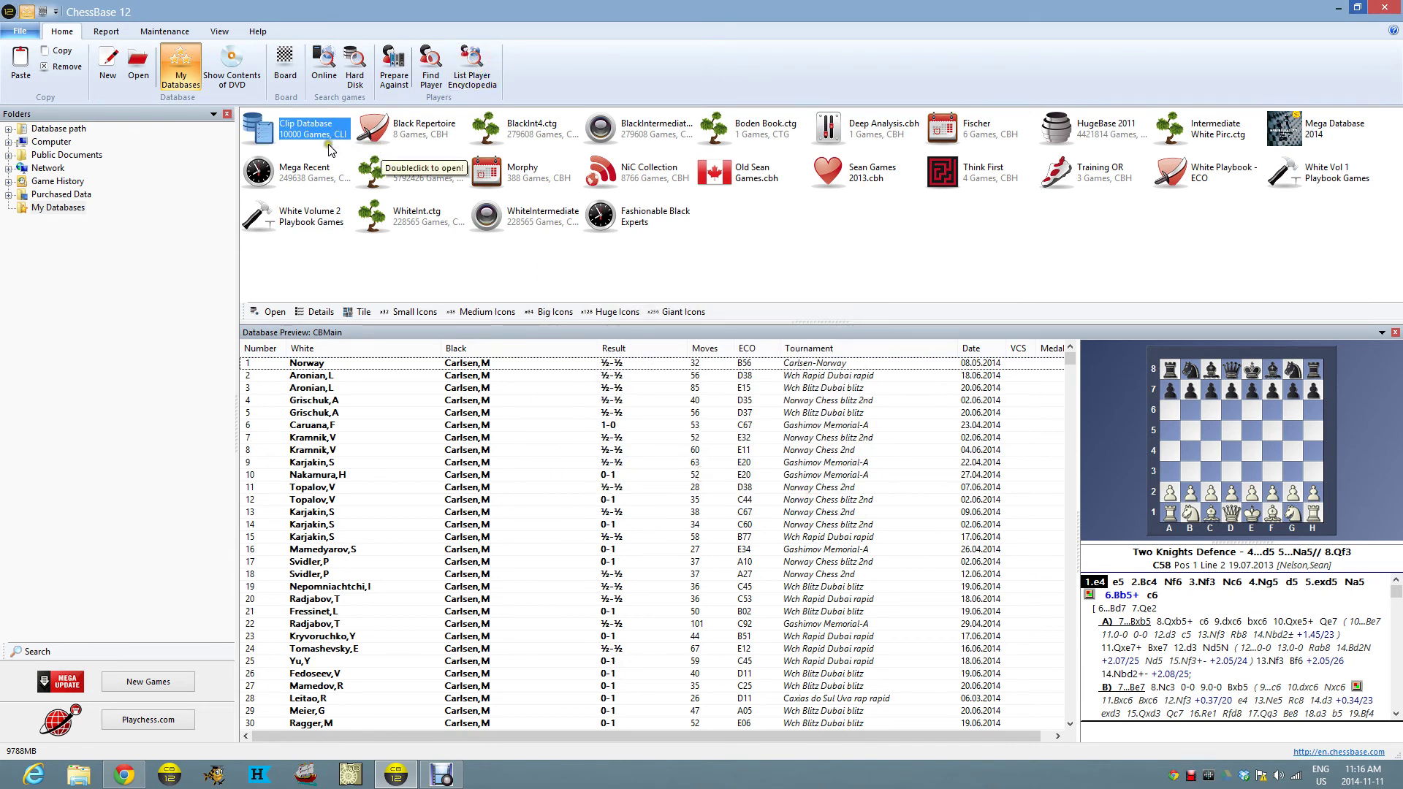
Step: Open Fashionable Black Experts, view the Kramnik–Carlsen Norway Chess blitz game, and close the game and database
left_click(633, 223)
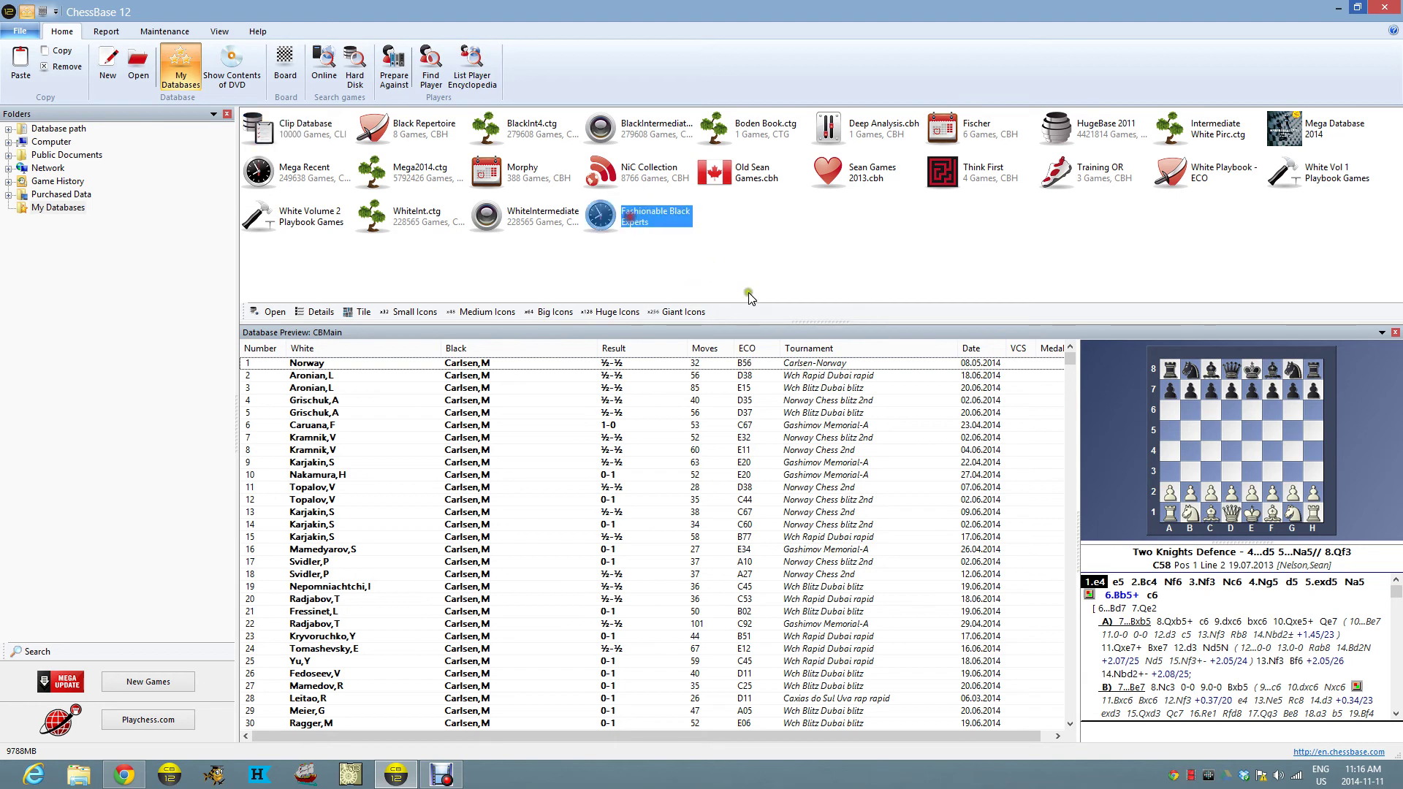
double_click(646, 221)
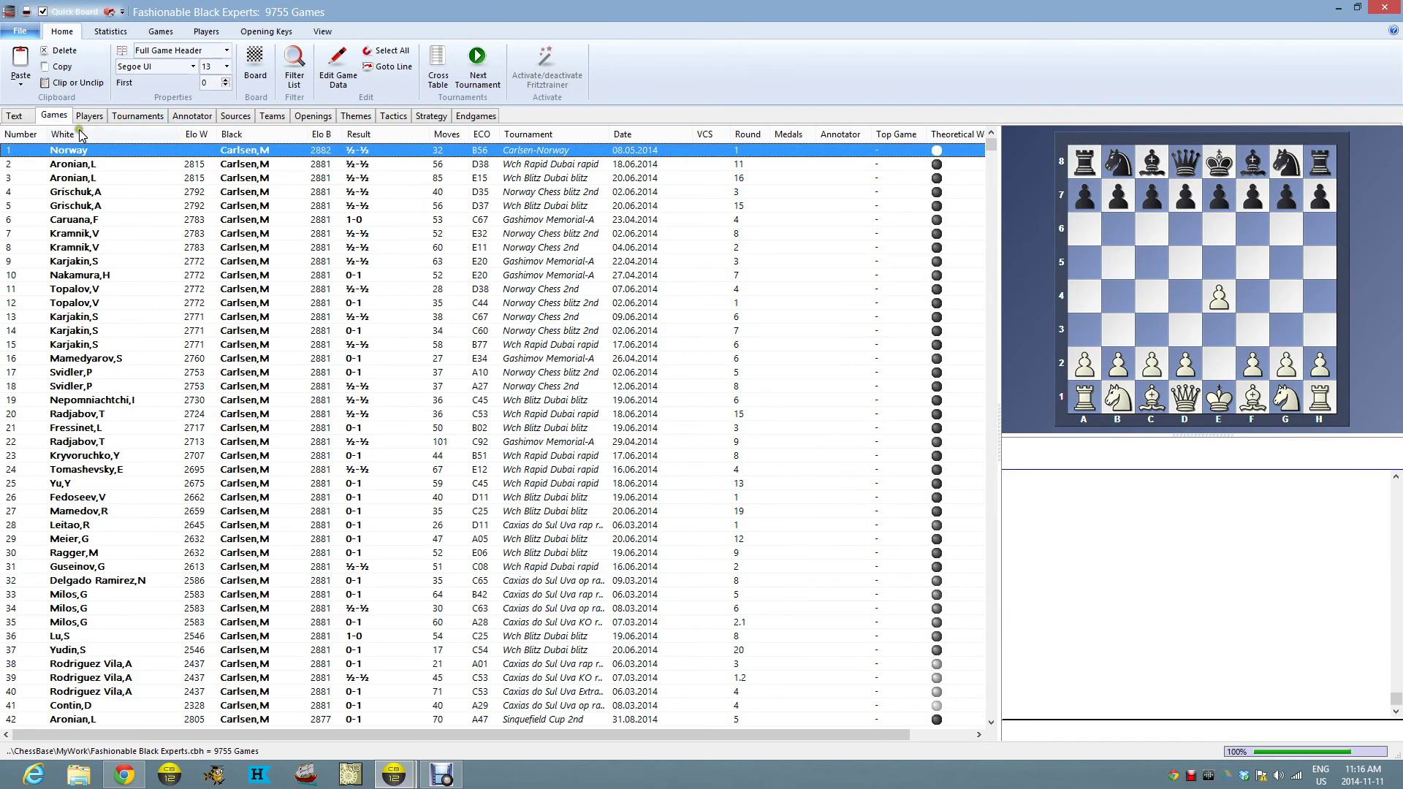
double_click(429, 234)
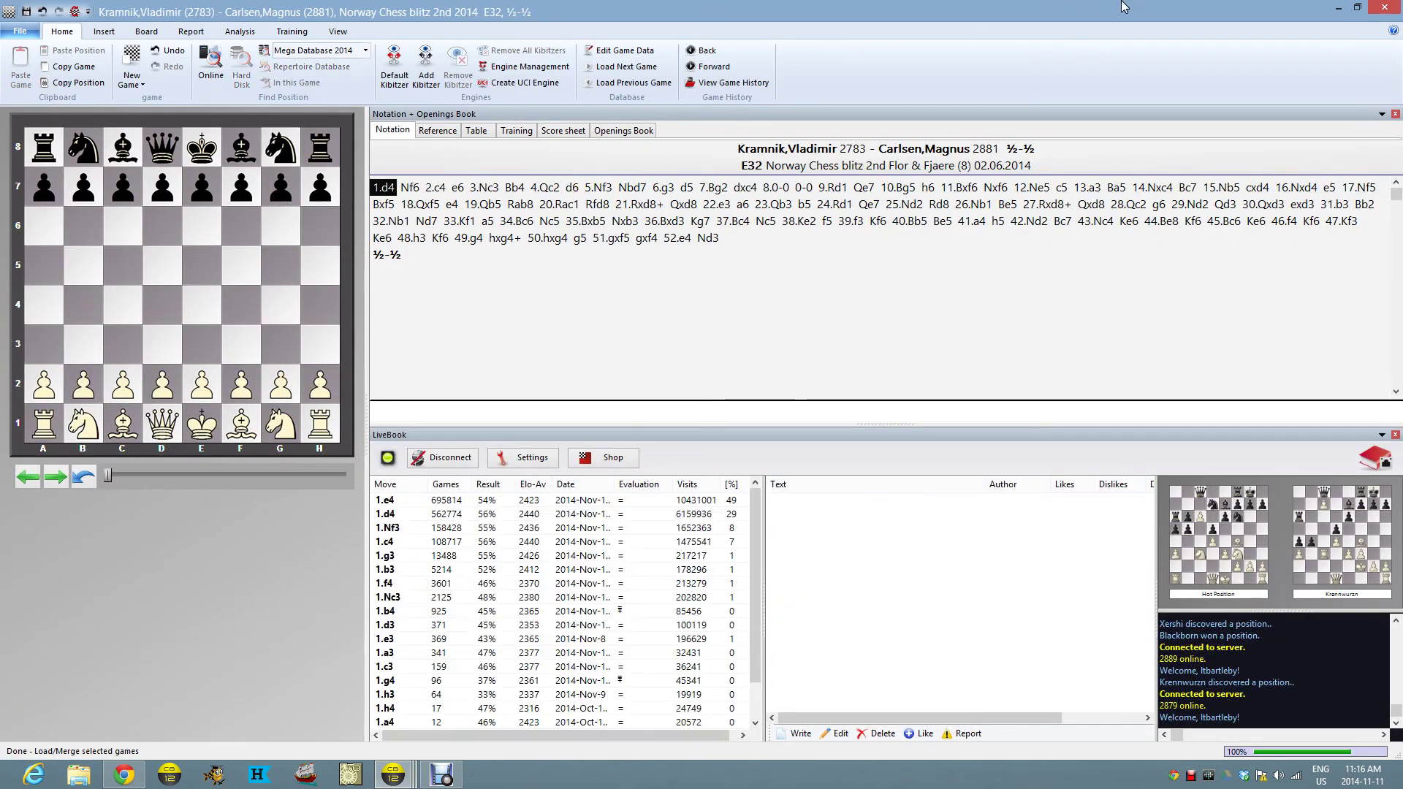
key("Escape")
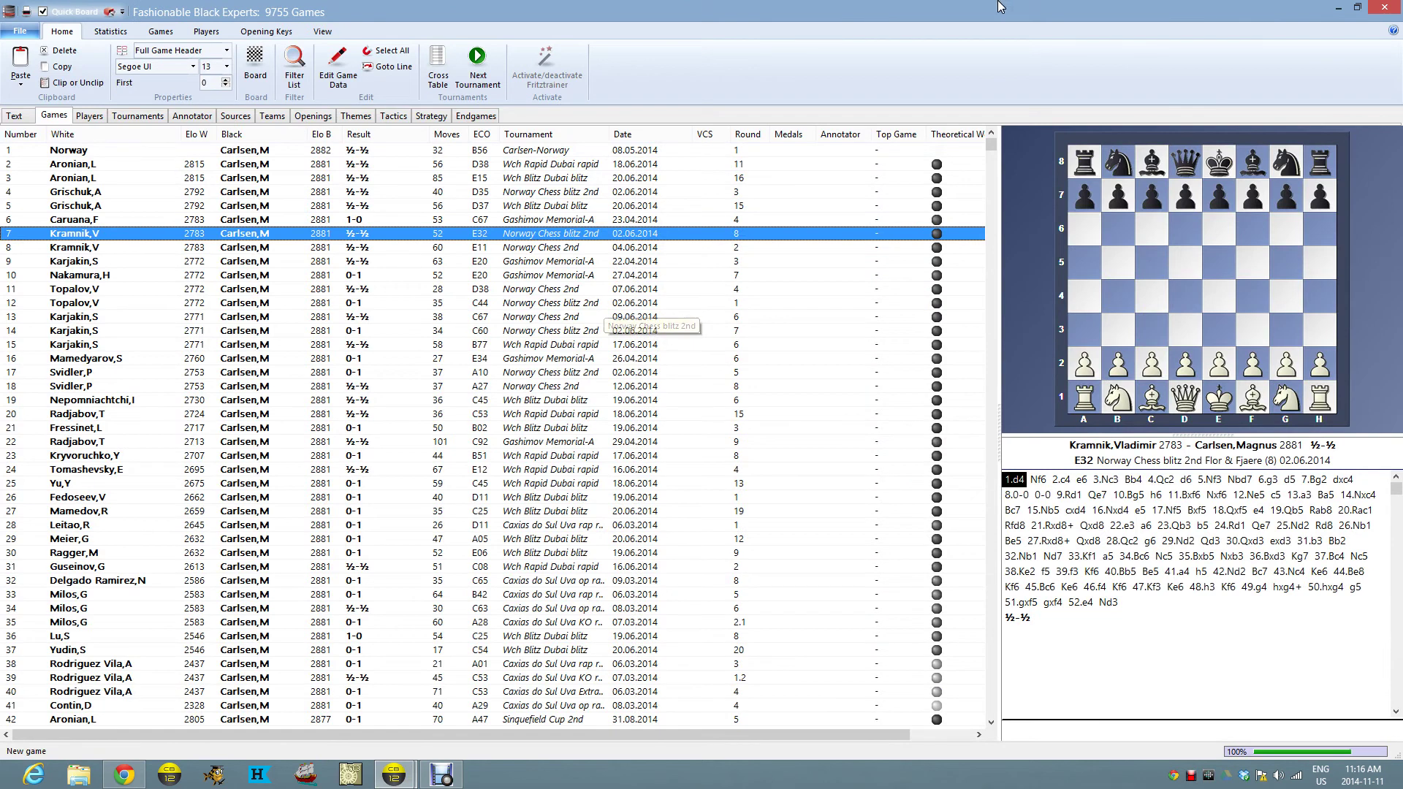
left_click(1384, 7)
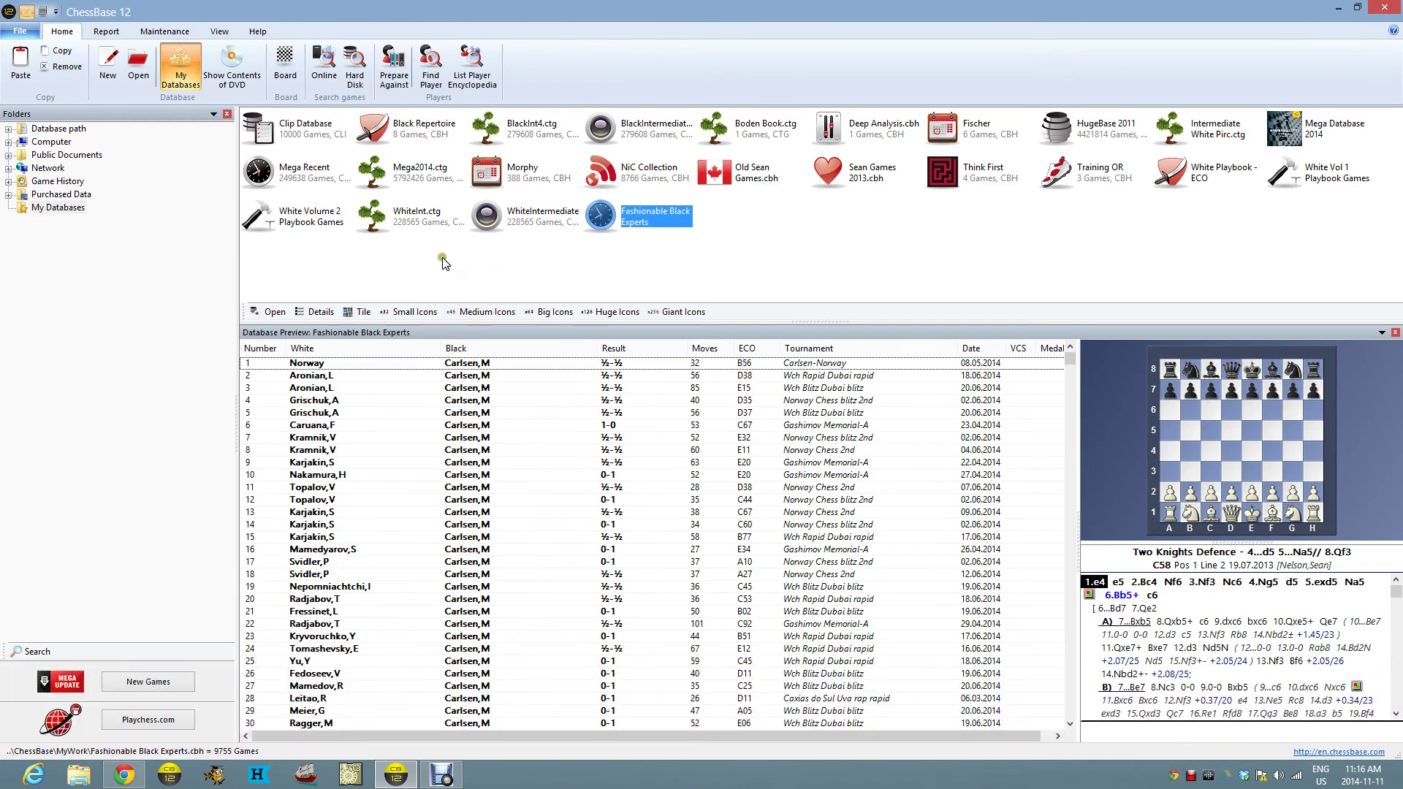
Step: Open the Two Knights Defence 8.Qf3 line from White Playbook - ECO and advance through the moves to 4...d5
left_click(1183, 171)
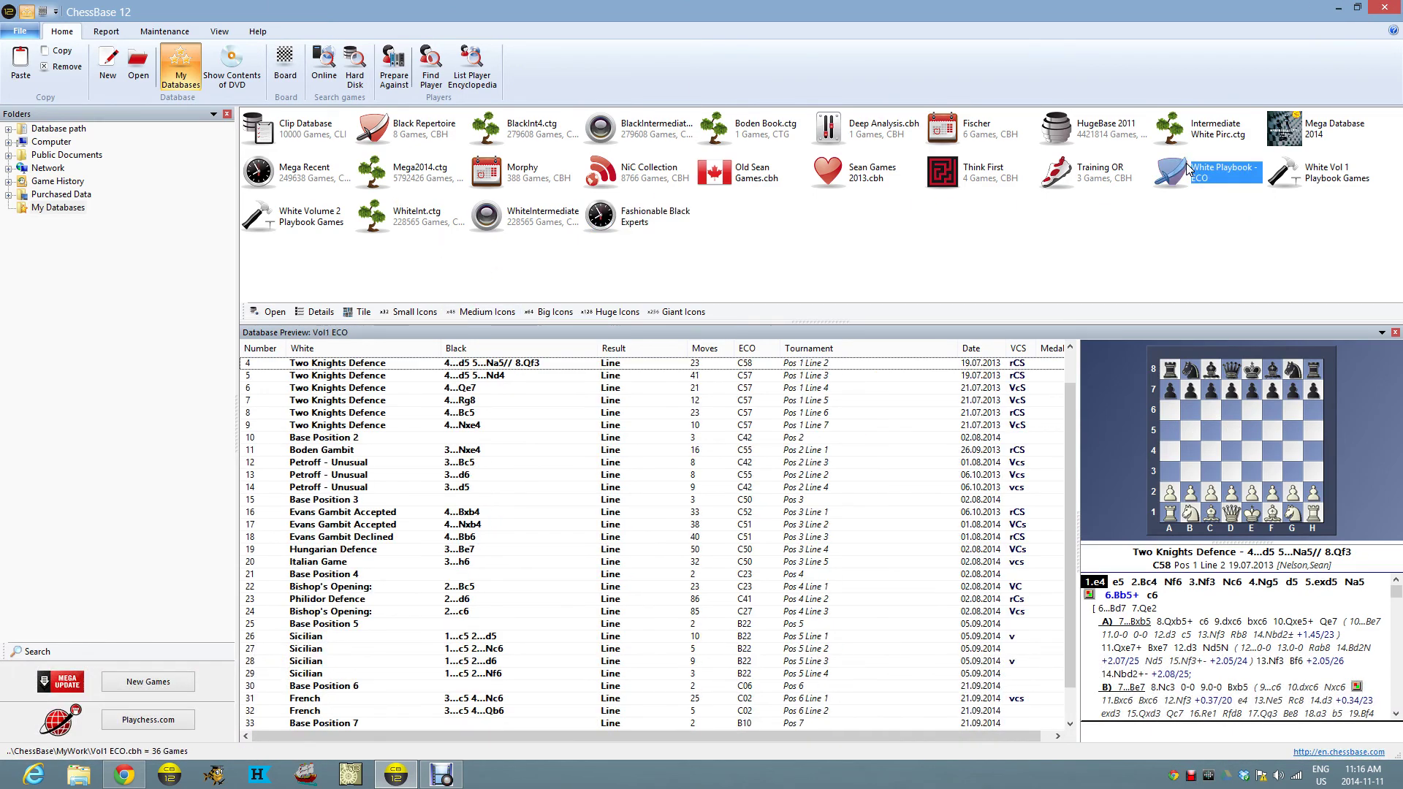
double_click(516, 363)
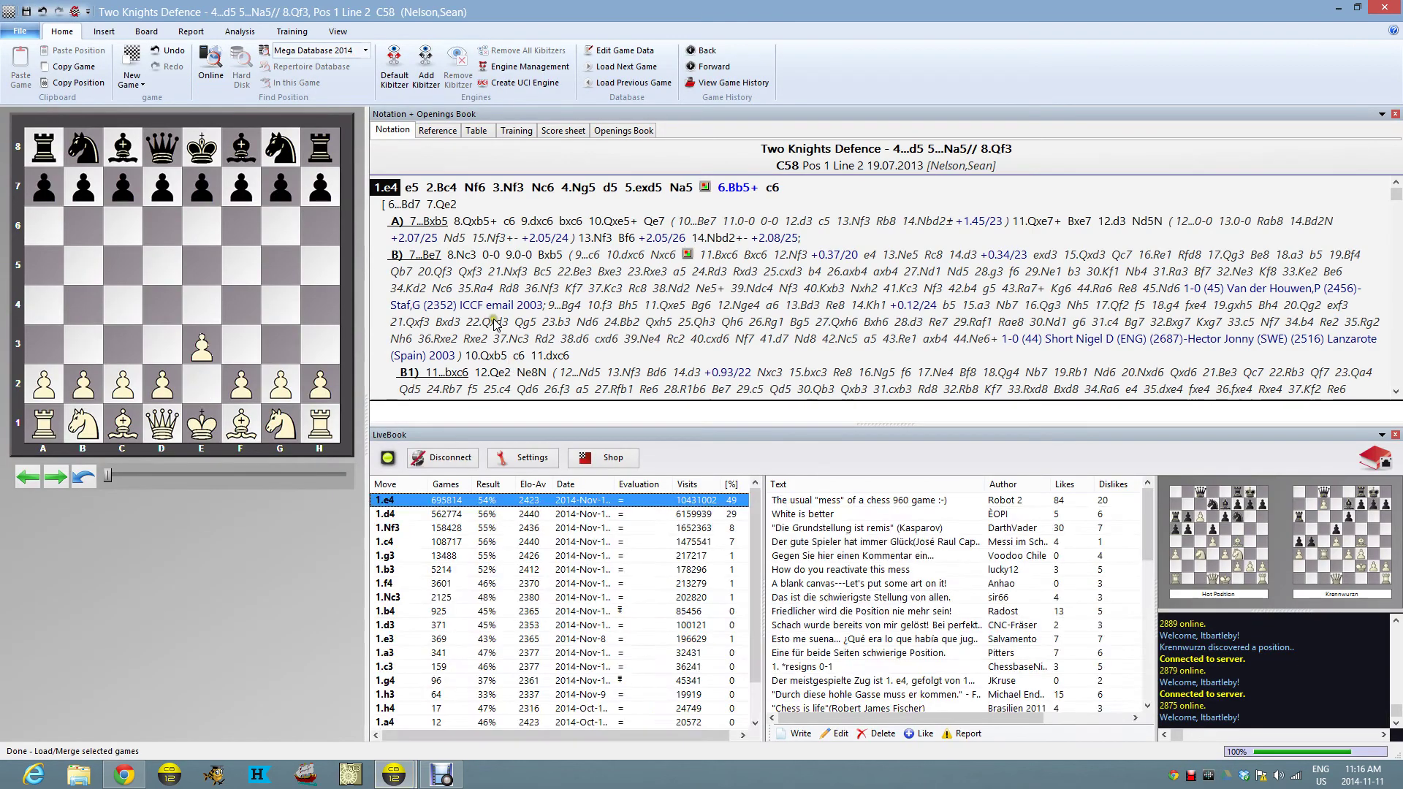
key("Right")
key("Right")
key("Right")
key("Right")
key("Right")
key("Right")
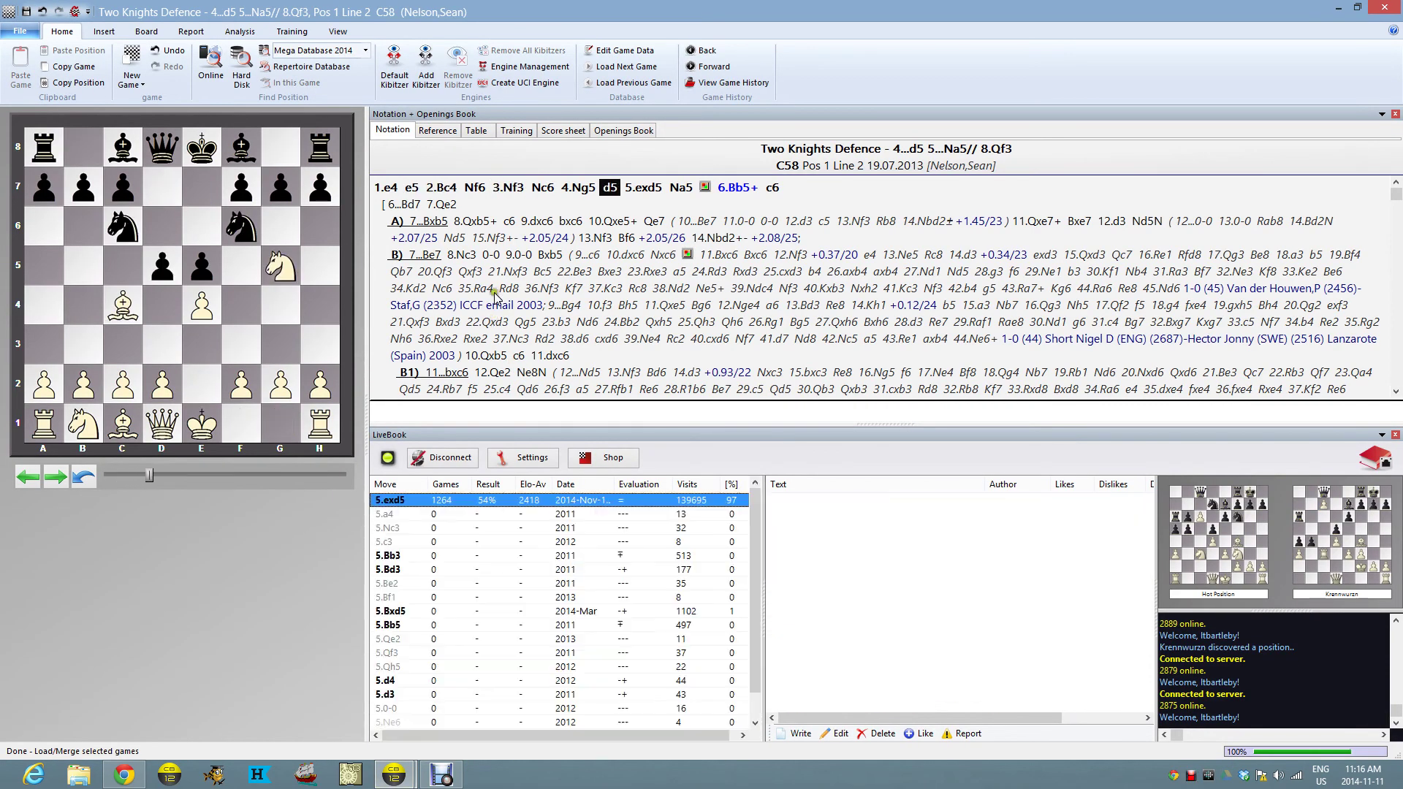
Step: Look up the reference games for the position after 4...d5, play 5.exd5, and view the reference for the new position
left_click(434, 133)
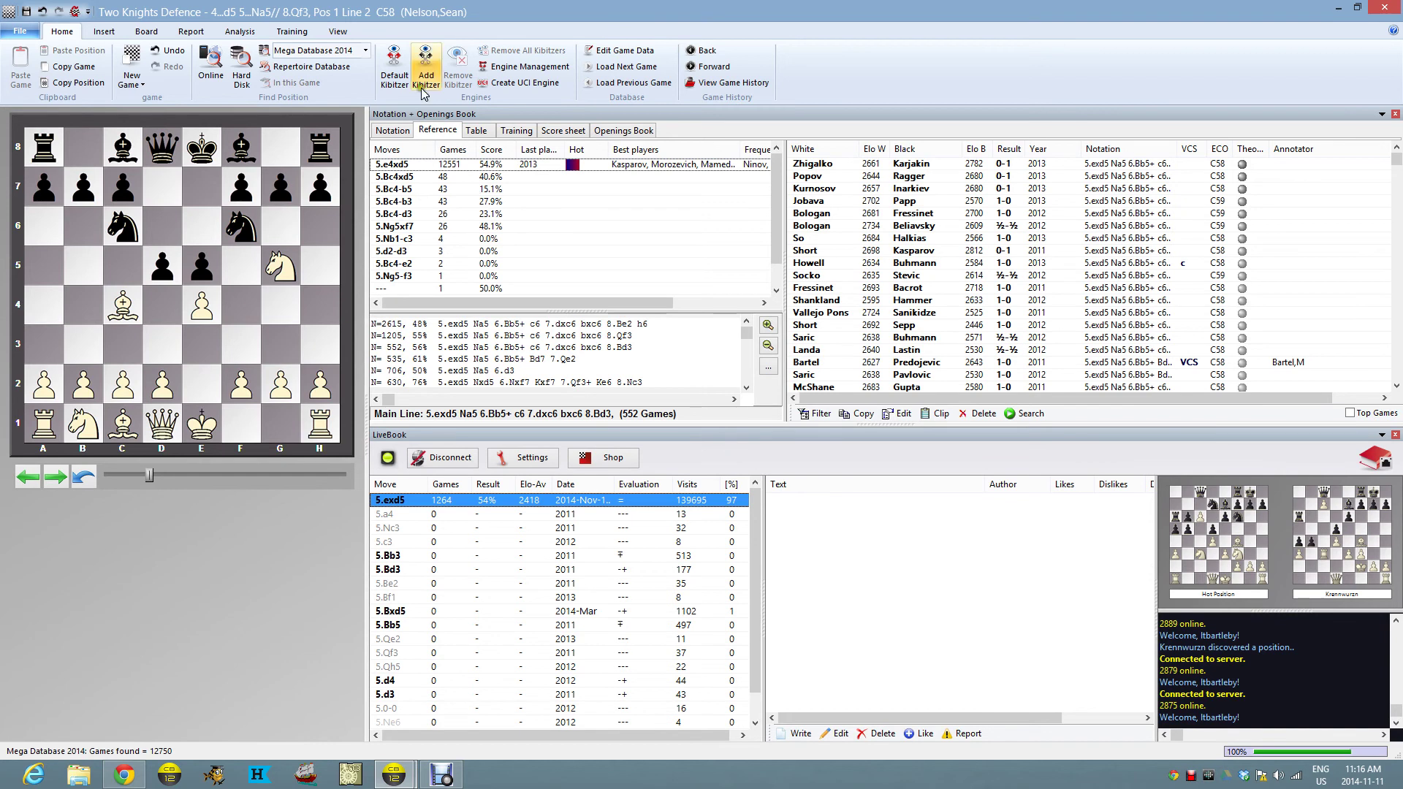
left_click(423, 163)
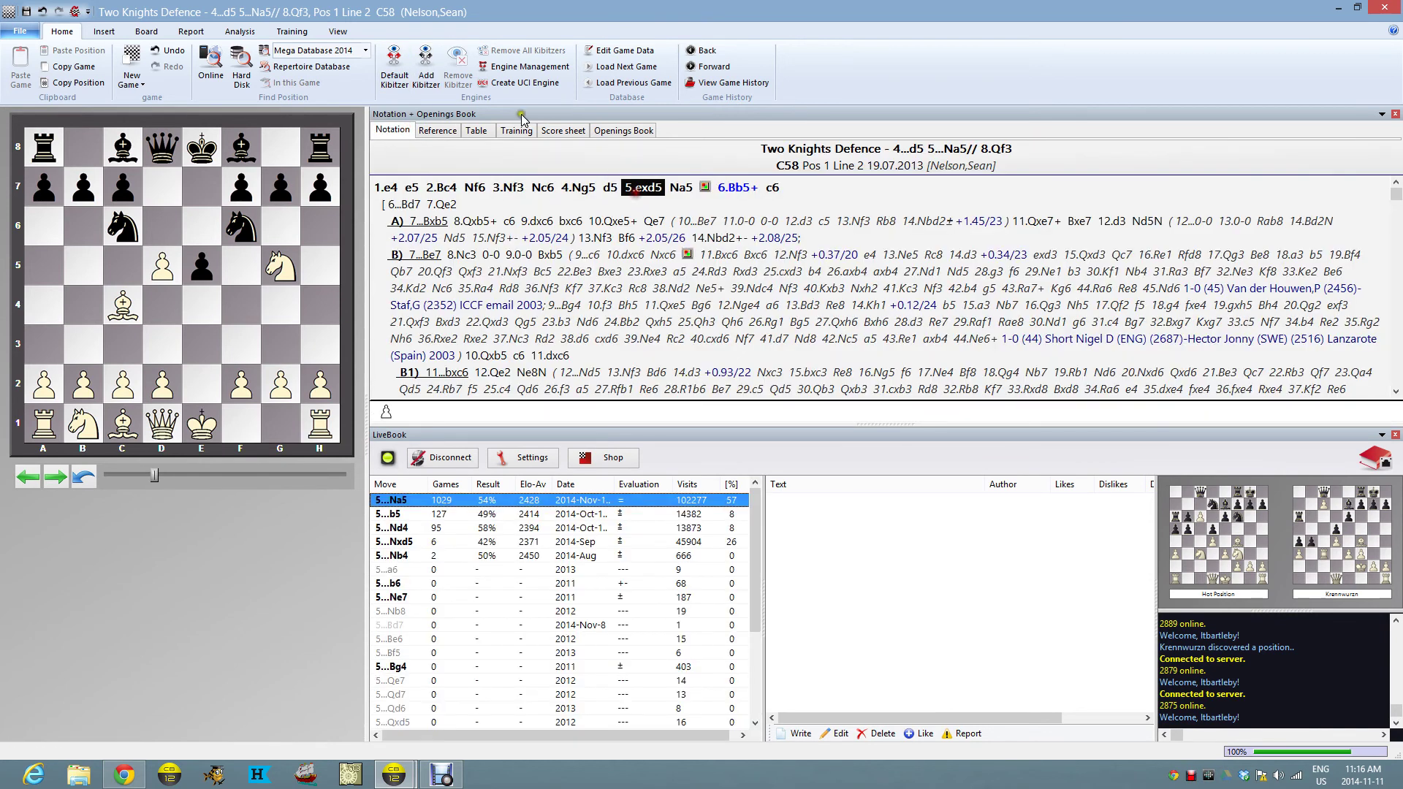
left_click(437, 130)
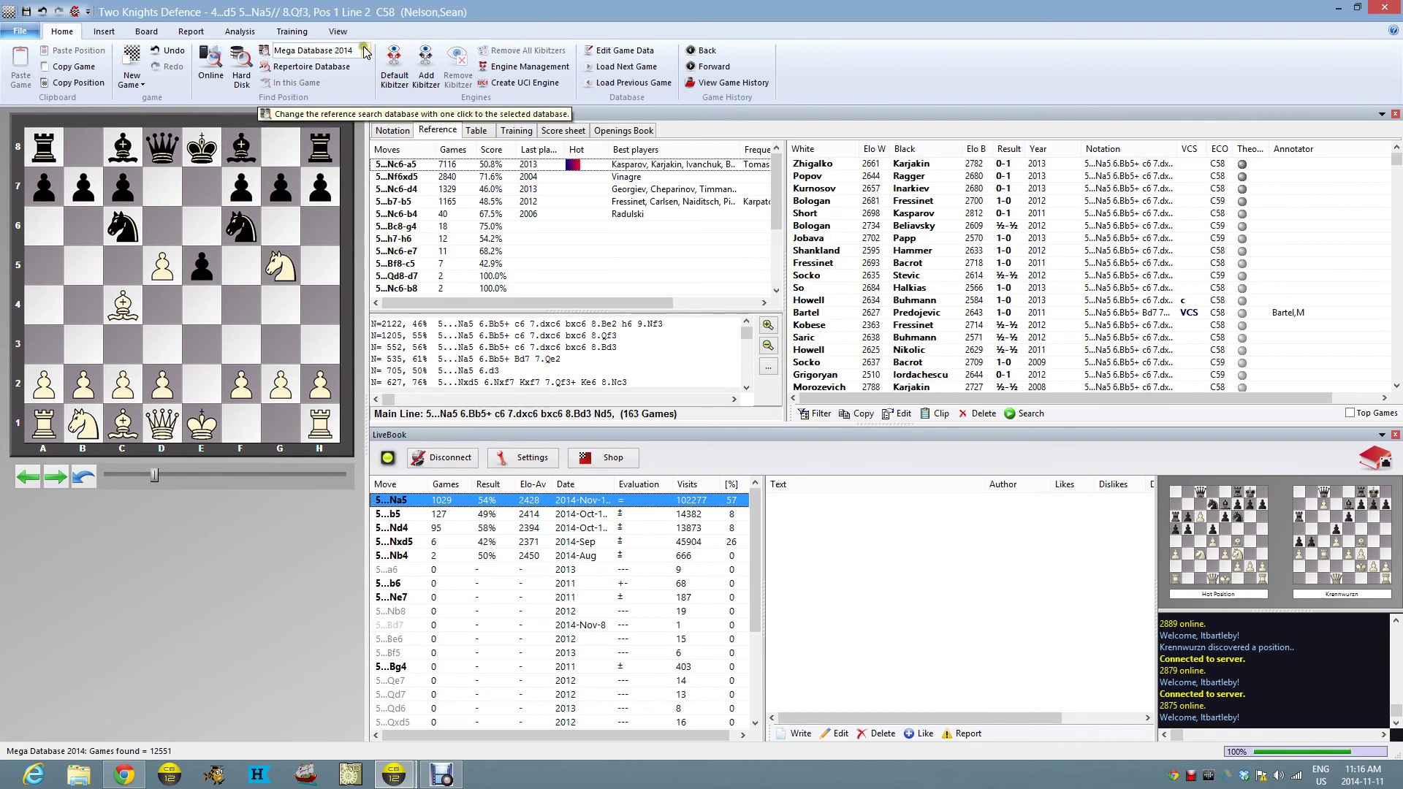
Step: Switch the reference search database to Intermediatev4 and close the Two Knights Defence game
left_click(365, 50)
left_click(342, 82)
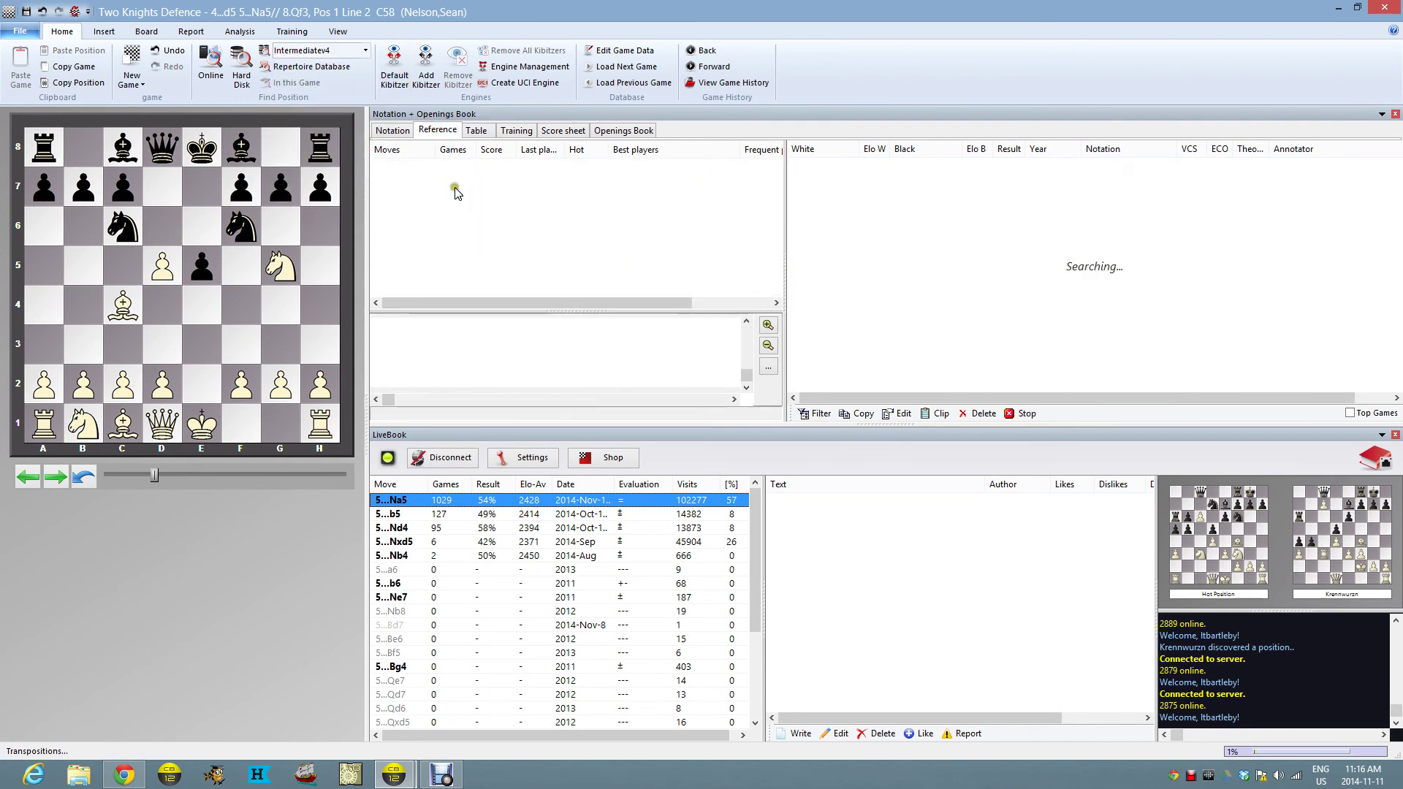
left_click(365, 50)
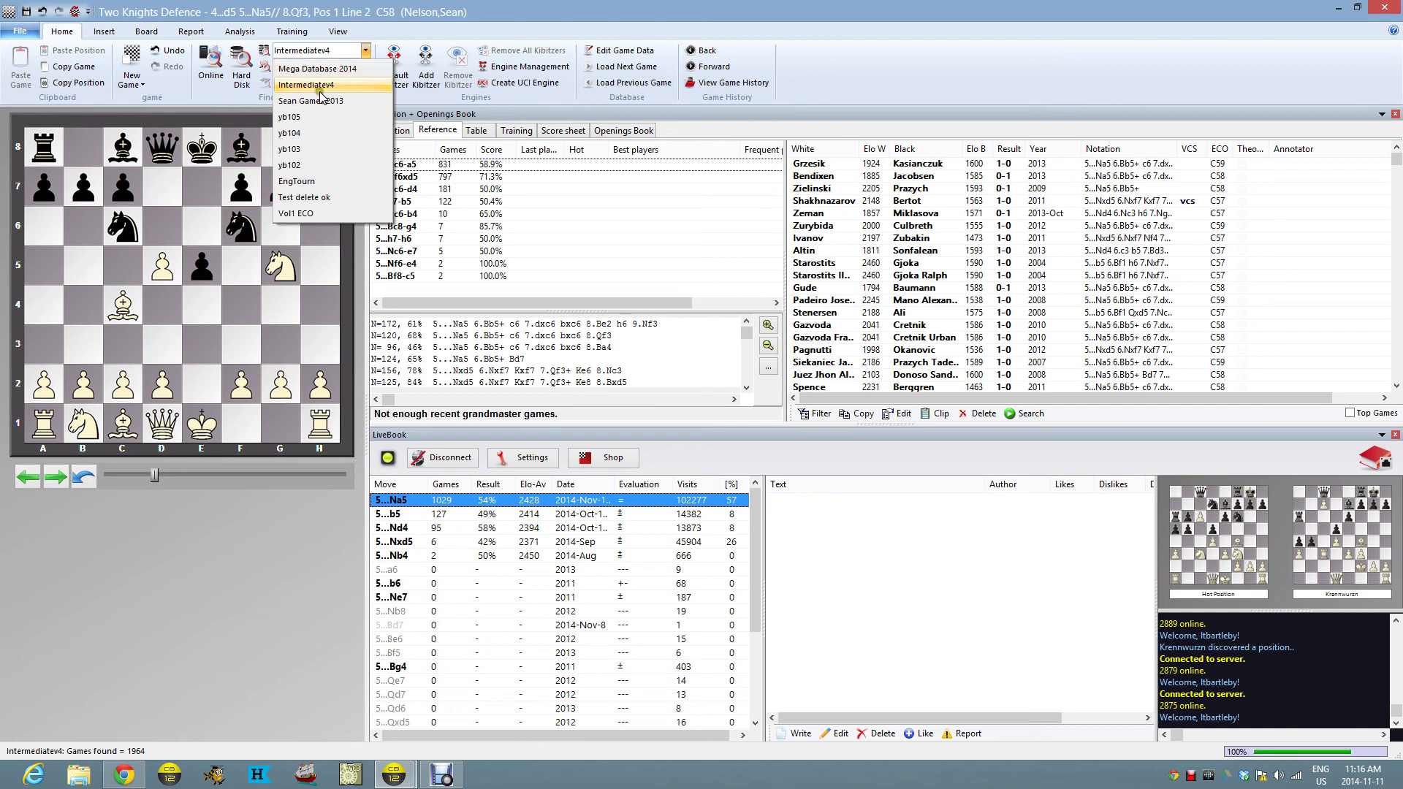
left_click(364, 52)
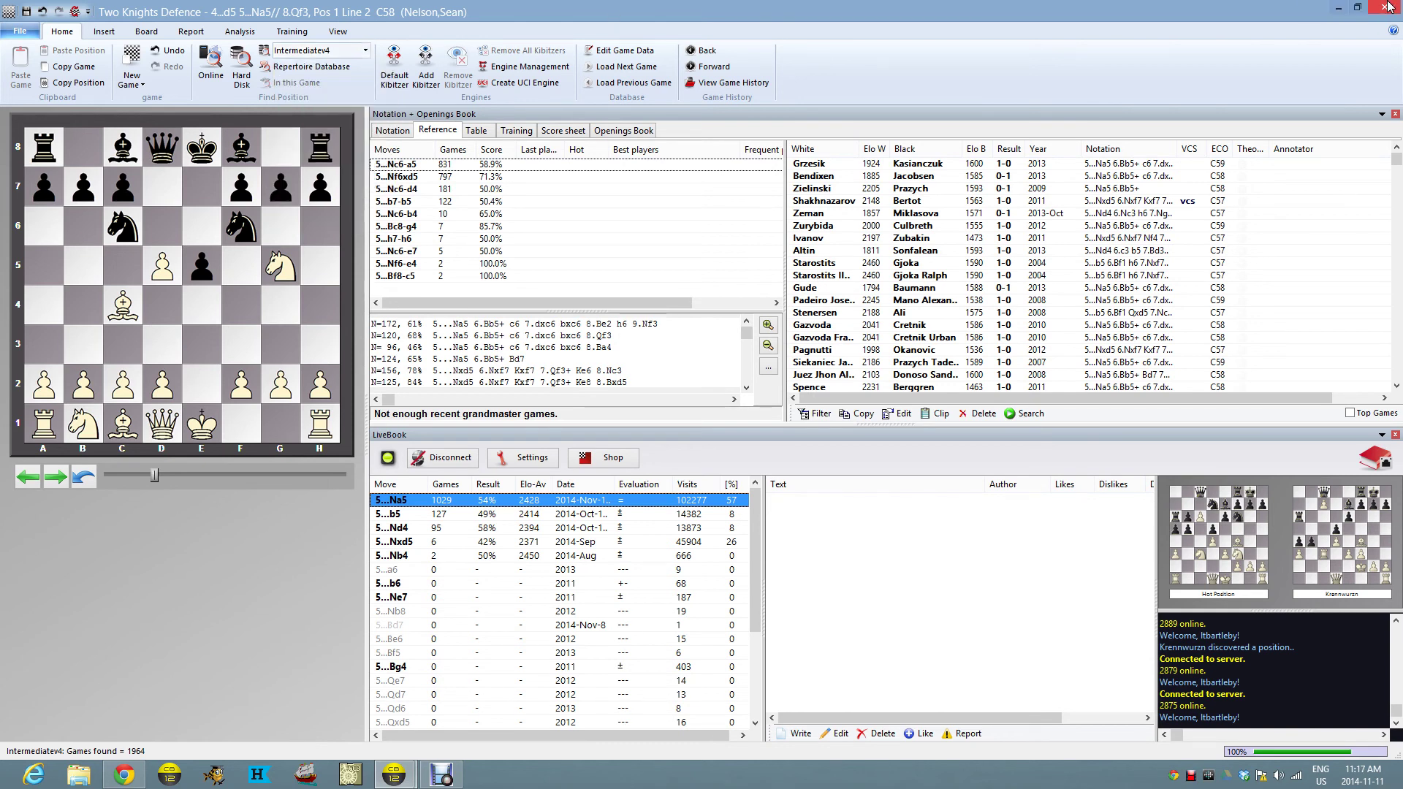
left_click(1387, 7)
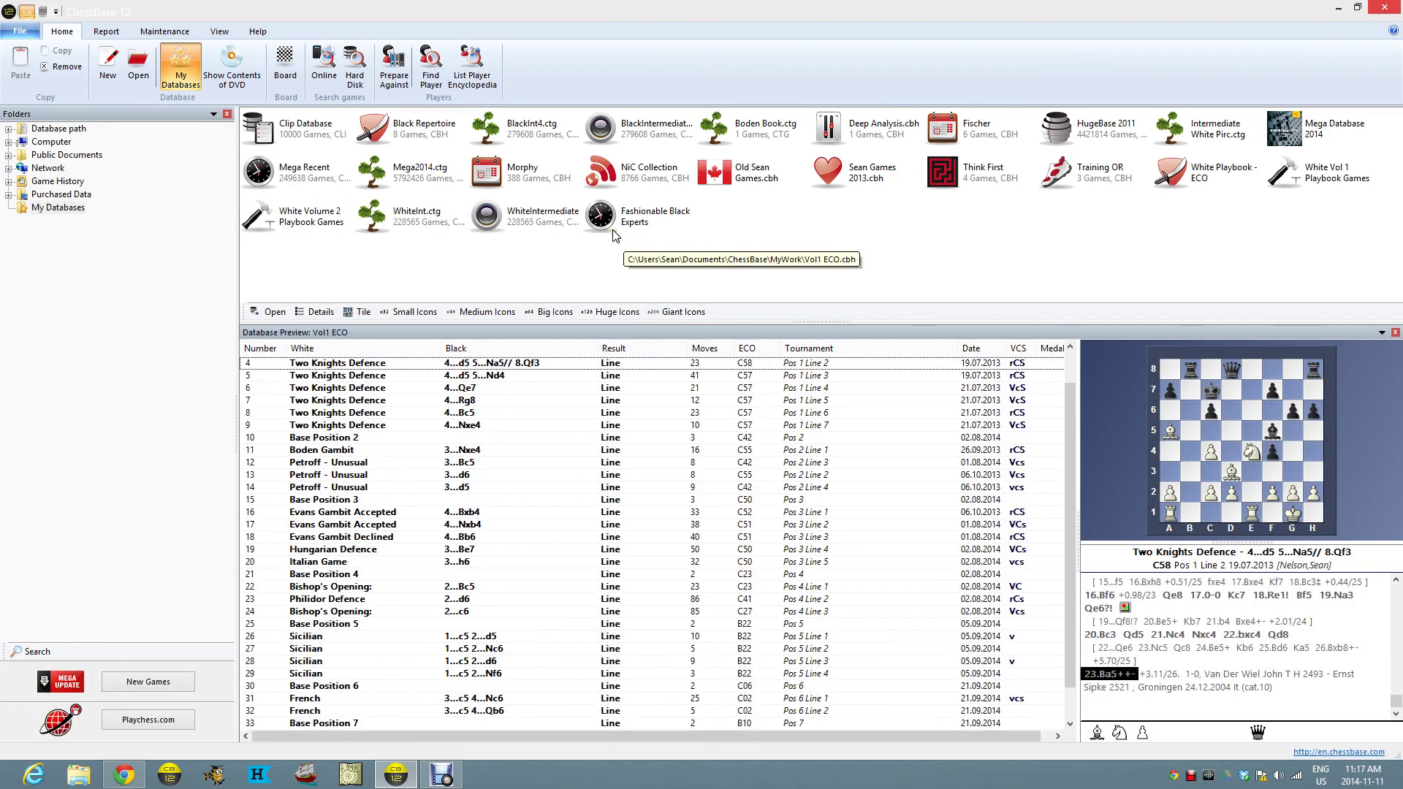
Step: Open the Aronian–Carlsen game in Fashionable Black Experts, set that database as the reference search database, and close the game and database
double_click(630, 214)
left_click(251, 165)
left_click(366, 51)
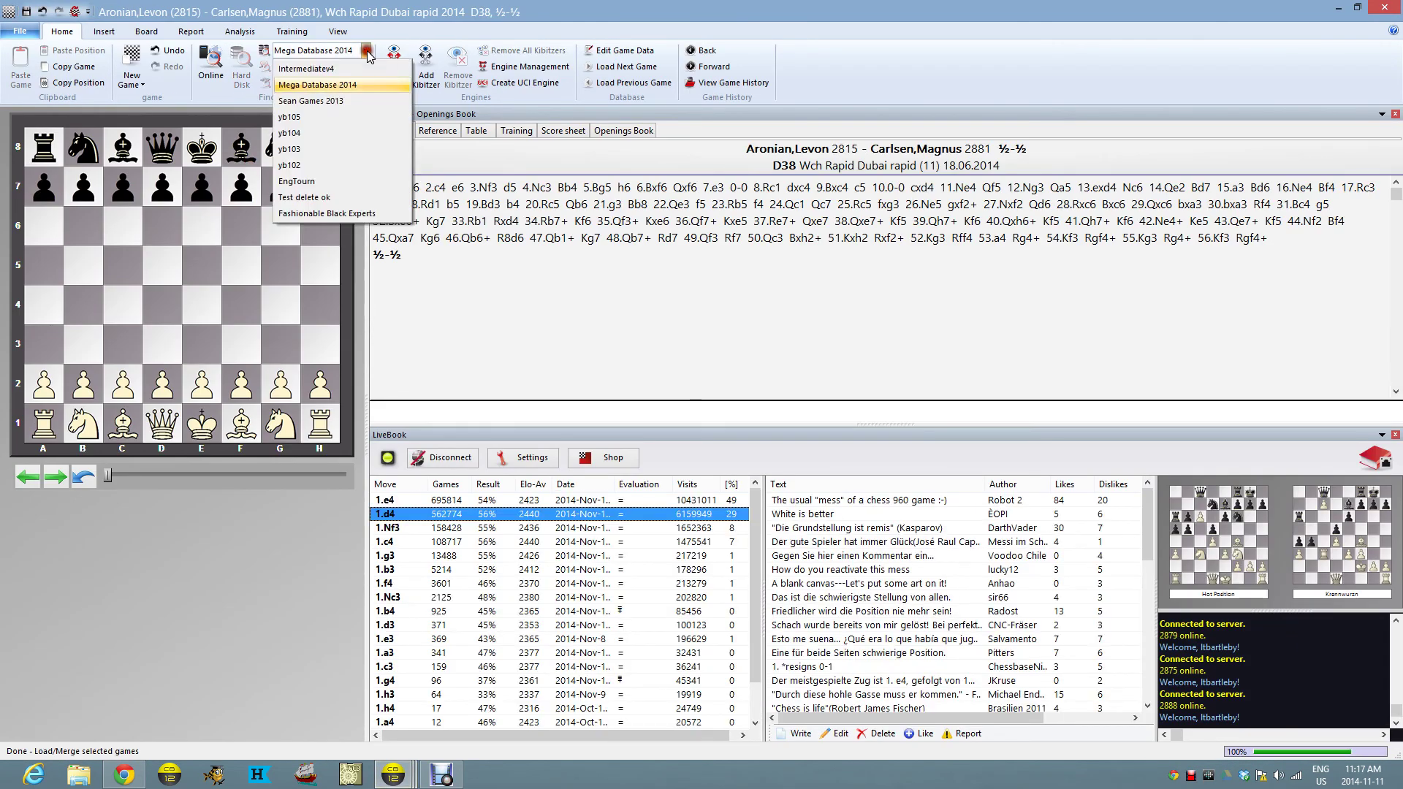
left_click(332, 213)
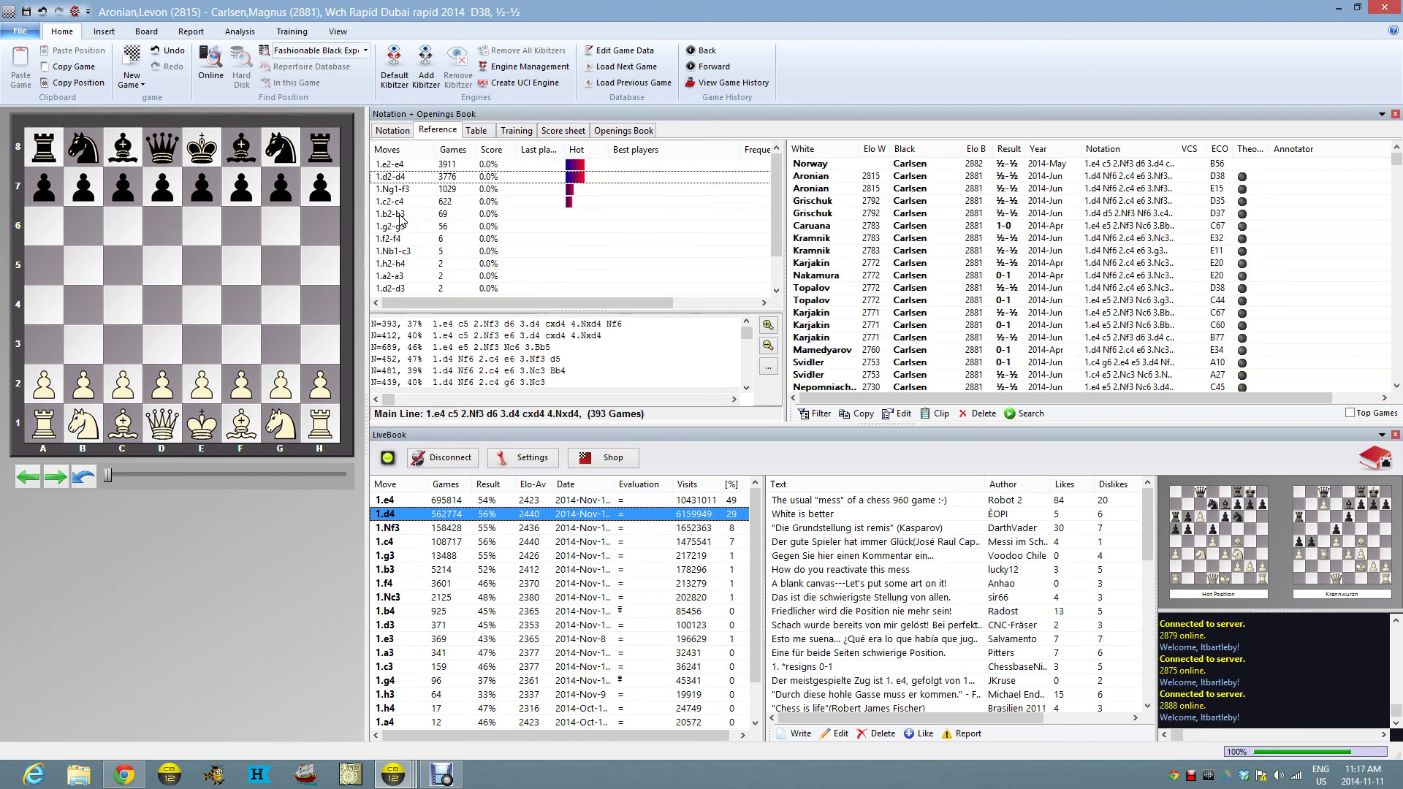
left_click(1390, 7)
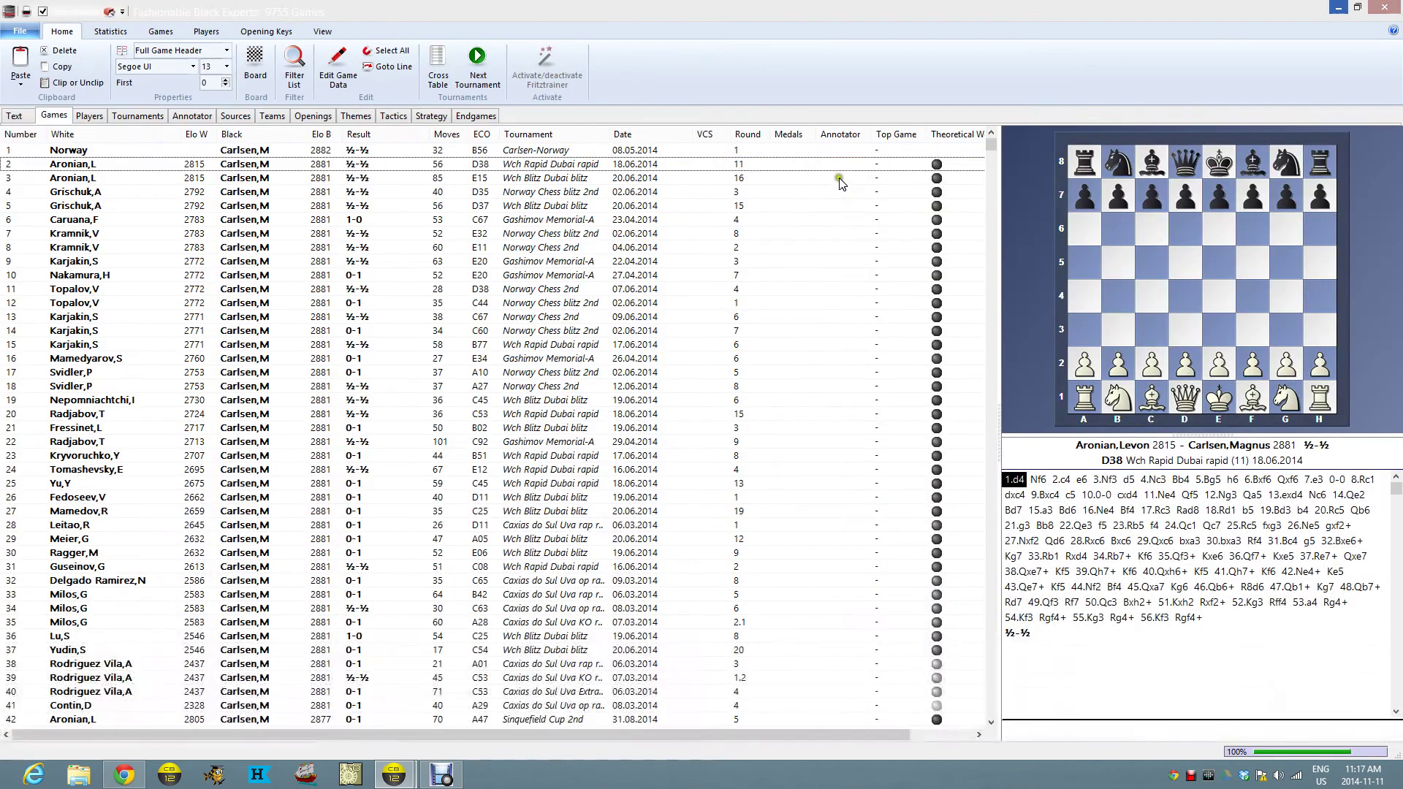
left_click(1384, 7)
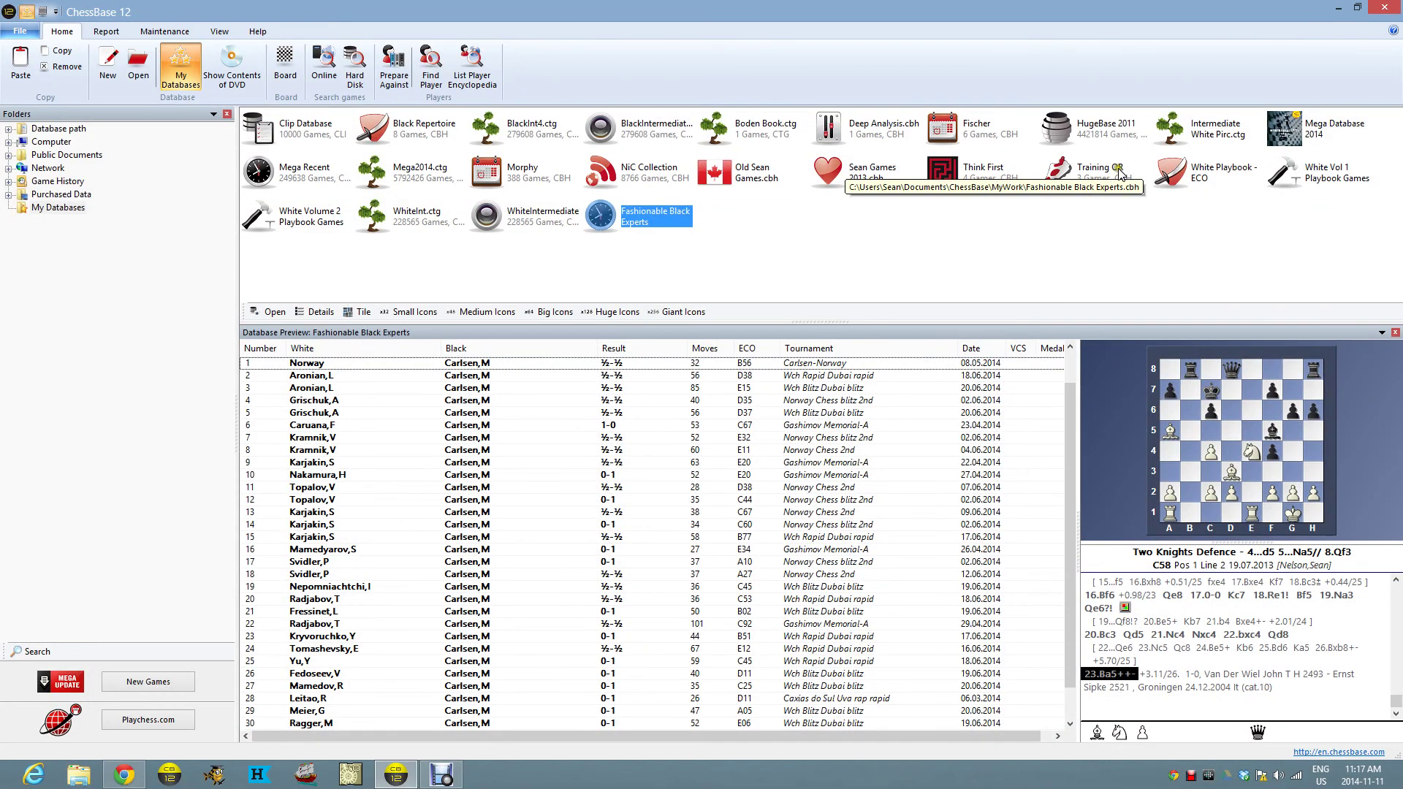
Step: Open the Two Knights Defence 8.Qf3 line from White Playbook - ECO and search its 4...d5 position in Fashionable Black Experts
double_click(1192, 169)
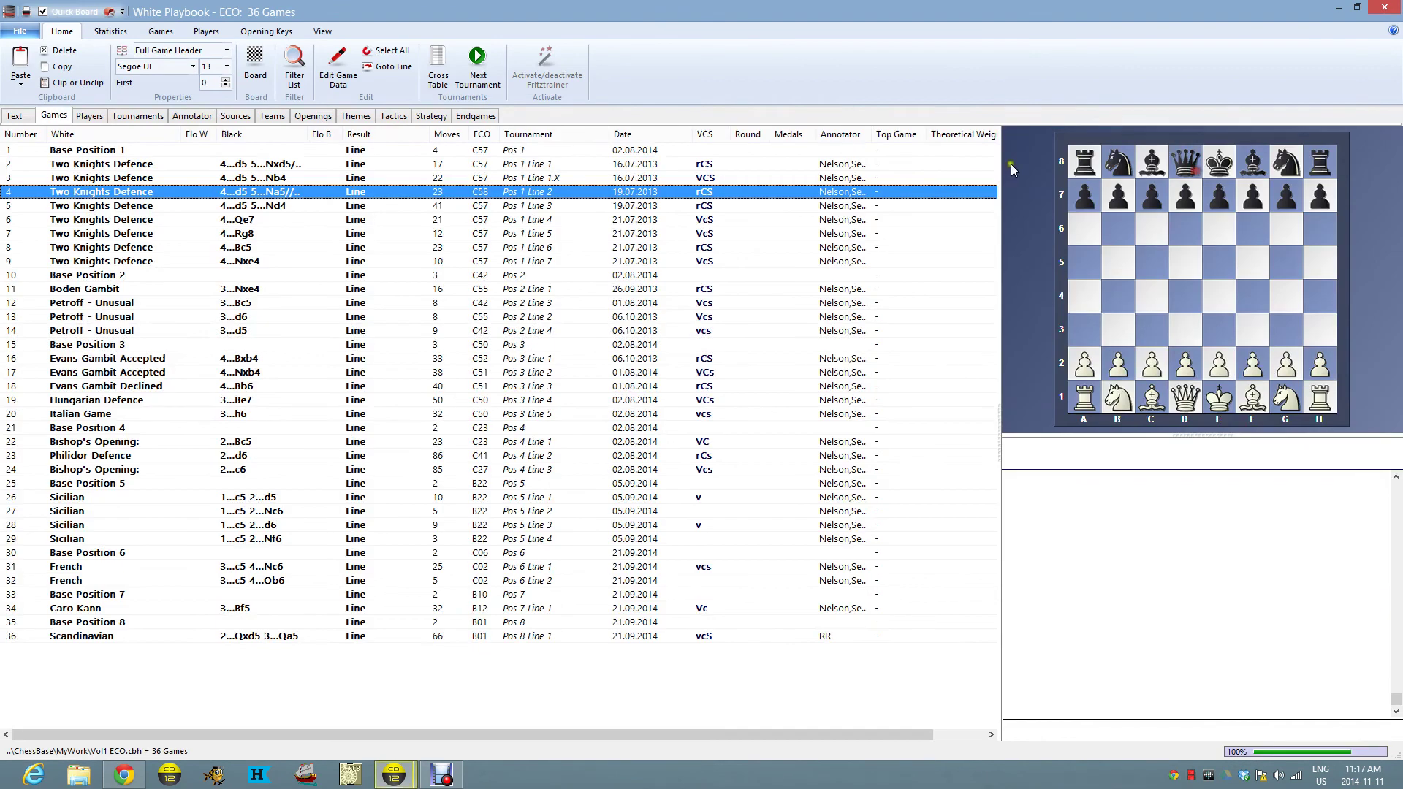
double_click(241, 191)
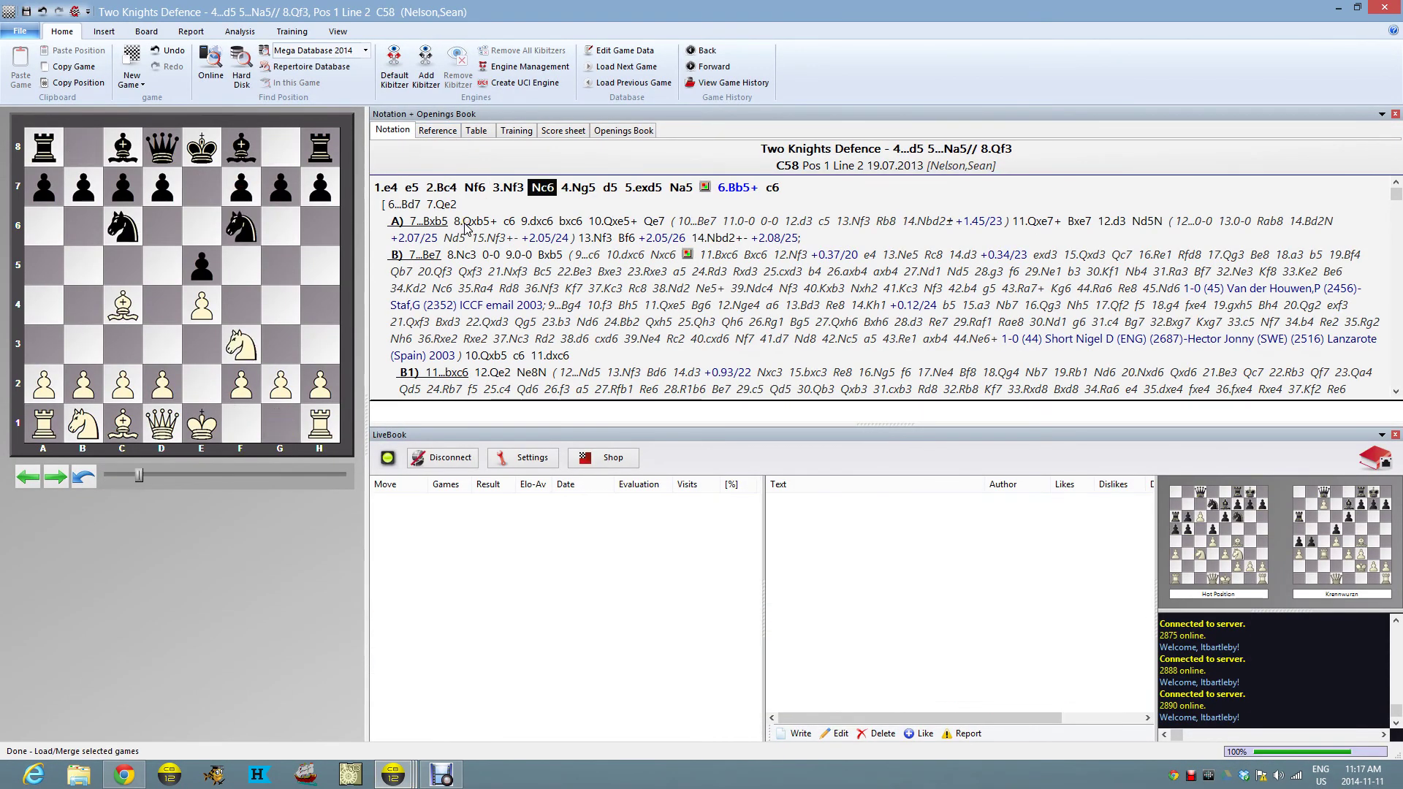
left_click(366, 51)
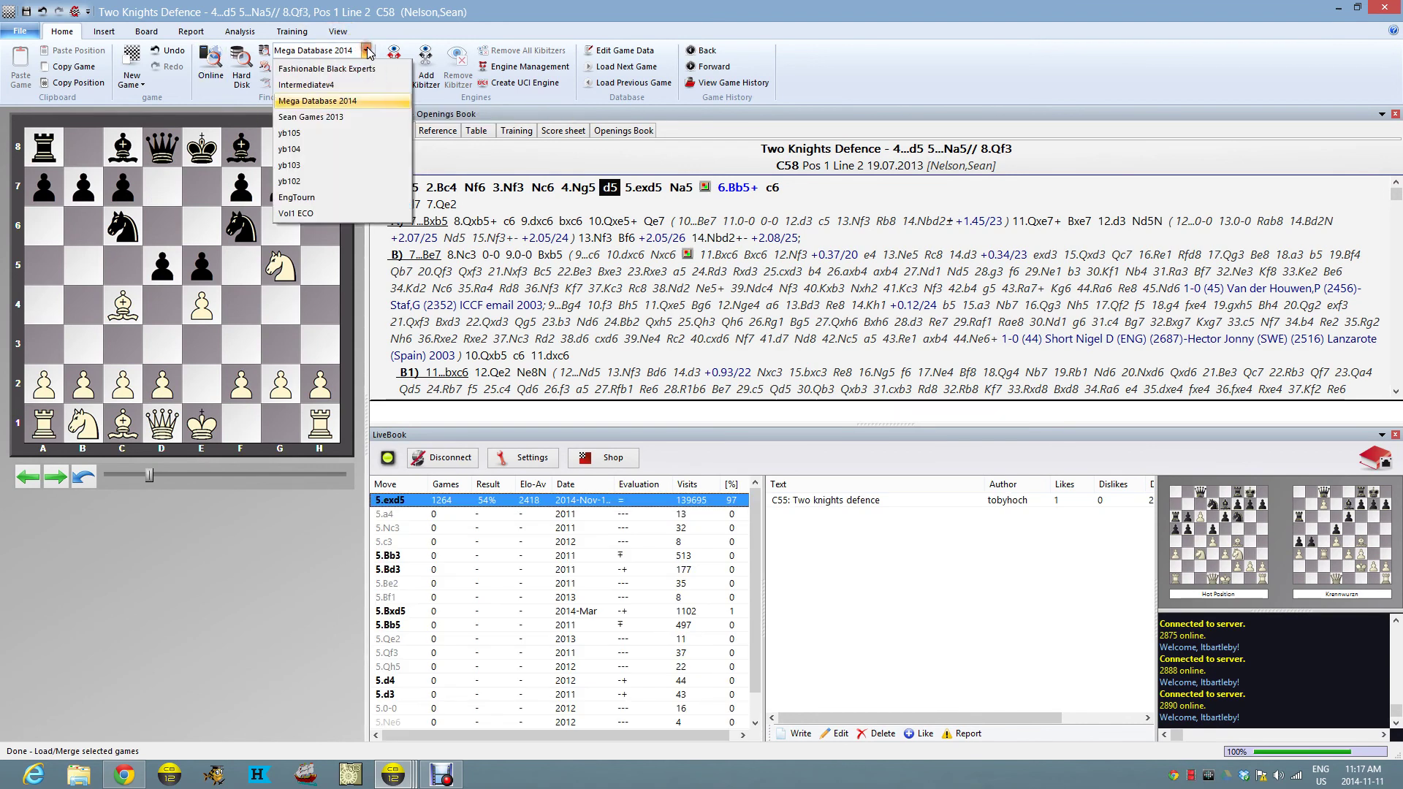
left_click(328, 68)
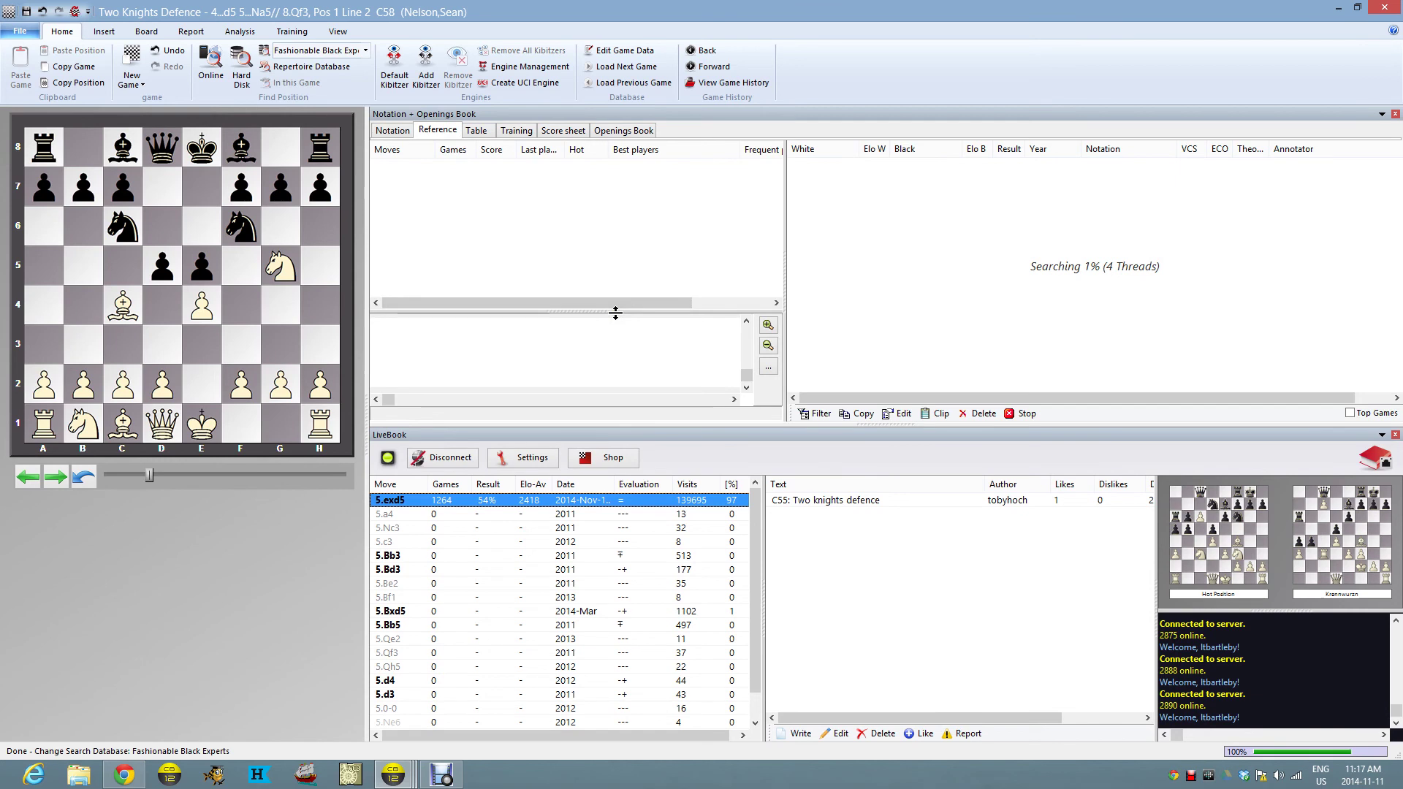
Step: Follow the line through 5.exd5 Na5 6.Bb5+ c6 and look up the reference games for the resulting position
left_click(446, 191)
double_click(445, 170)
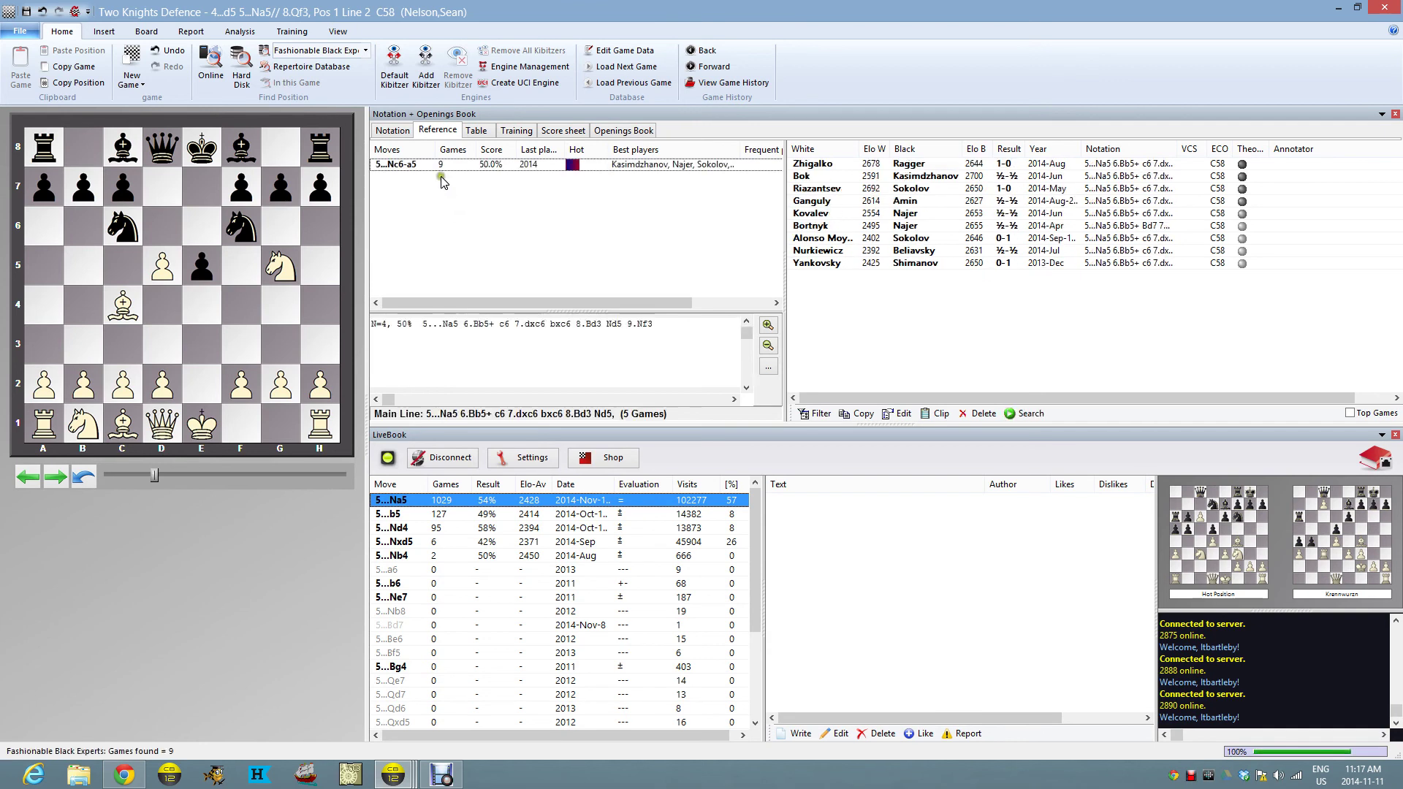
double_click(442, 168)
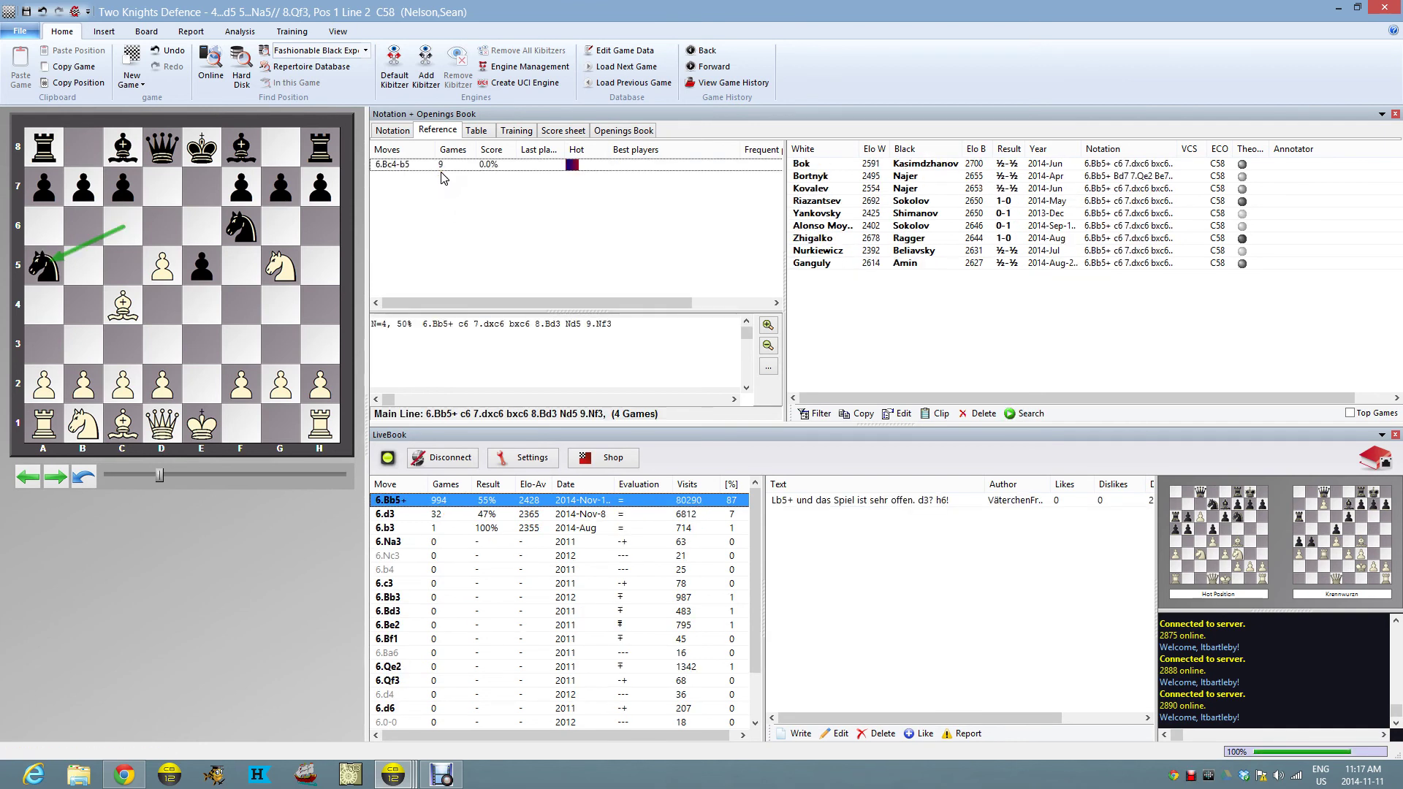
double_click(442, 171)
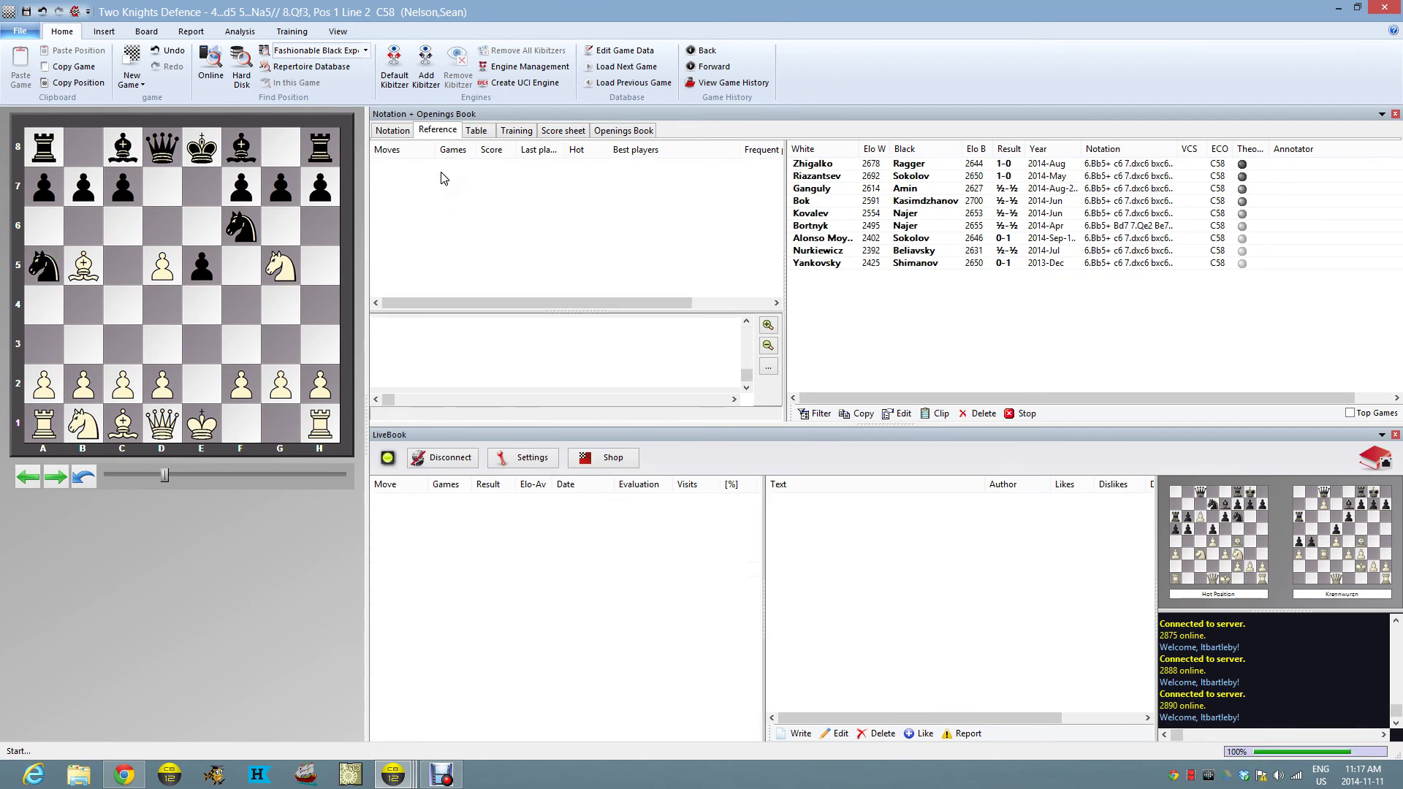
left_click(394, 131)
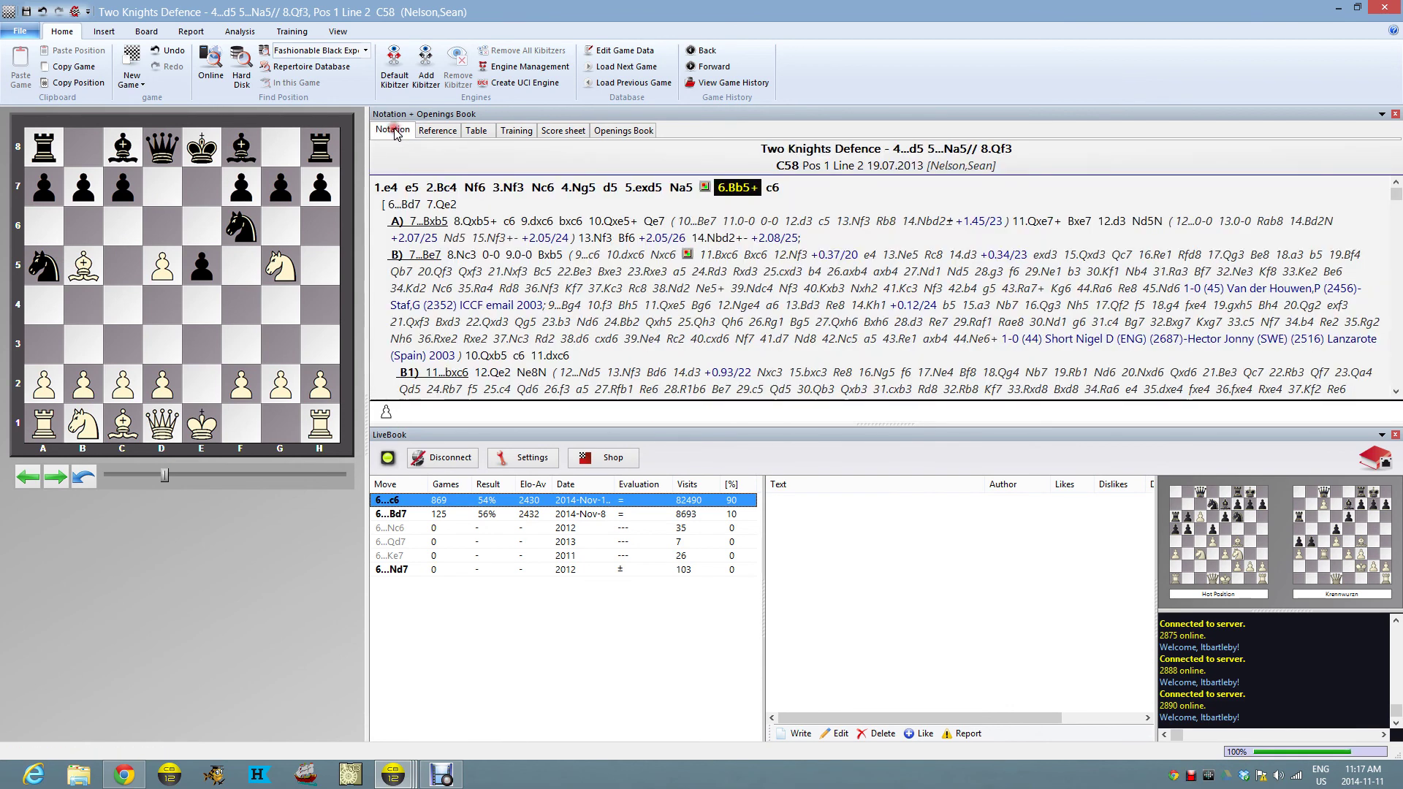
left_click(771, 189)
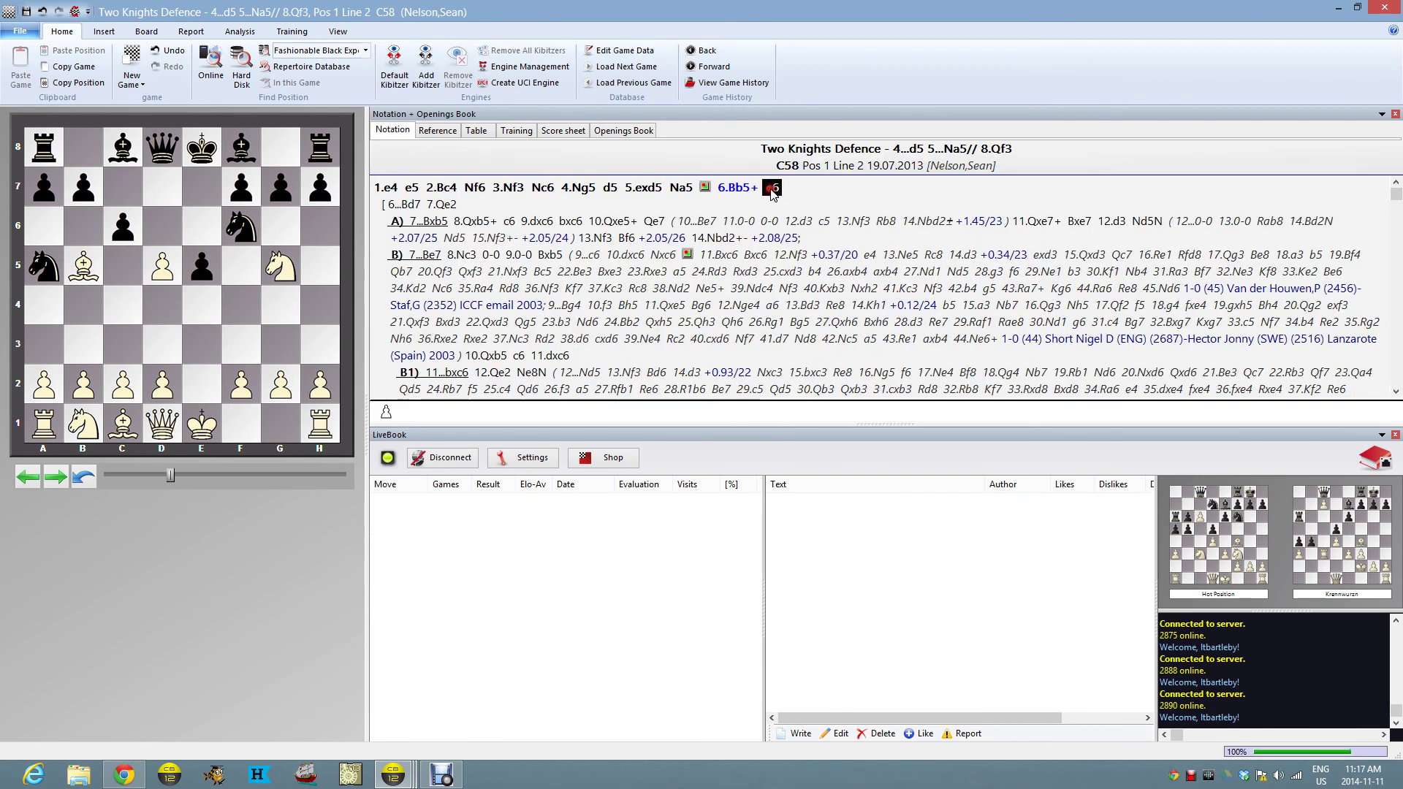
left_click(426, 130)
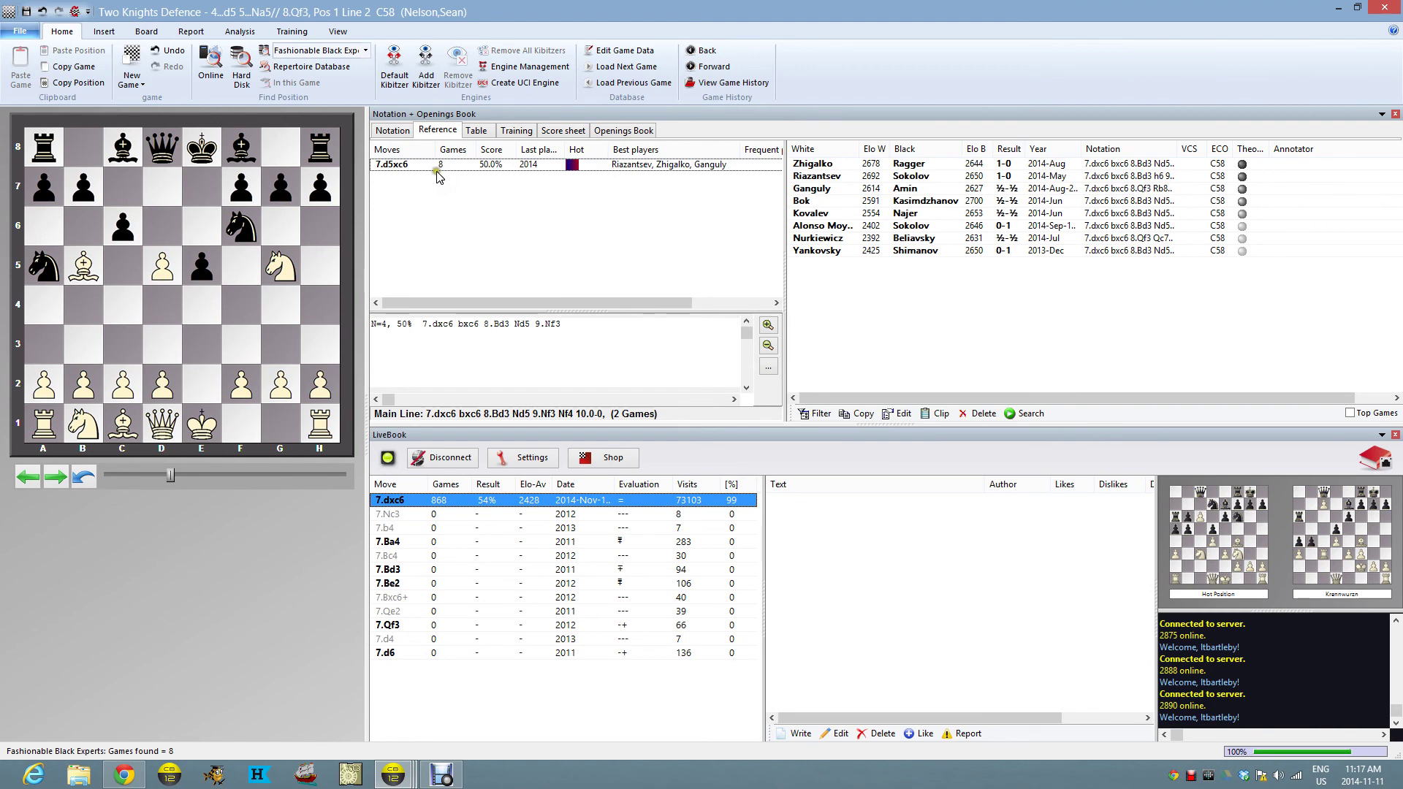
Step: Advance the line through 7.dxc6 bxc6 and view the reference for the new position
left_click(395, 131)
key("Right")
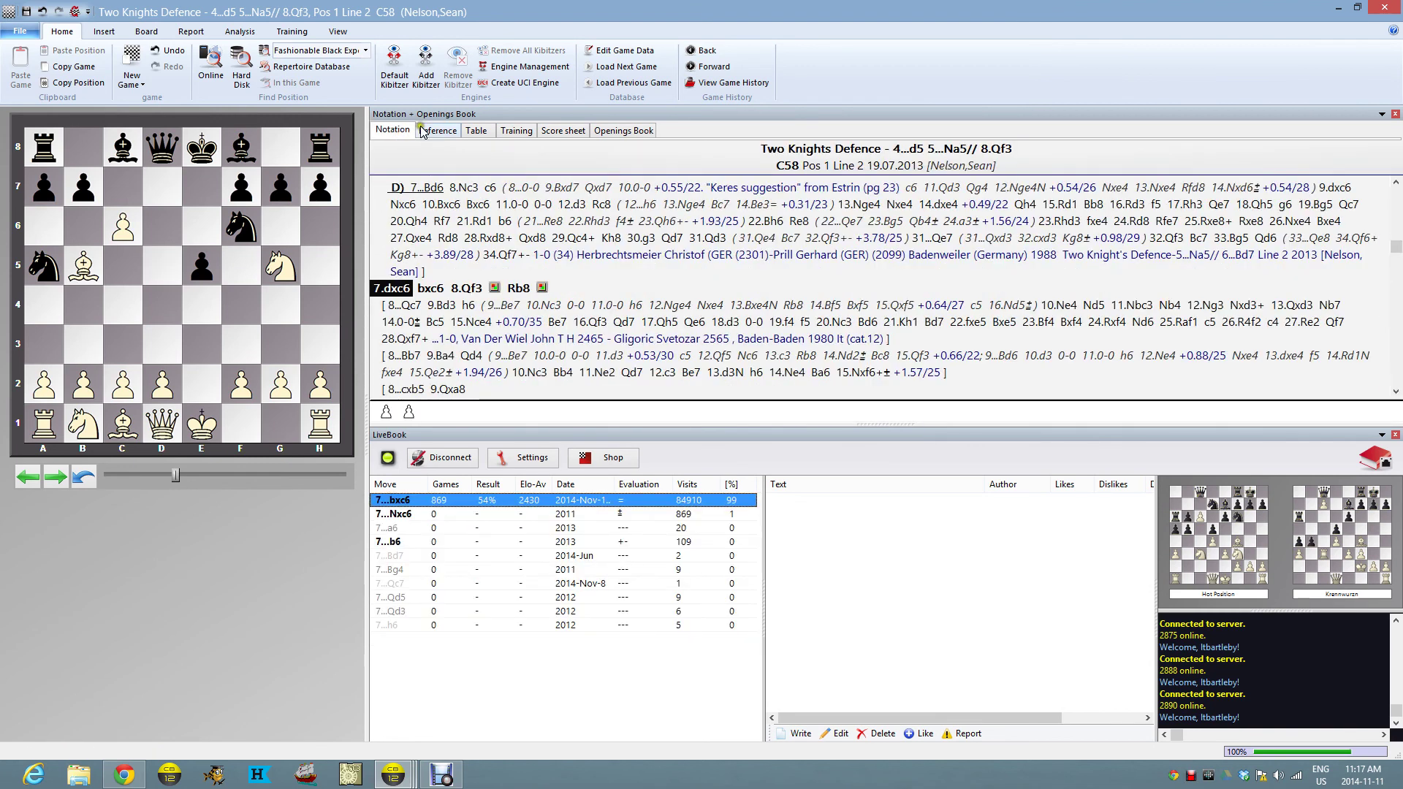
key("Right")
left_click(437, 130)
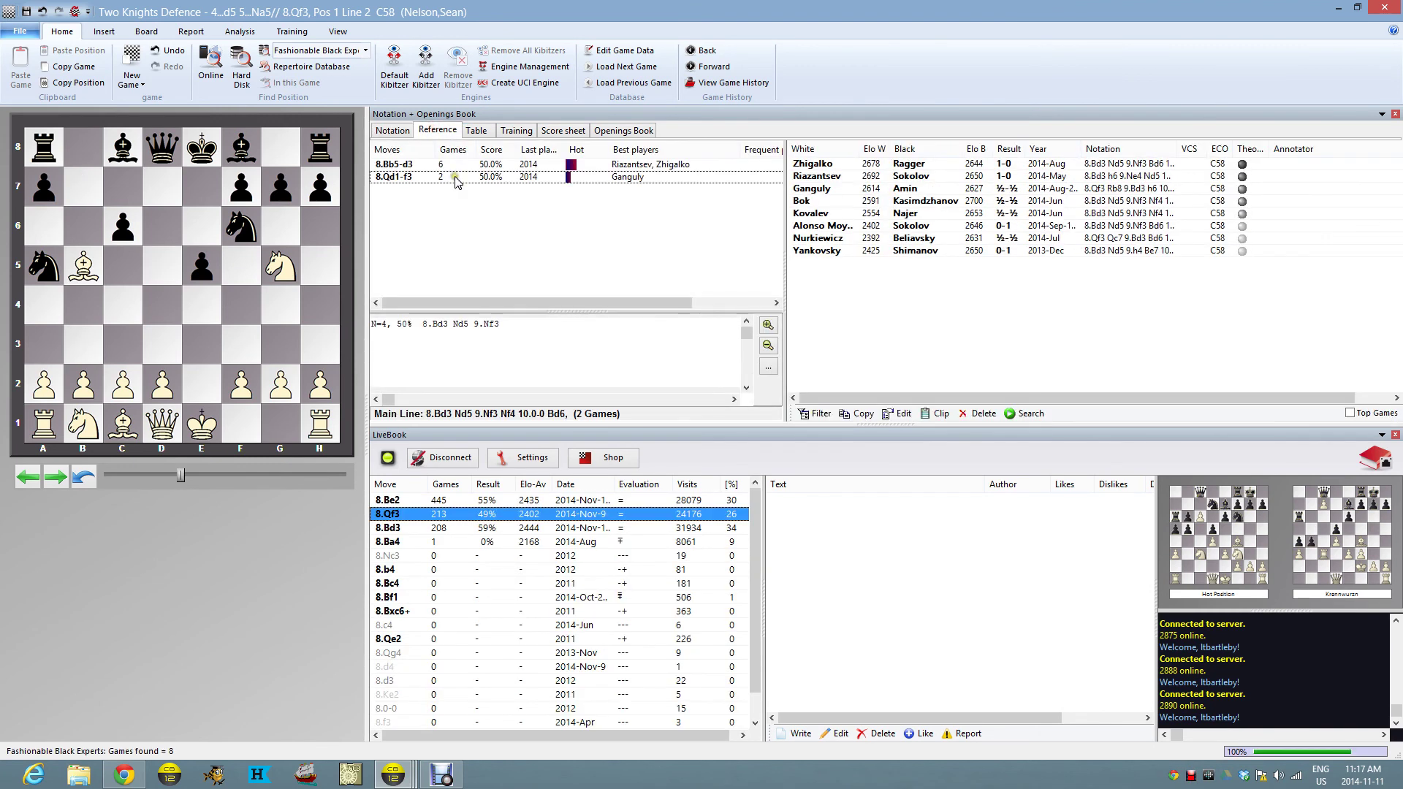
Step: Advance to 8.Qf3 and look up Black's replies in the reference games
left_click(394, 130)
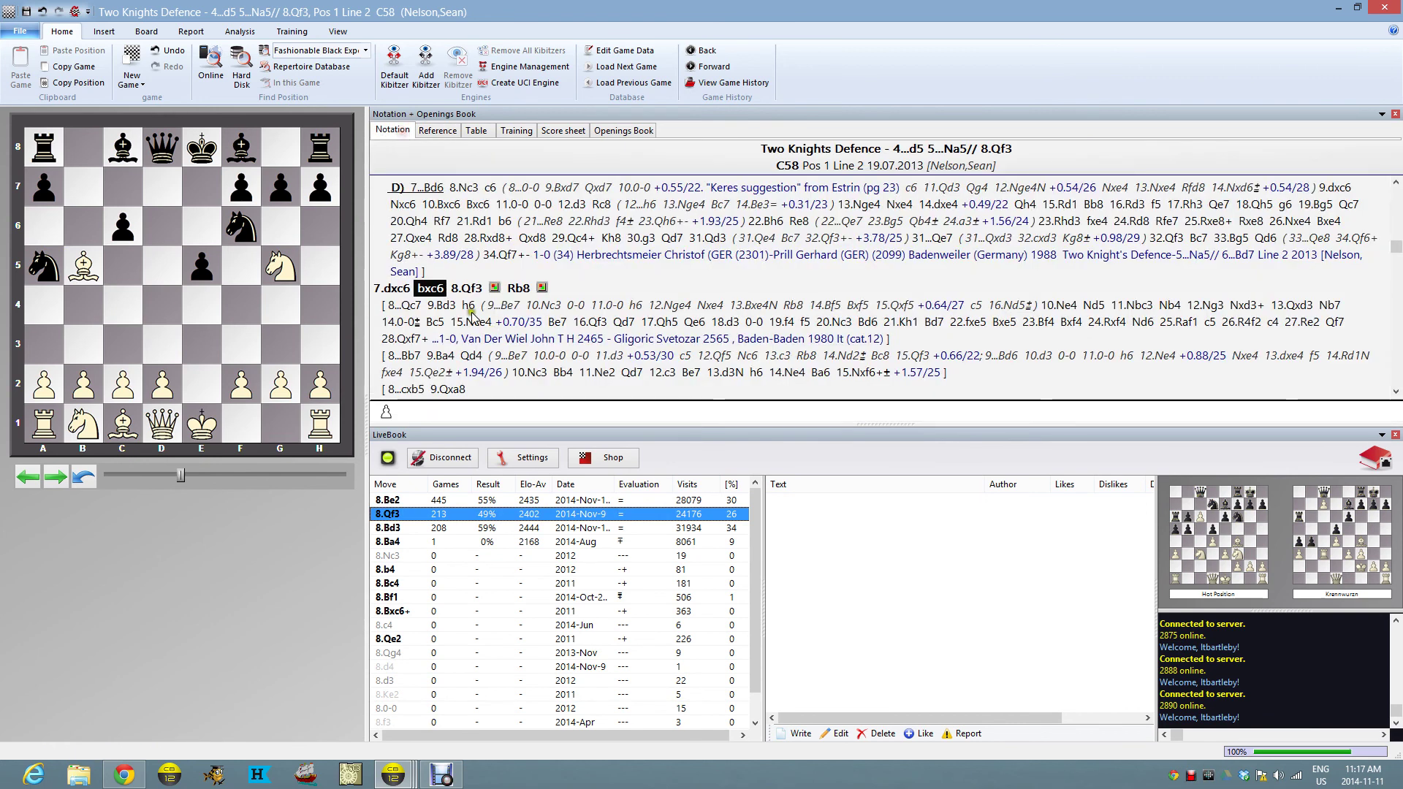
left_click(440, 131)
key("Right")
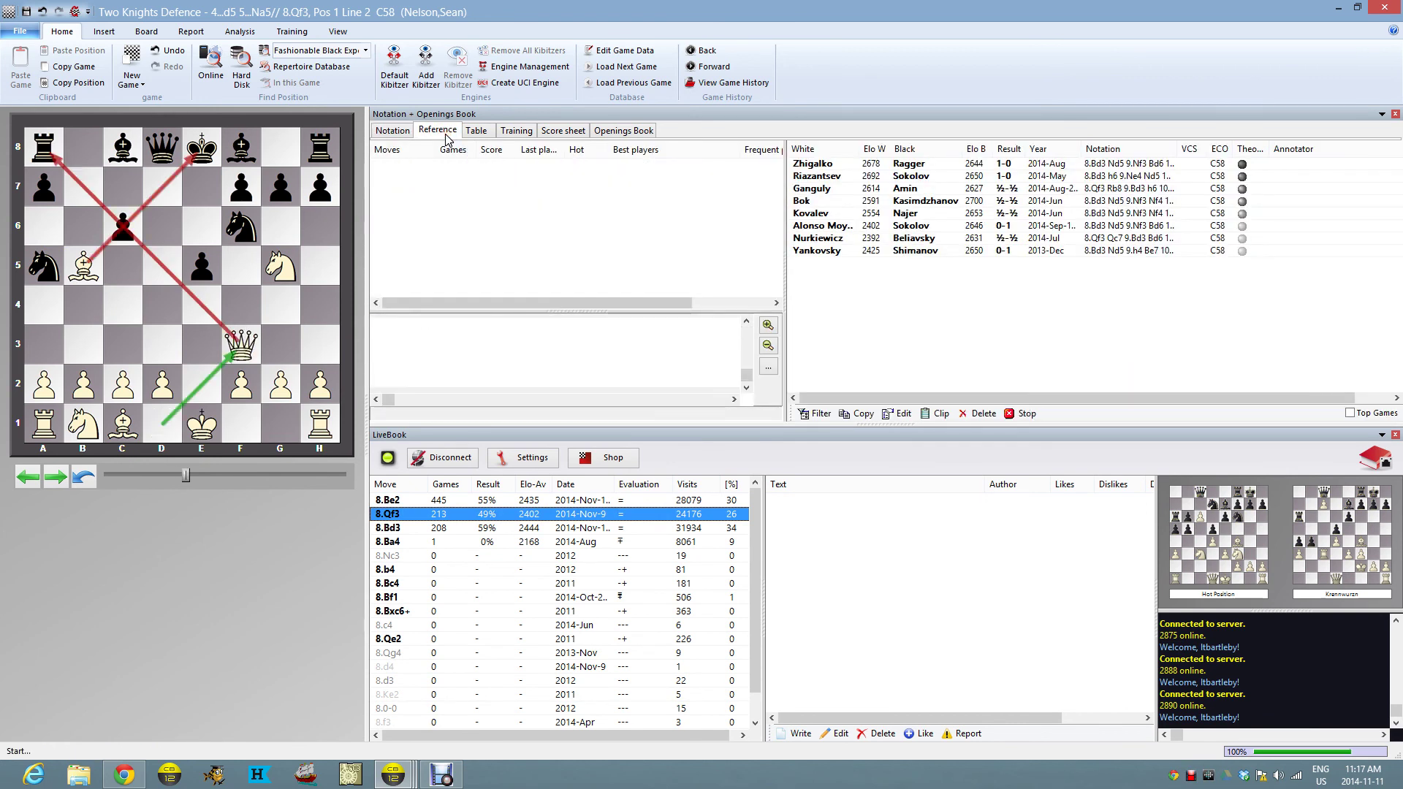
left_click(395, 130)
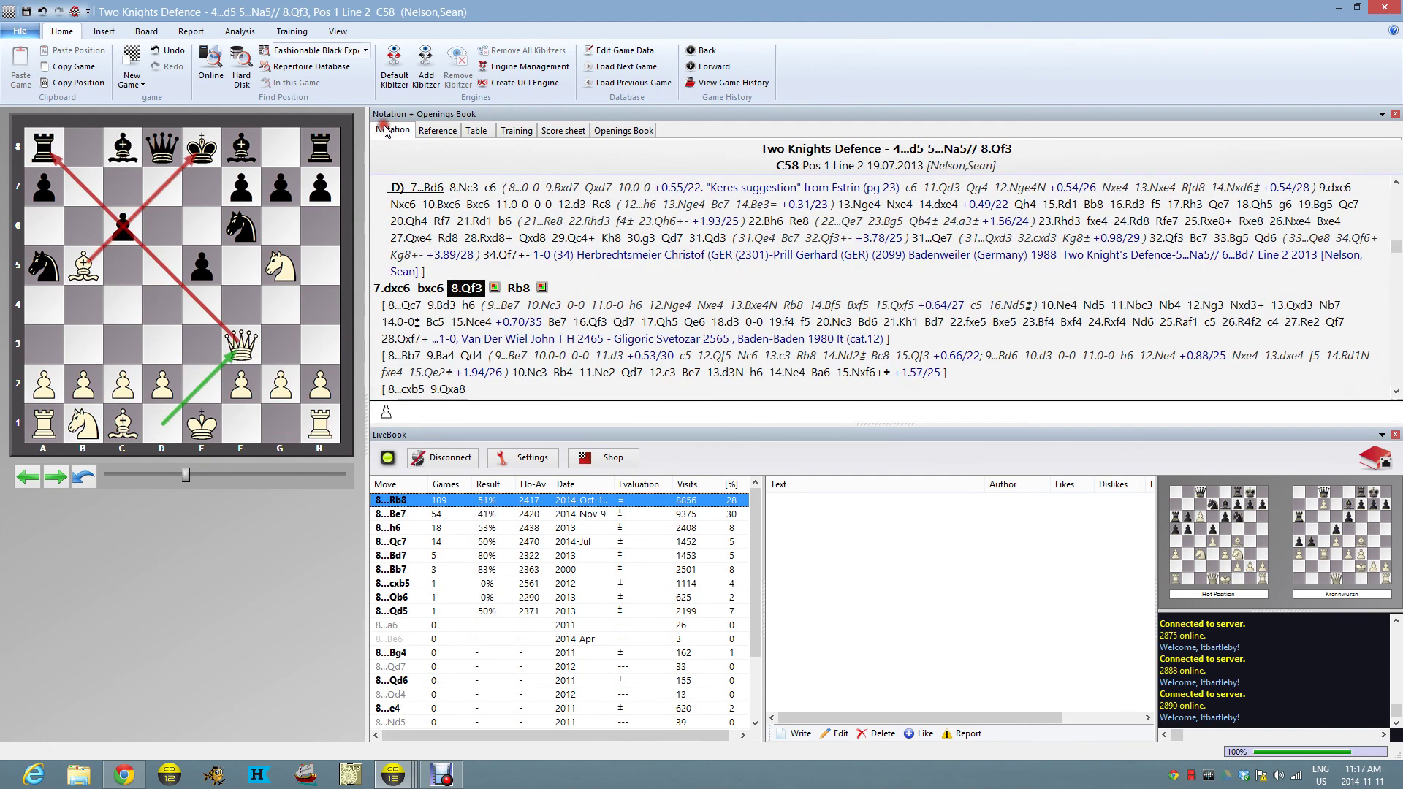
left_click(436, 131)
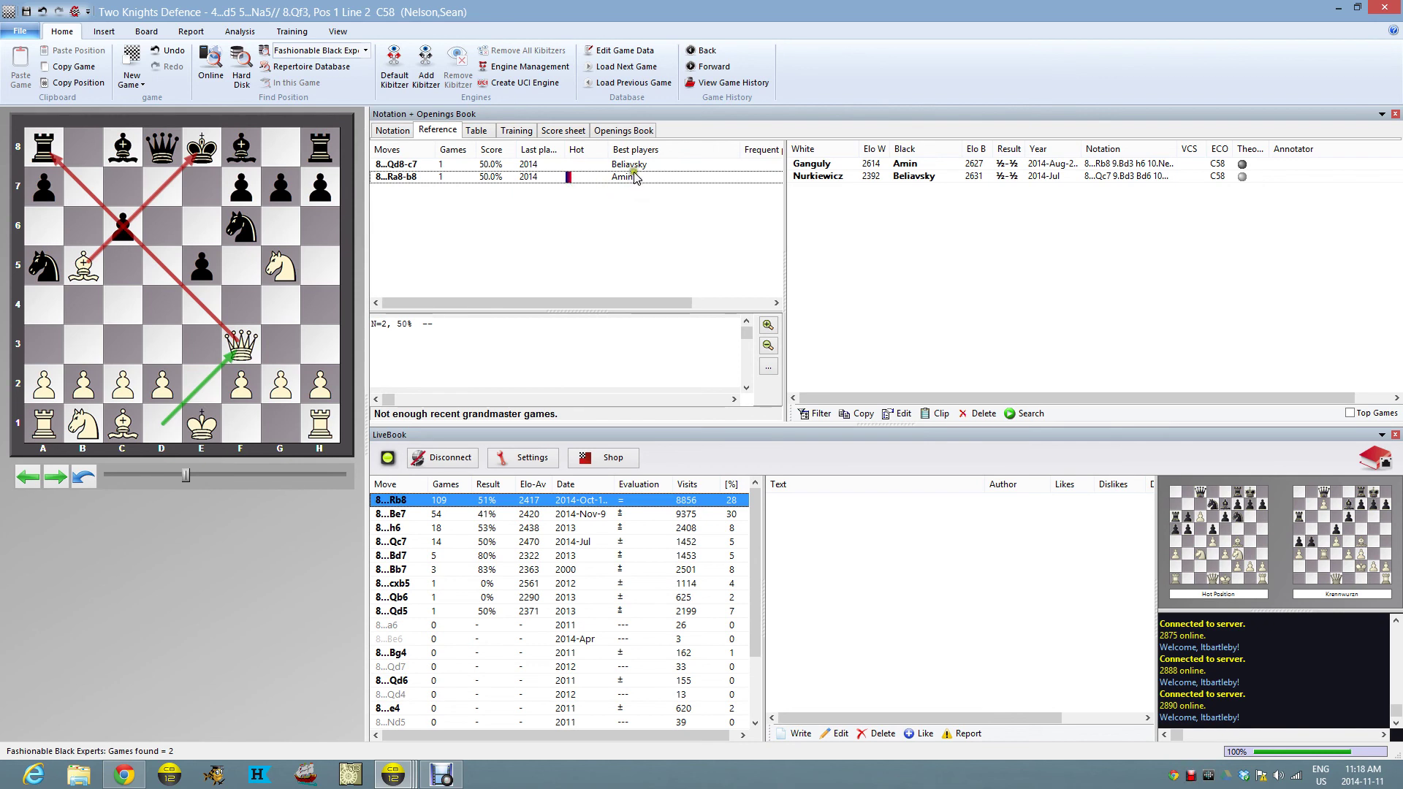
Step: Play 8...Rb8 from the reference moves, check its reference games, and step back to 8.Qf3
left_click(427, 178)
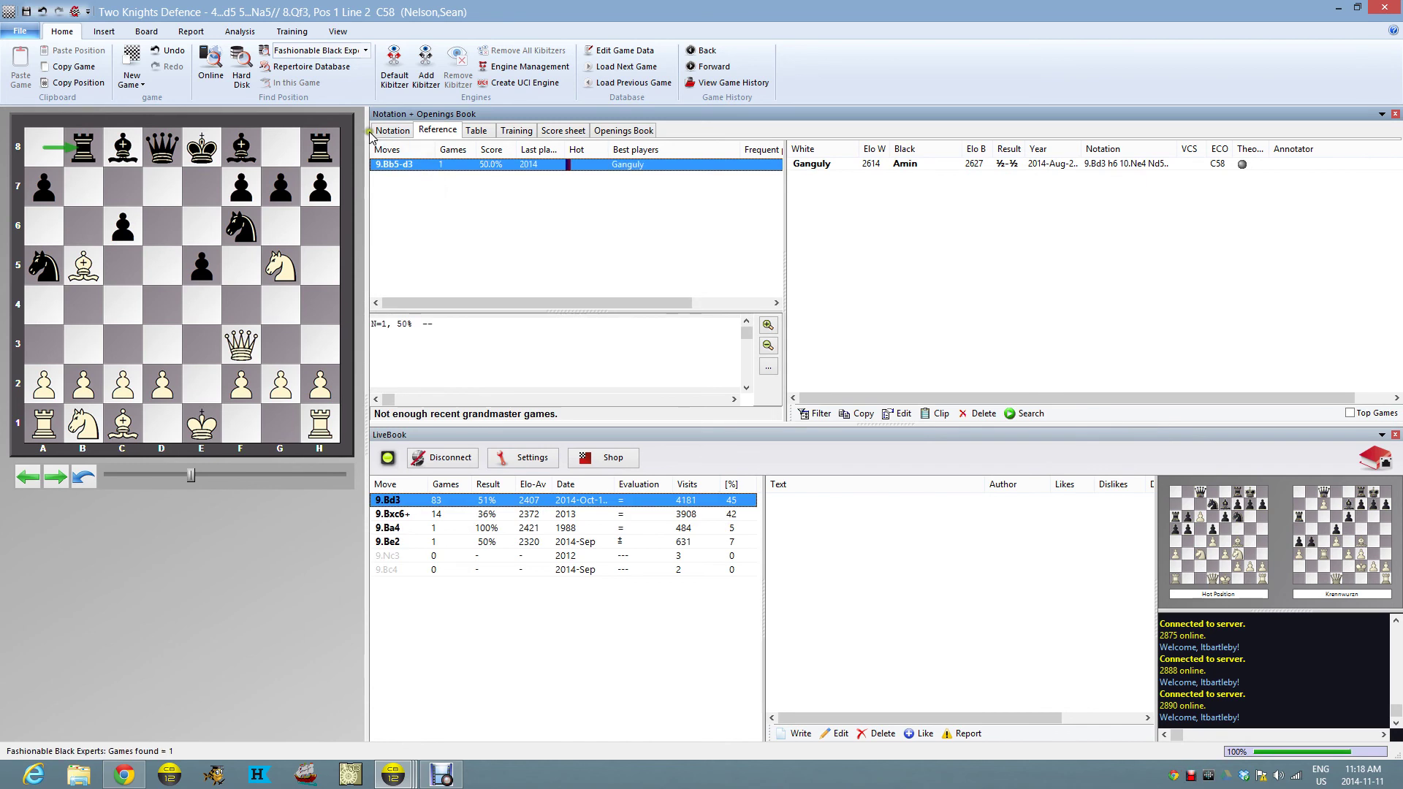
left_click(393, 130)
left_click(437, 130)
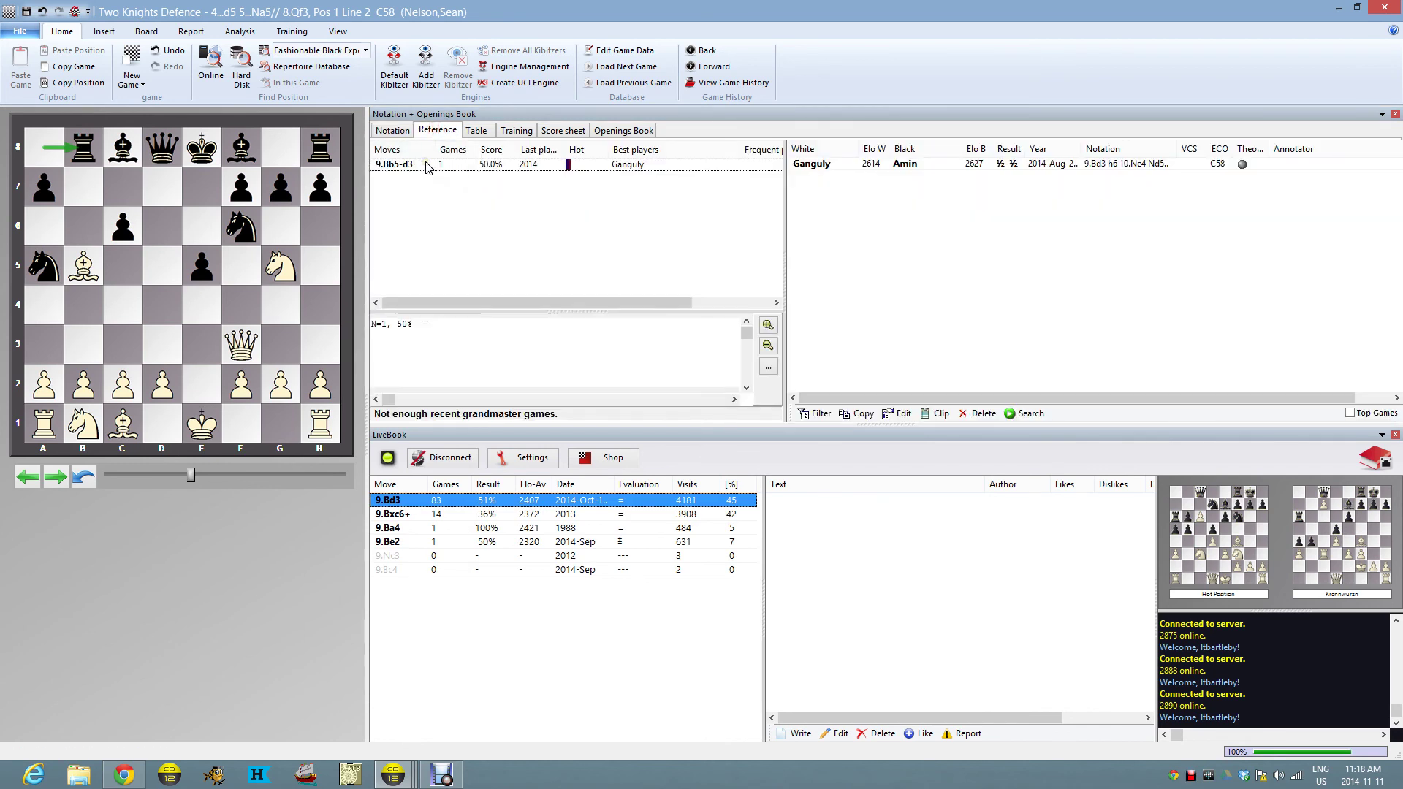
key("Left")
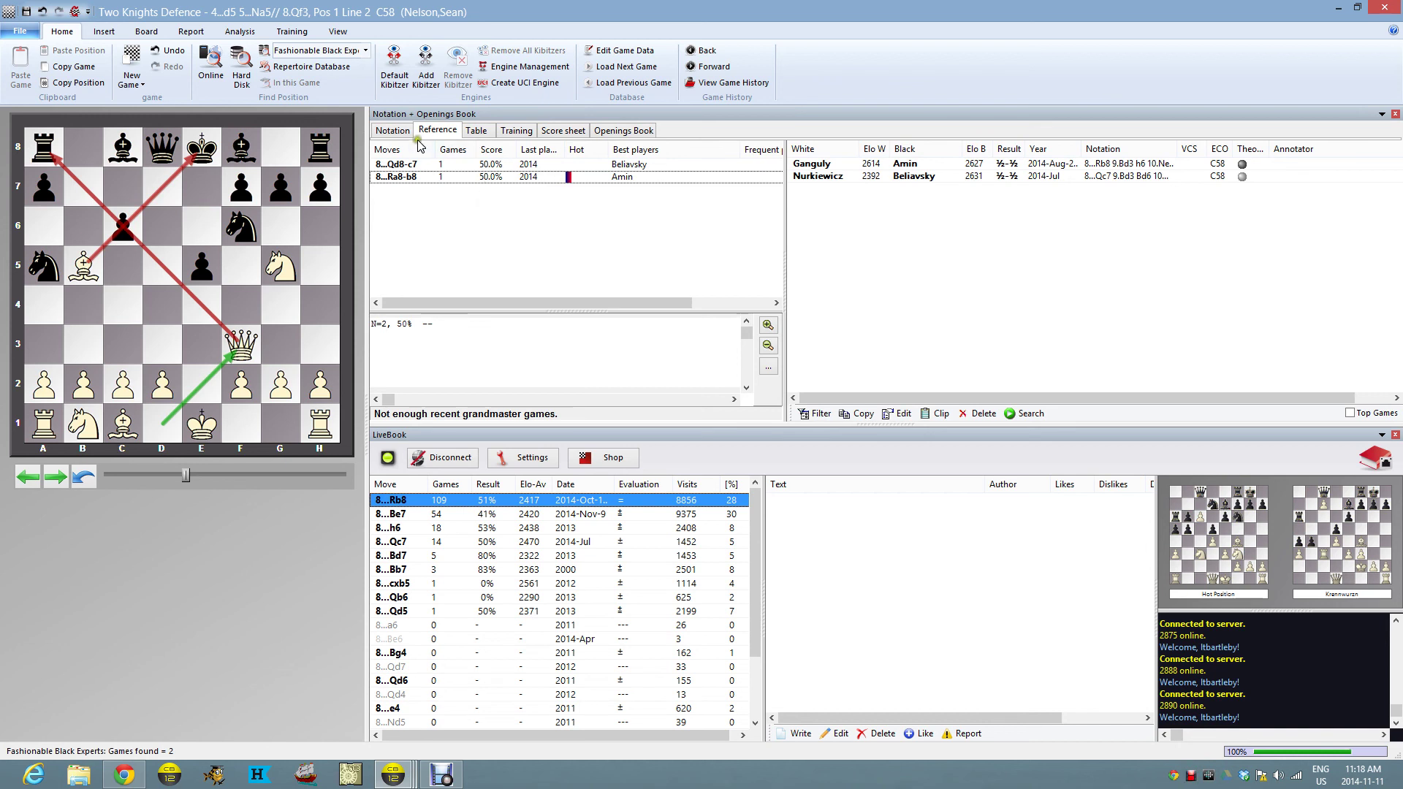
Step: Go back to the position after 7...bxc6 and look it up in Mega Database 2014
left_click(393, 130)
left_click(453, 131)
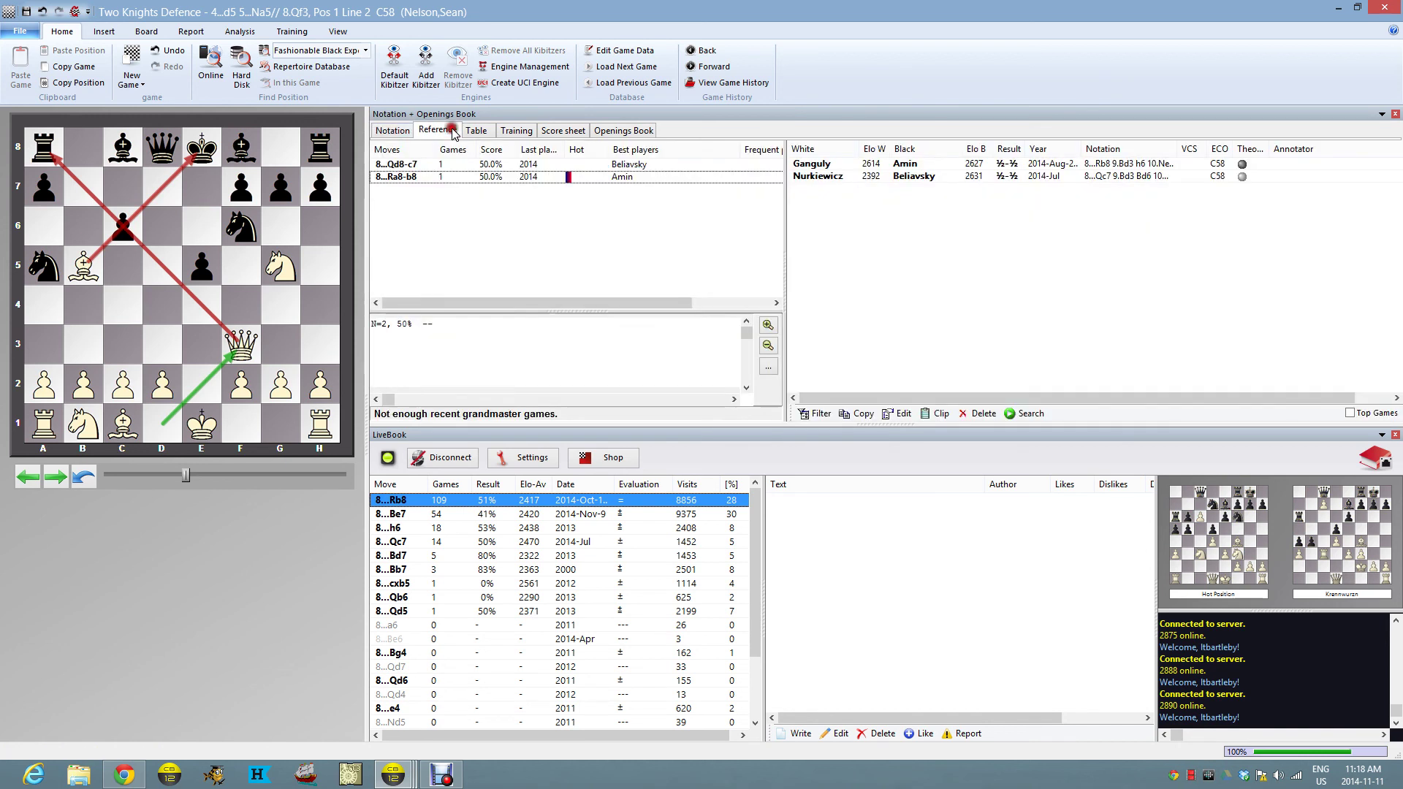
key("Left")
left_click(384, 131)
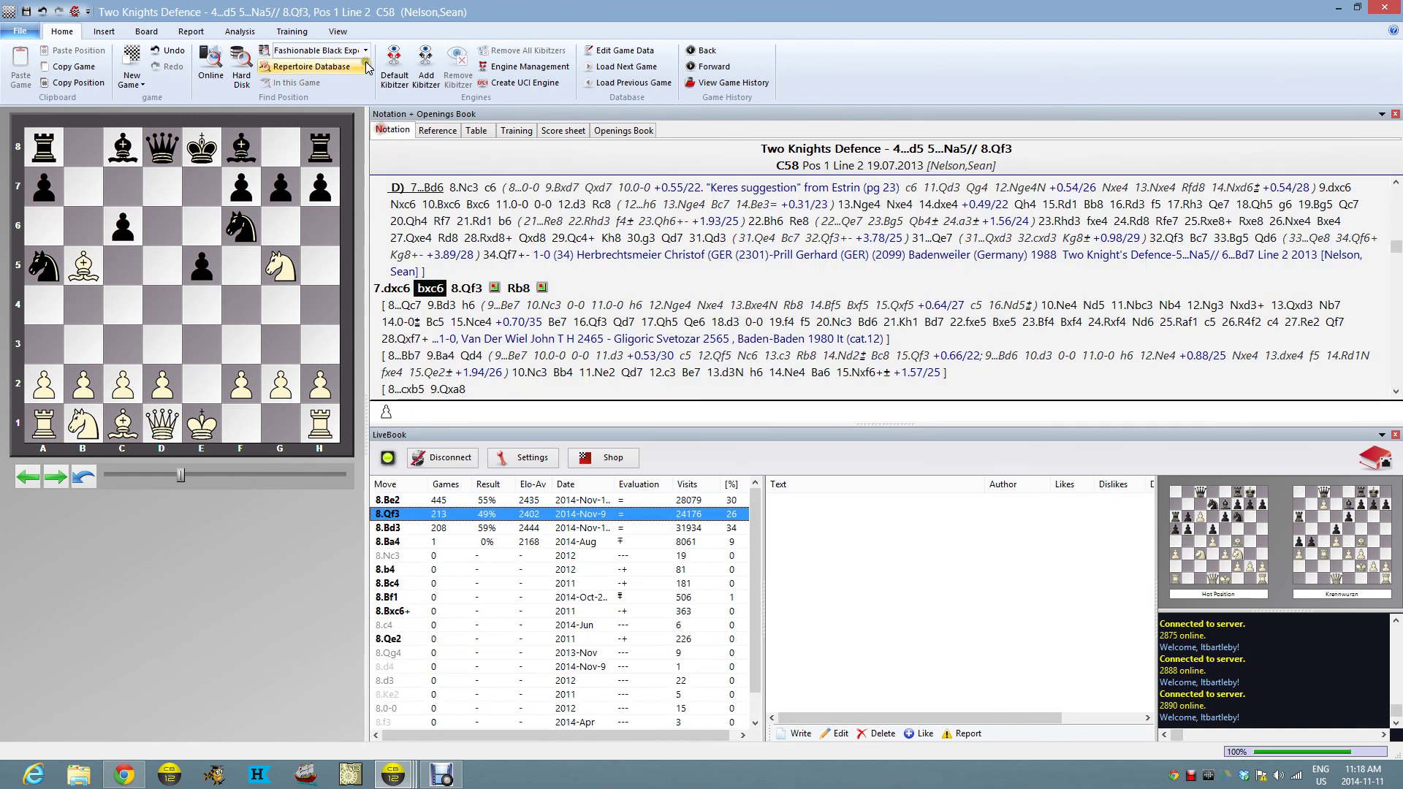
left_click(365, 50)
left_click(363, 83)
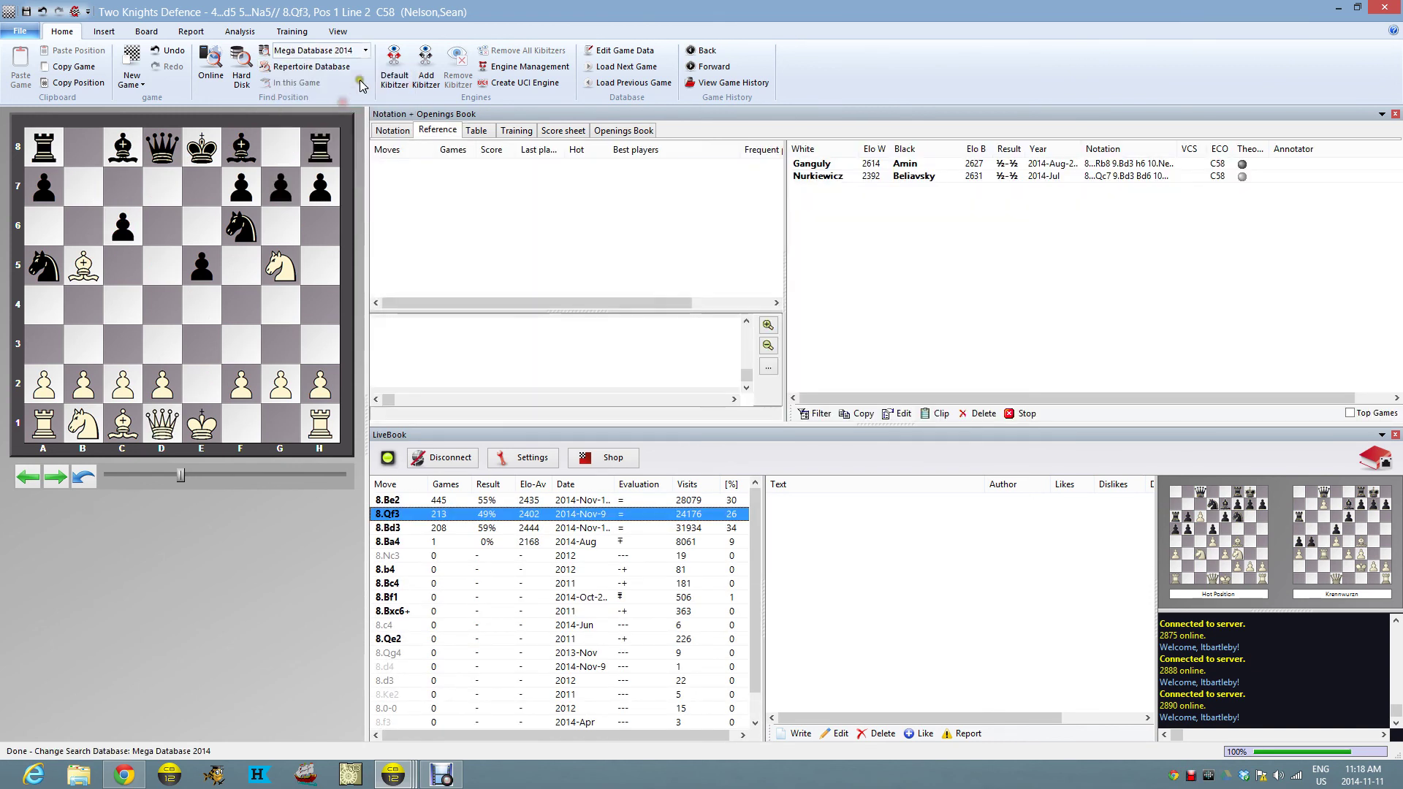
left_click(365, 51)
left_click(366, 51)
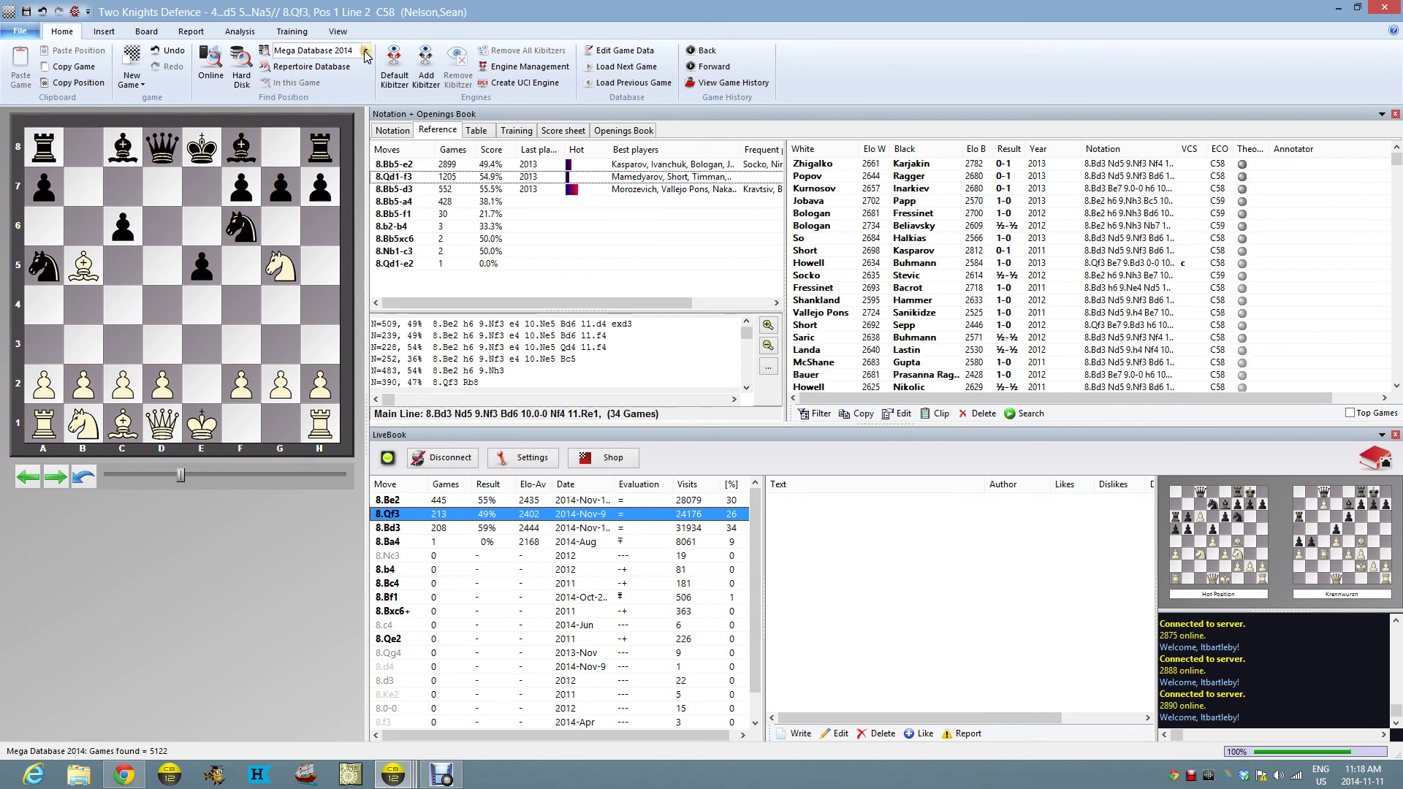
Step: Look up the same position in Intermediatev4 and switch the reference search database back to Fashionable Black Experts
left_click(365, 51)
left_click(348, 85)
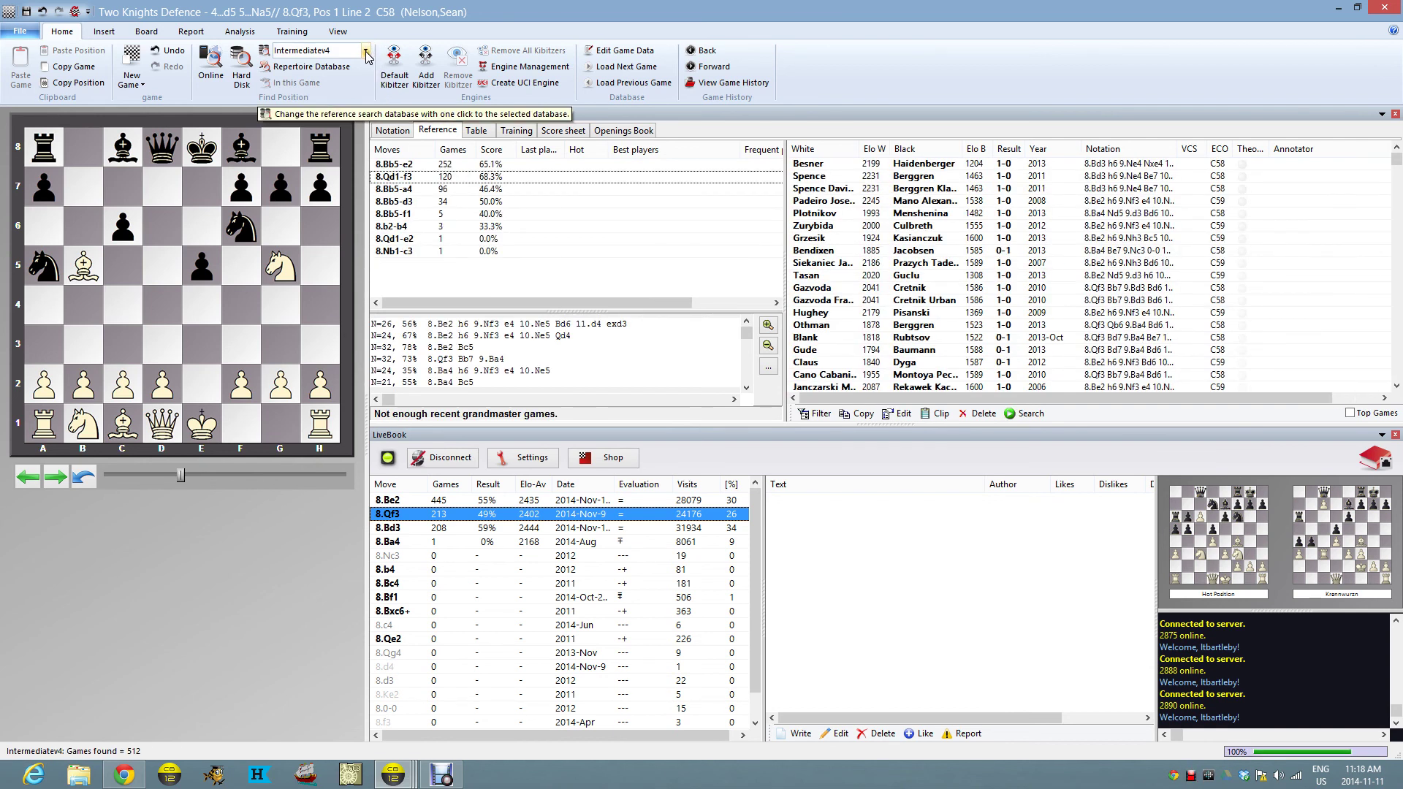
left_click(366, 52)
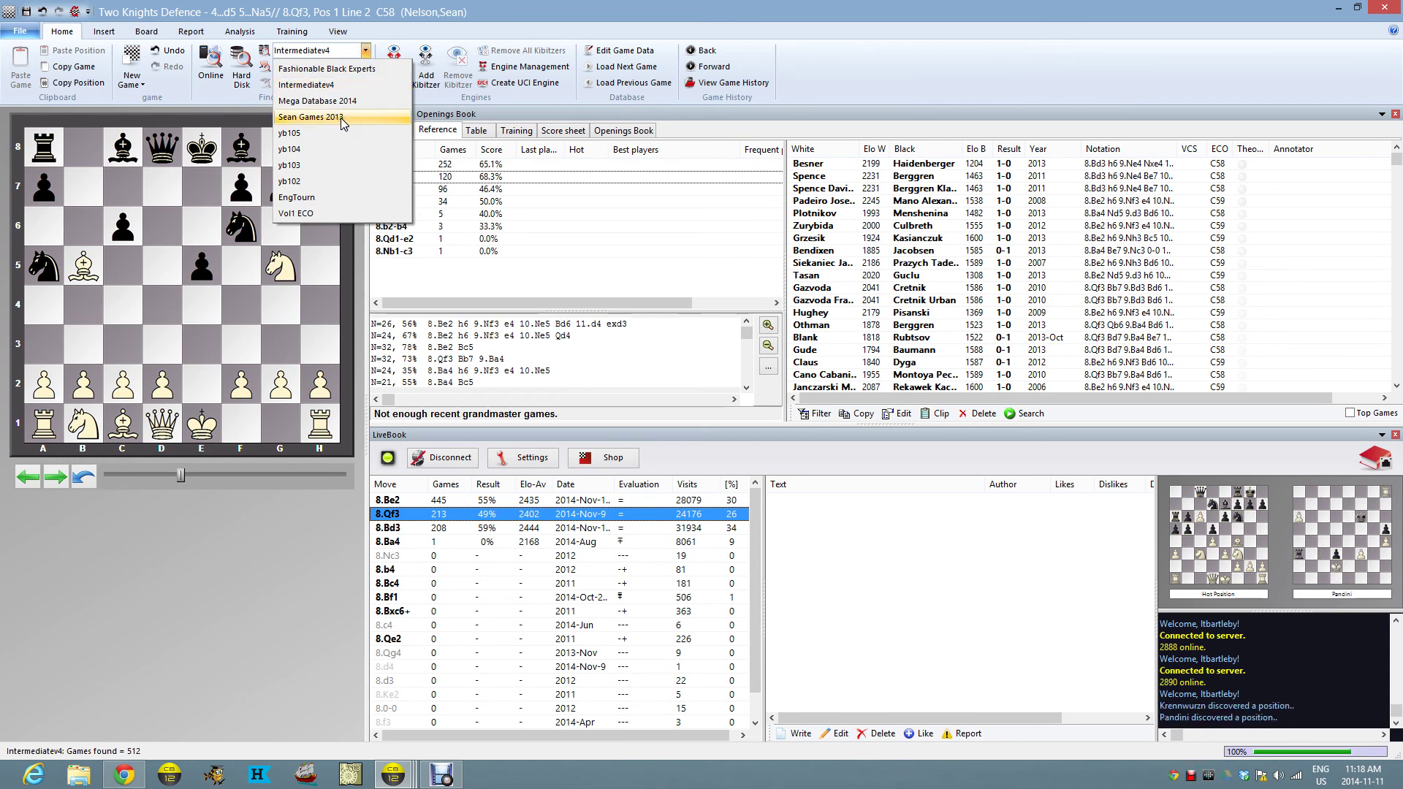
left_click(347, 67)
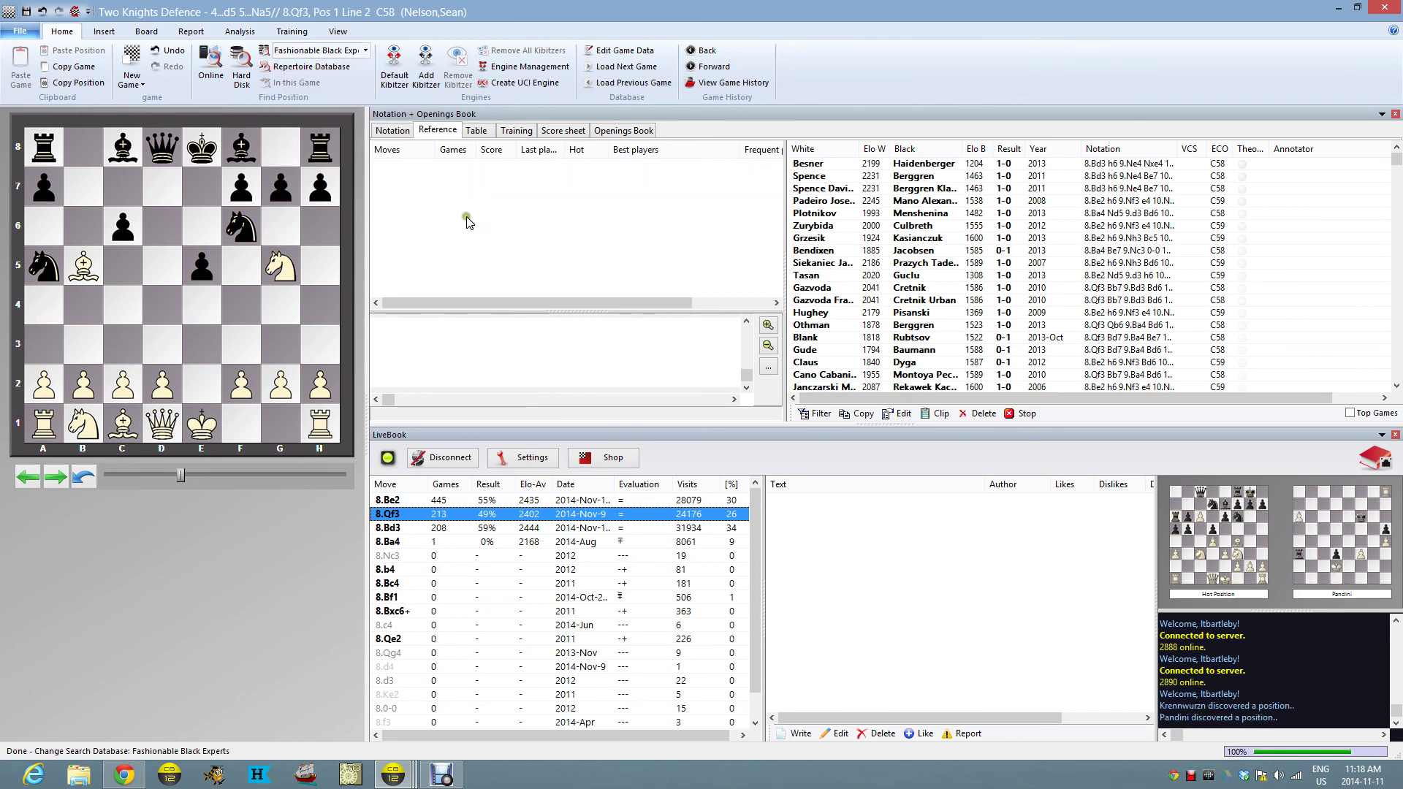